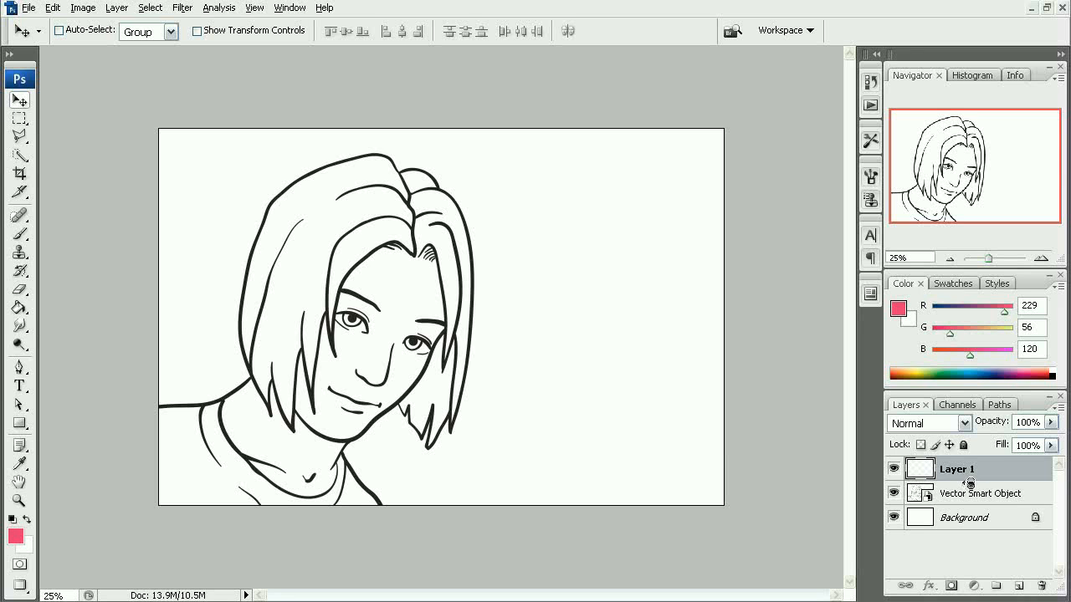
- Clip Layer 1 to the Vector Smart Object line art and make Layer 1 the active layer
alt+click(968, 484)
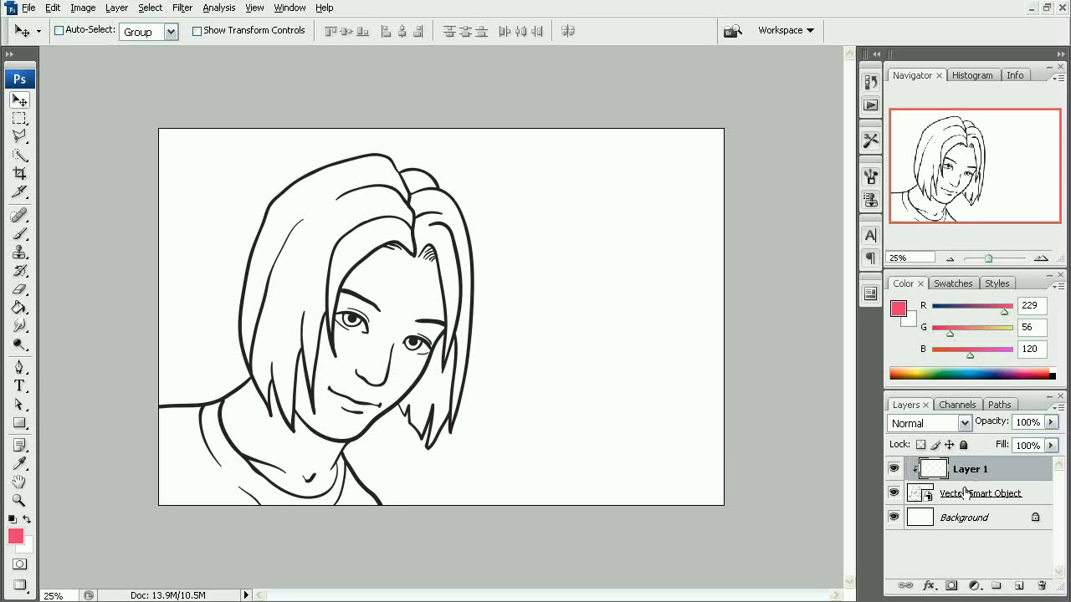
click(1027, 495)
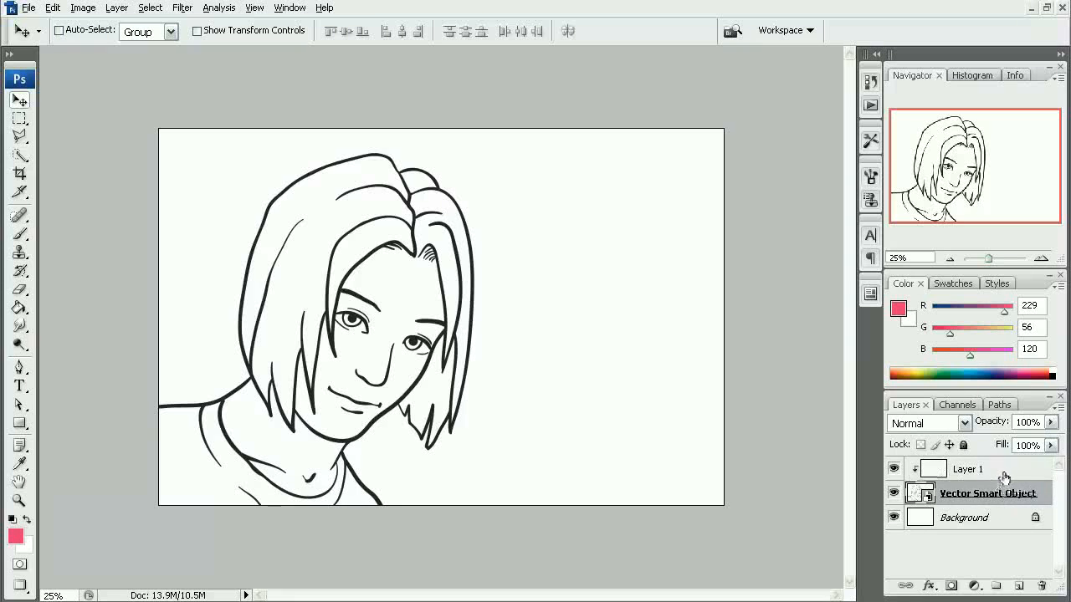
click(1000, 473)
click(484, 379)
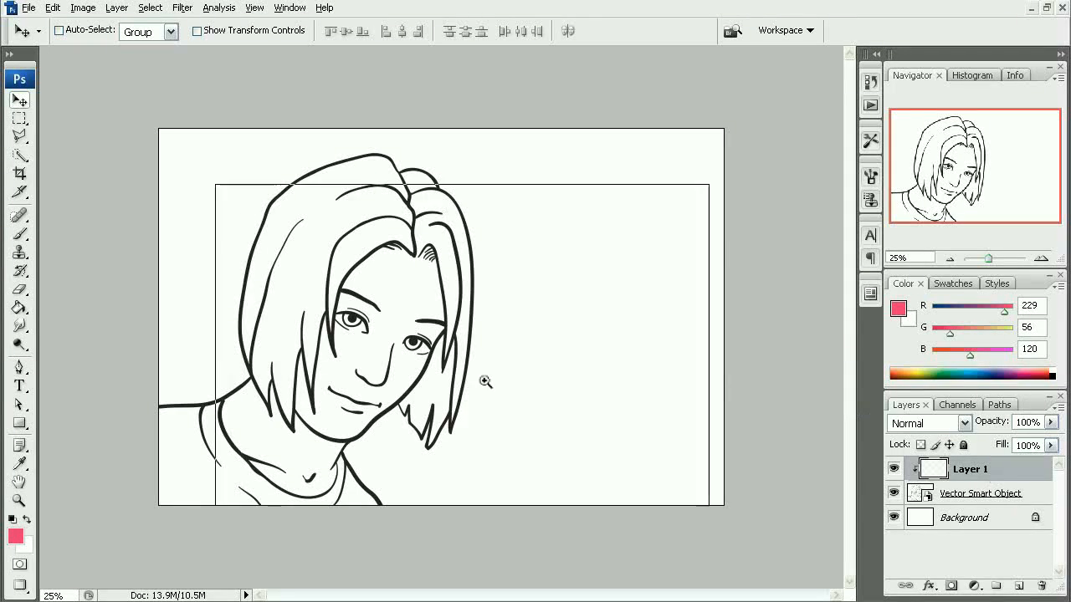
- Activate the Brush tool and choose an airbrush preset from the brush list
key(b)
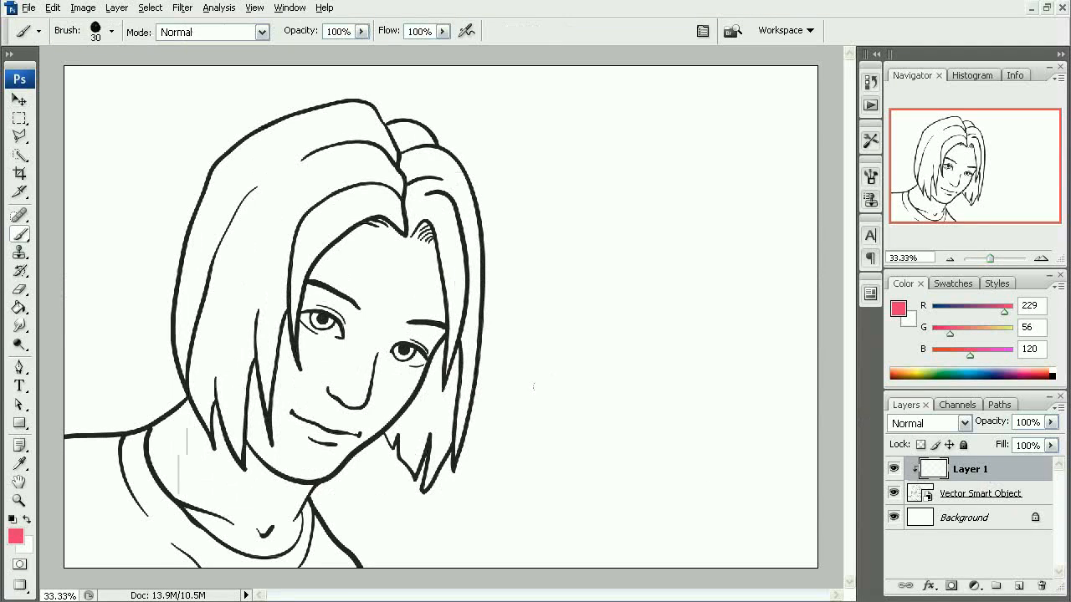
right_click(544, 298)
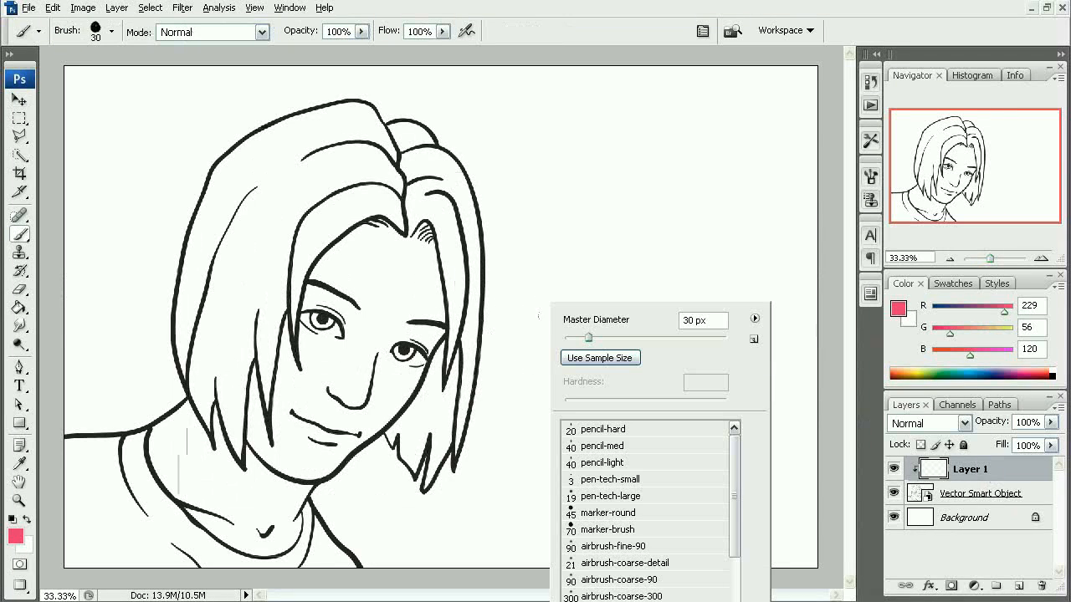
click(636, 564)
key(Return)
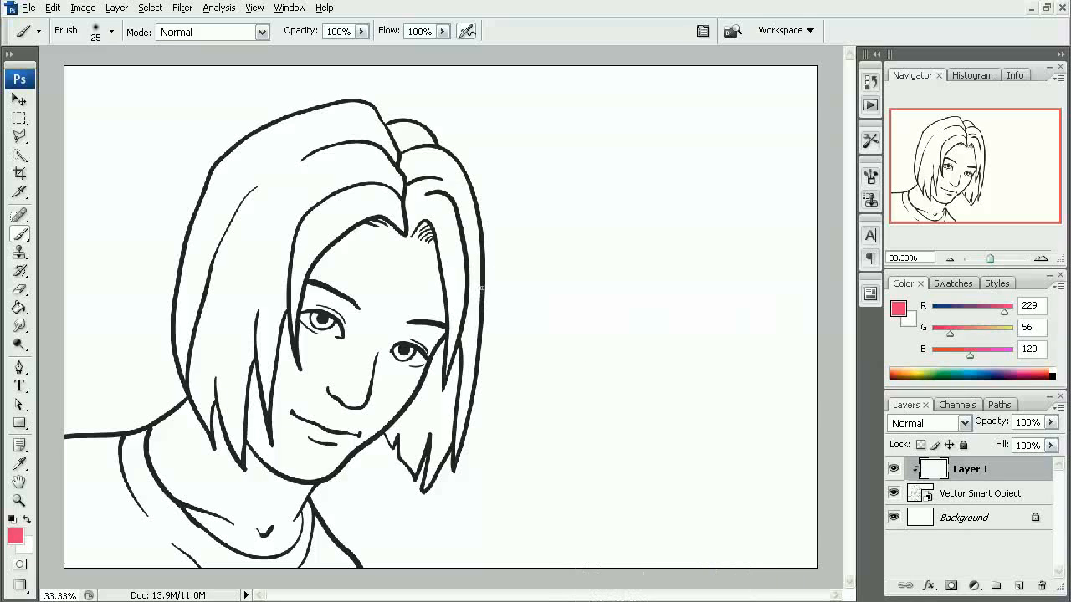
- Enlarge the brush to 300 px and paint pink over the face and most of the hair on Layer 1
key(bracketright)
key(bracketright)
key(bracketright)
key(bracketright)
key(bracketright)
key(bracketright)
key(bracketright)
key(bracketright)
key(bracketright)
key(bracketright)
key(bracketright)
key(bracketright)
key(bracketright)
key(bracketright)
mouse_move(467, 214)
mouse_down()
mouse_move(430, 167)
mouse_move(444, 328)
mouse_move(485, 315)
mouse_move(416, 490)
mouse_move(452, 247)
mouse_move(283, 297)
mouse_move(391, 142)
mouse_move(262, 254)
mouse_move(193, 502)
mouse_move(290, 476)
mouse_move(335, 540)
mouse_up()
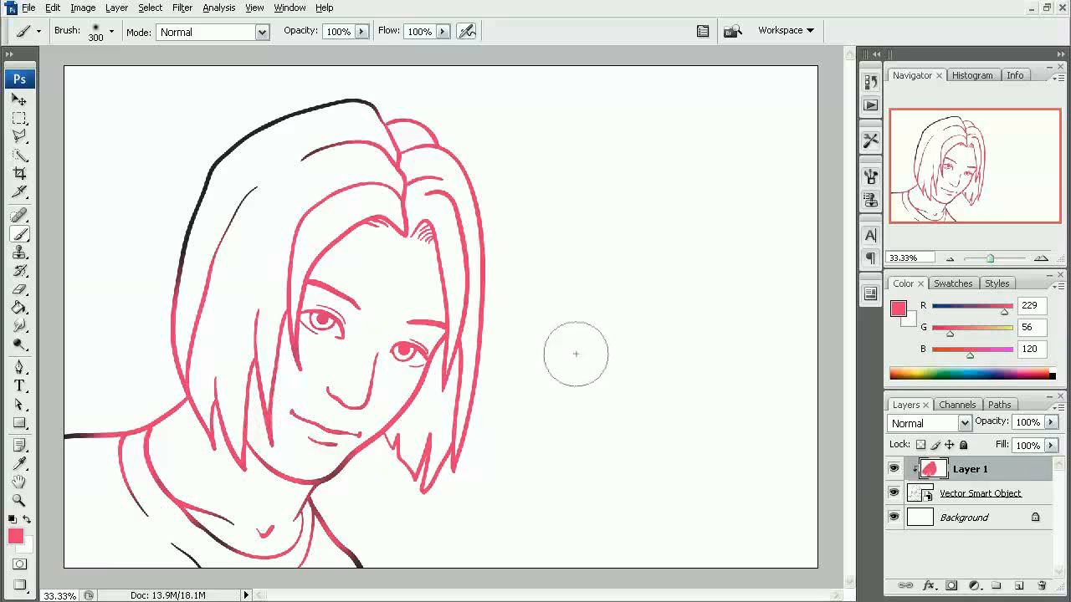
- Hide the Background layer and add a new blank layer, arranging it directly above Layer 1
click(895, 517)
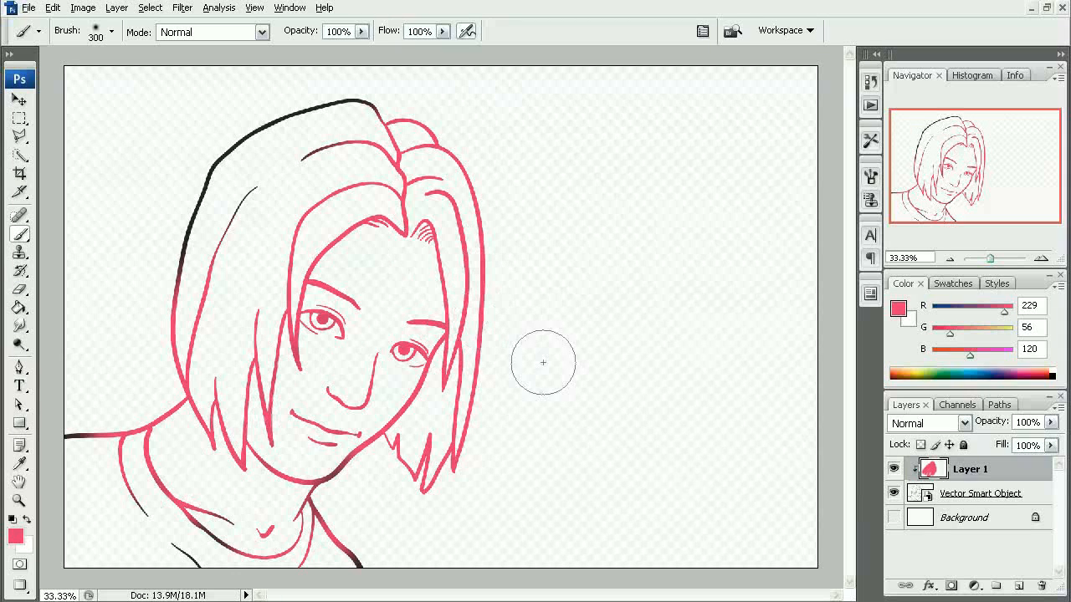
click(1019, 585)
drag(968, 500, 943, 468)
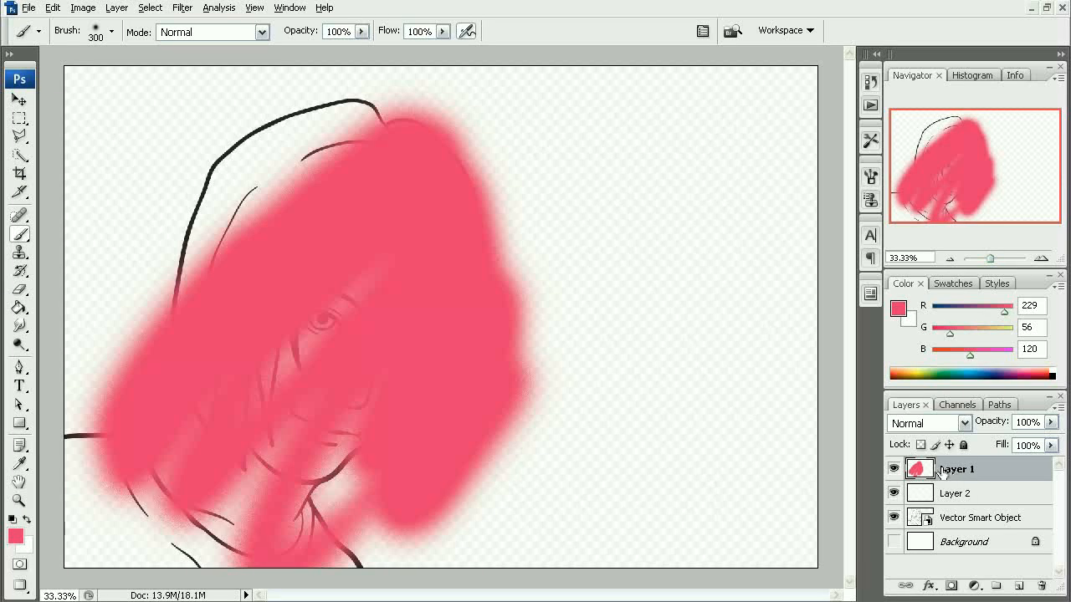
drag(957, 473, 960, 499)
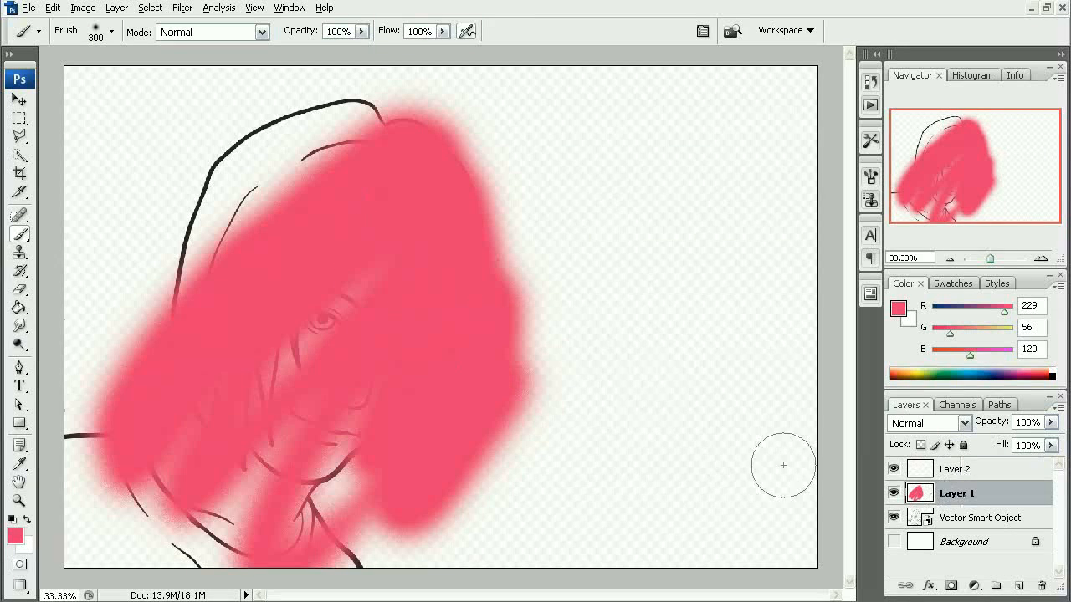
- Clip the pink-painted Layer 1 to the Vector Smart Object layer again
alt+click(977, 504)
alt+click(972, 498)
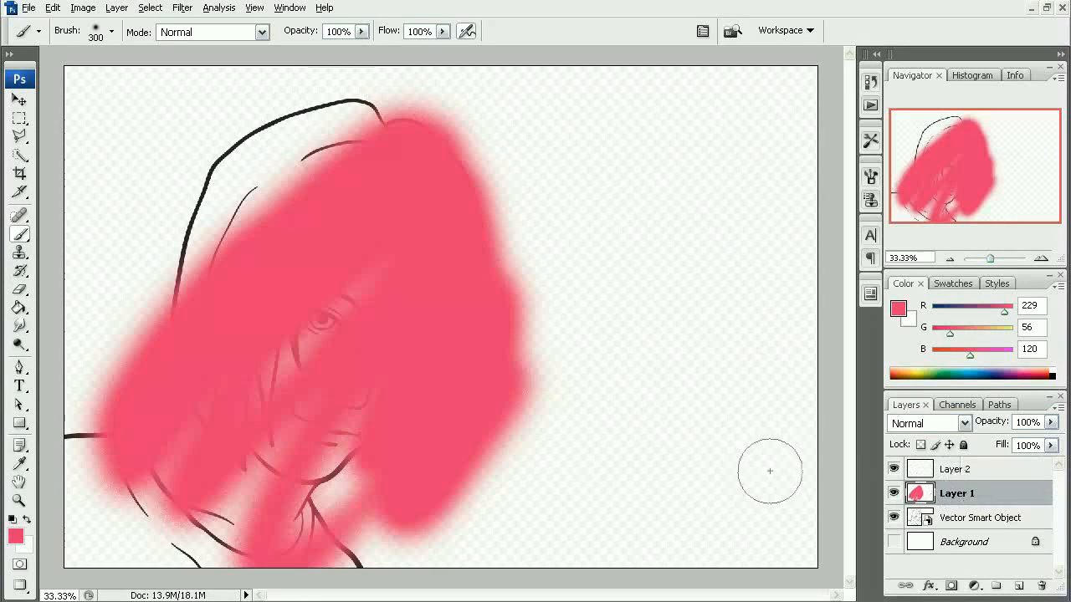
alt+click(977, 505)
alt+click(980, 505)
alt+click(982, 505)
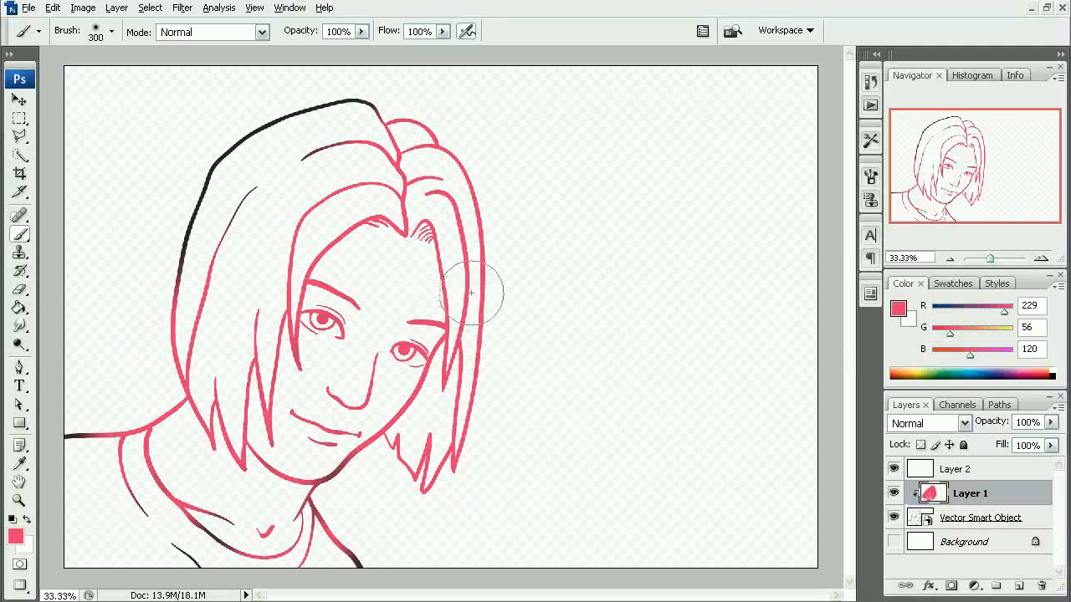
- Scale Layer 1 and the Vector Smart Object together proportionally to about 213.7% and apply the transform
shift+click(1019, 518)
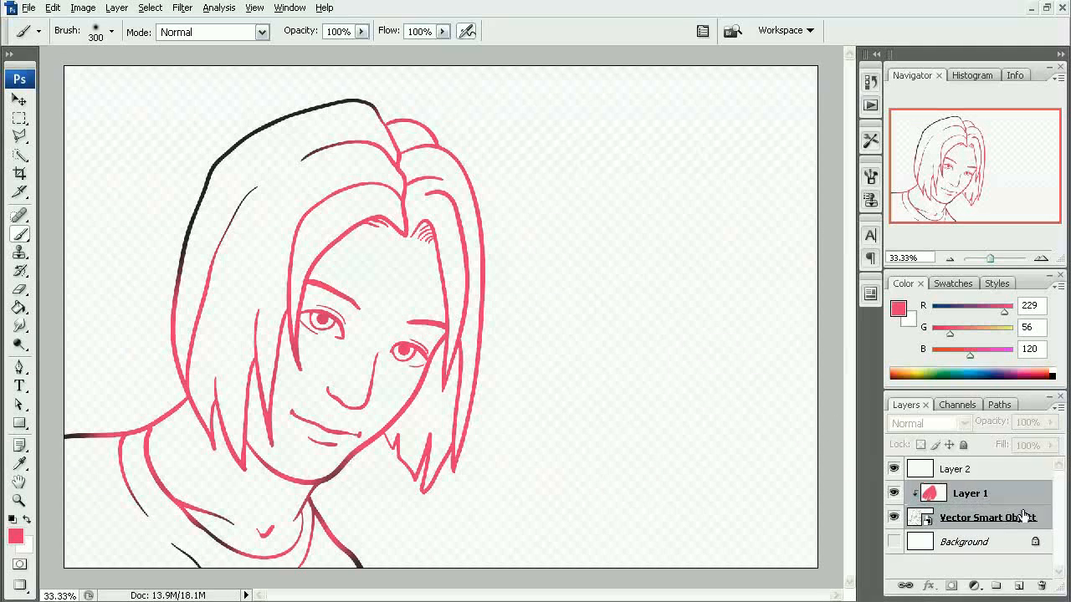
key(ctrl+t)
key(ctrl+minus)
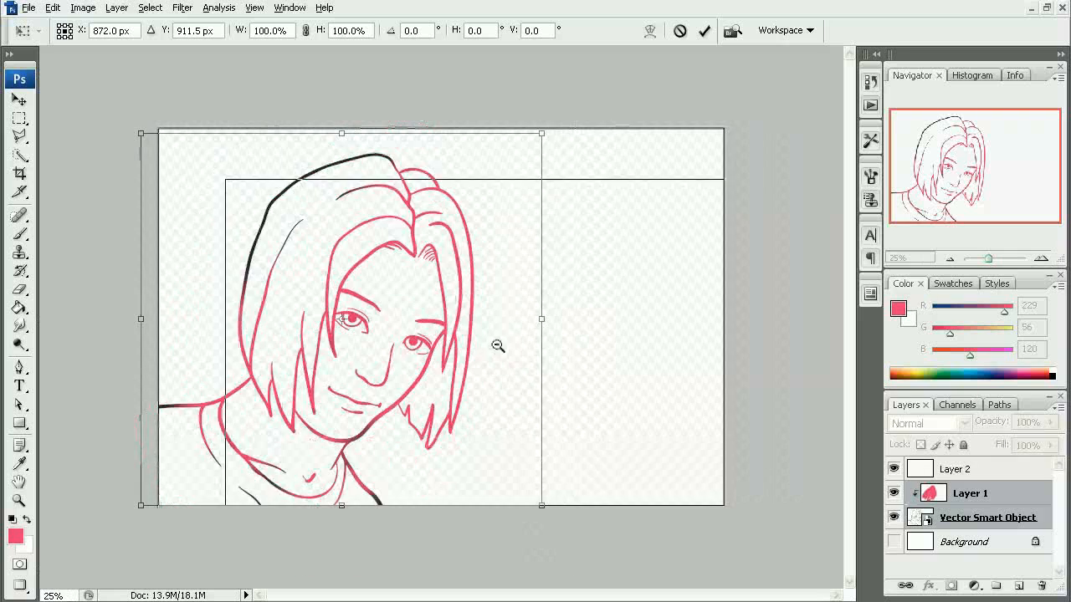
key(ctrl+minus)
drag(508, 194, 710, 7)
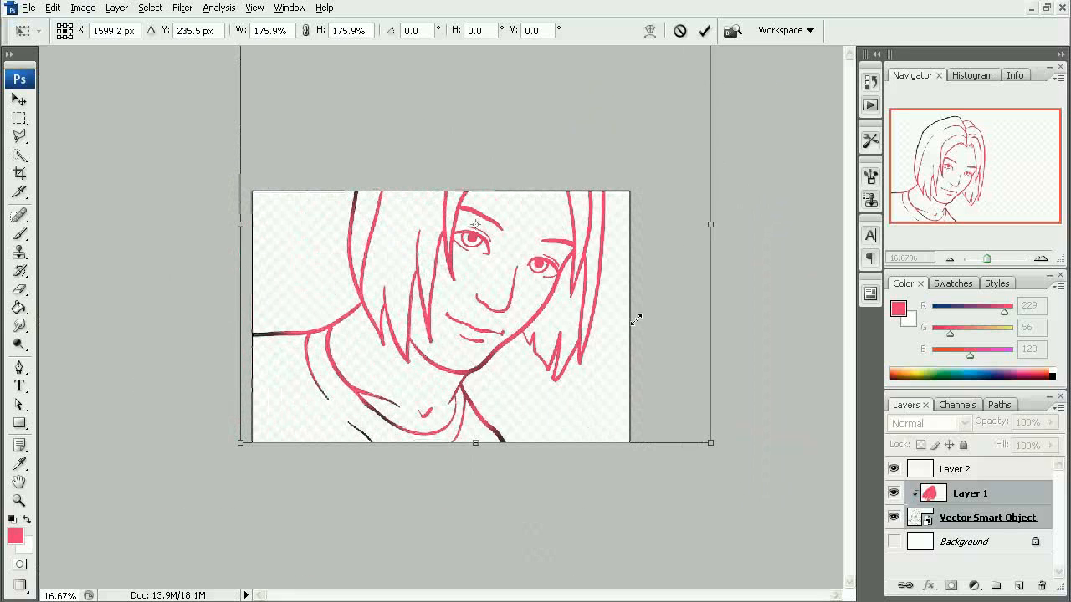
drag(714, 447, 813, 537)
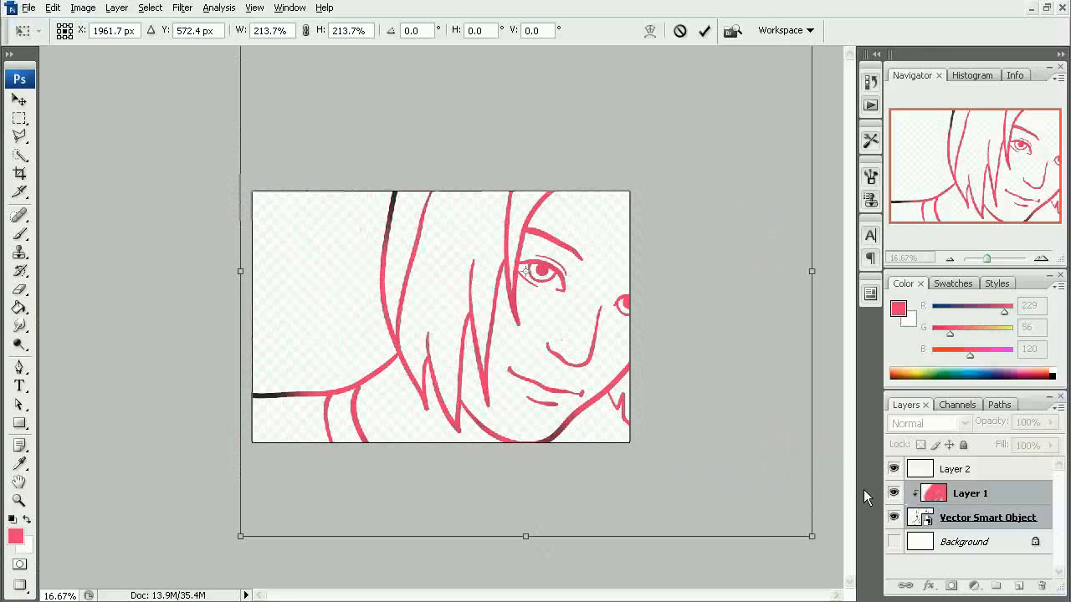
key(b)
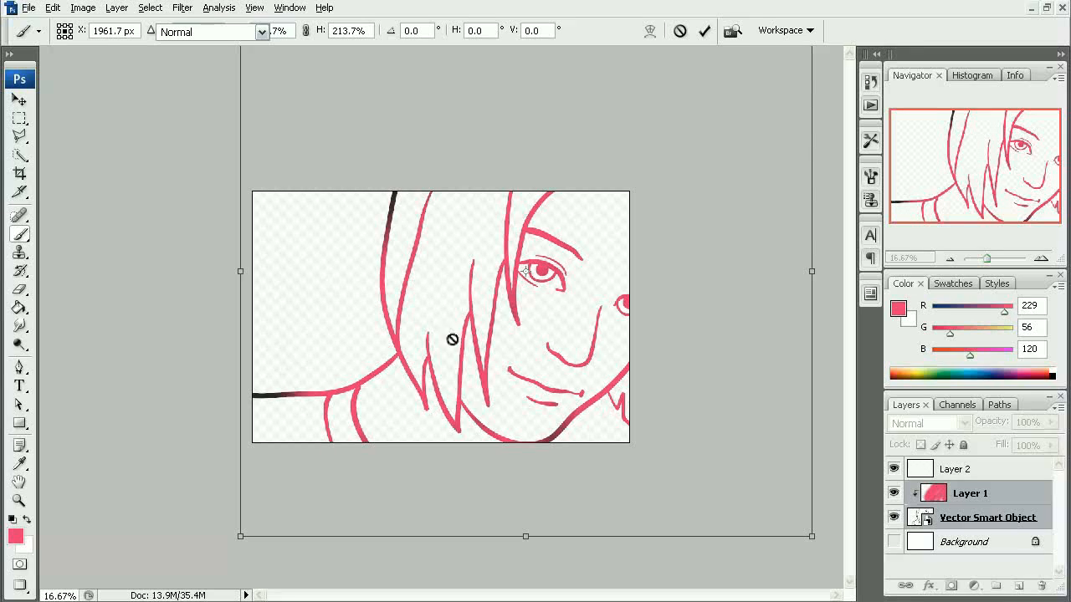
key(Return)
- Examine the line quality of the enlarged hair strands up close and in the wider drawing
drag(359, 258, 457, 330)
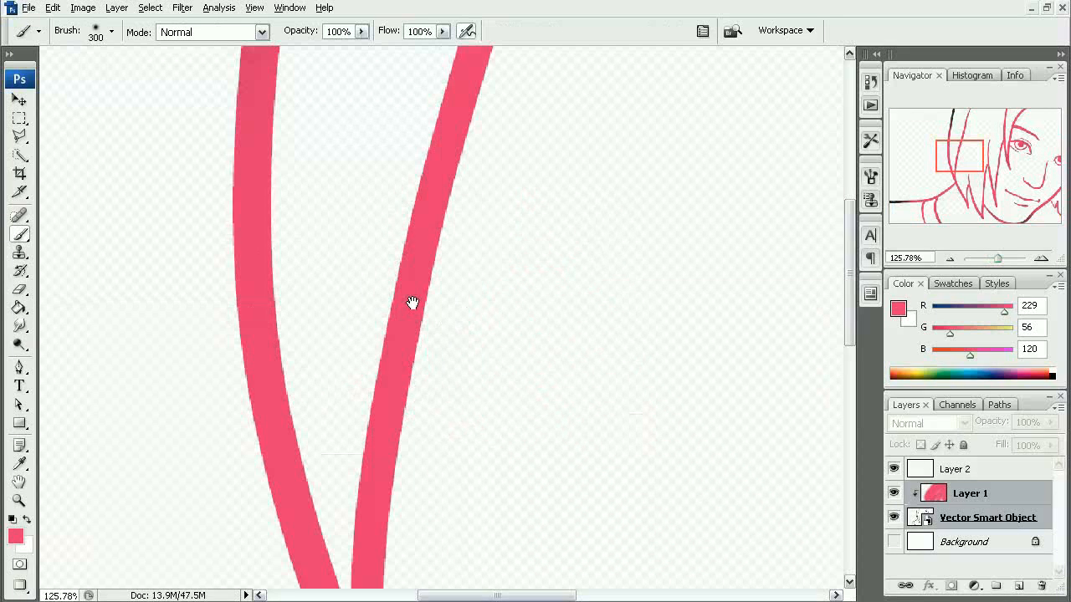
mouse_move(367, 199)
mouse_down()
mouse_move(378, 375)
mouse_move(394, 373)
mouse_move(424, 169)
mouse_up()
drag(401, 355, 429, 209)
alt+click(461, 358)
alt+click(465, 350)
alt+click(466, 348)
alt+click(466, 346)
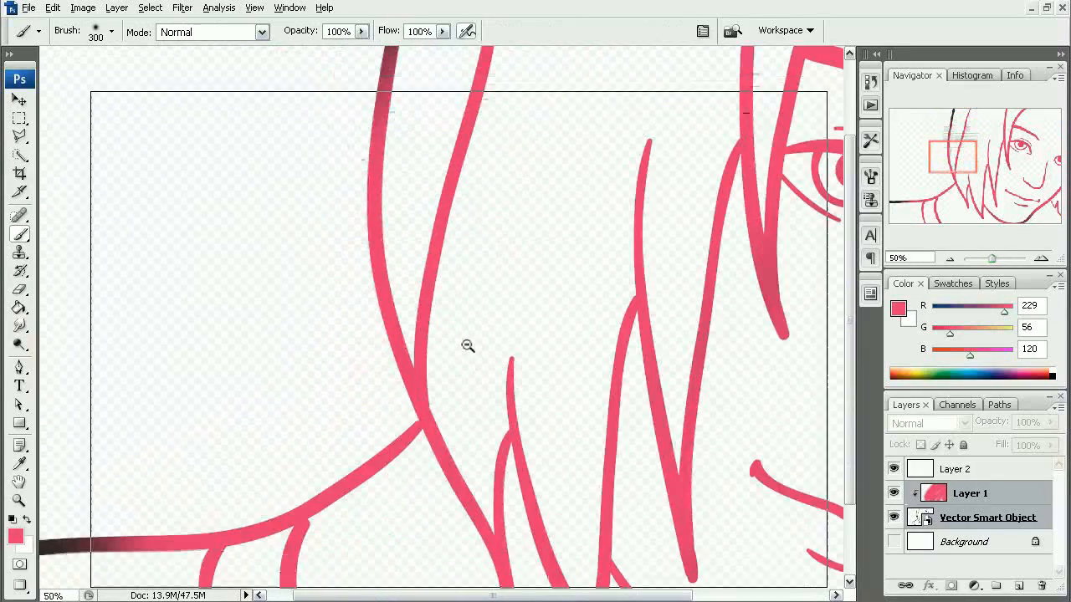
alt+click(473, 341)
alt+click(471, 340)
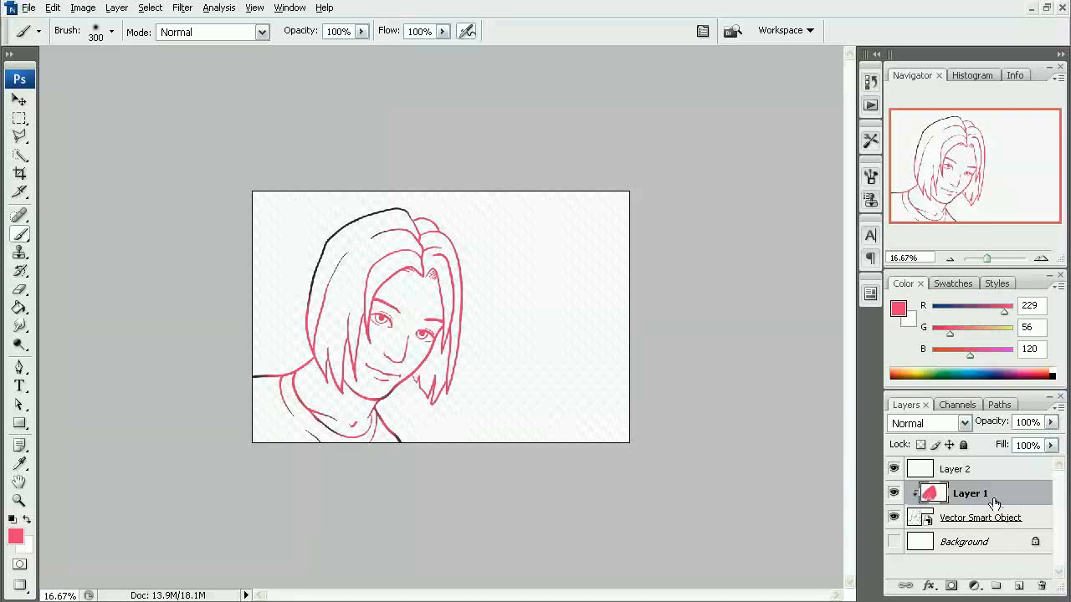
- Delete Layer 1 and add a new blank layer between the Vector Smart Object and the Background
drag(990, 496, 1041, 585)
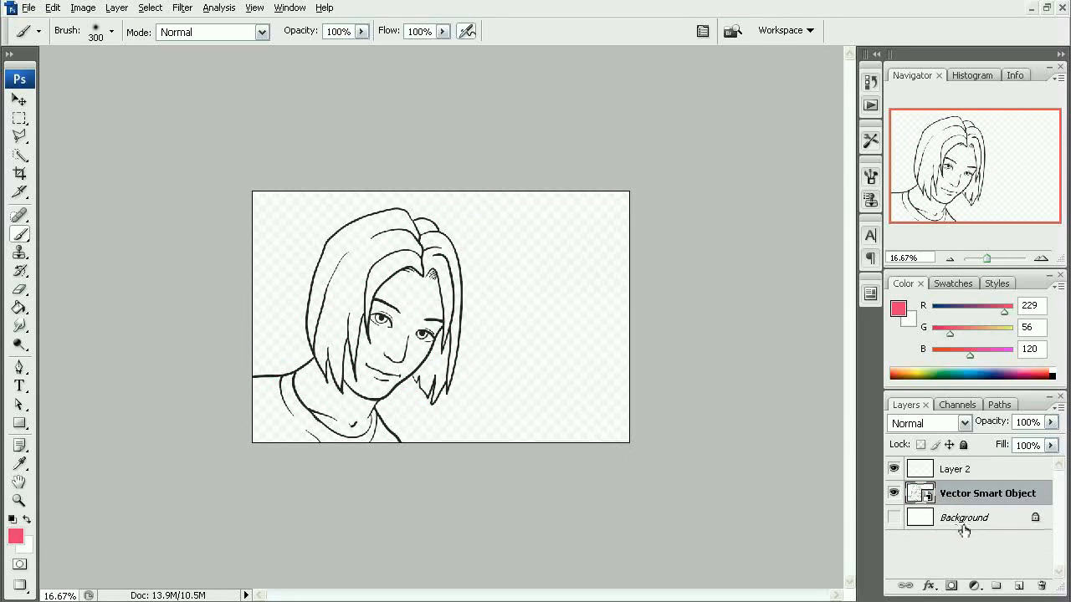
click(965, 524)
click(1019, 585)
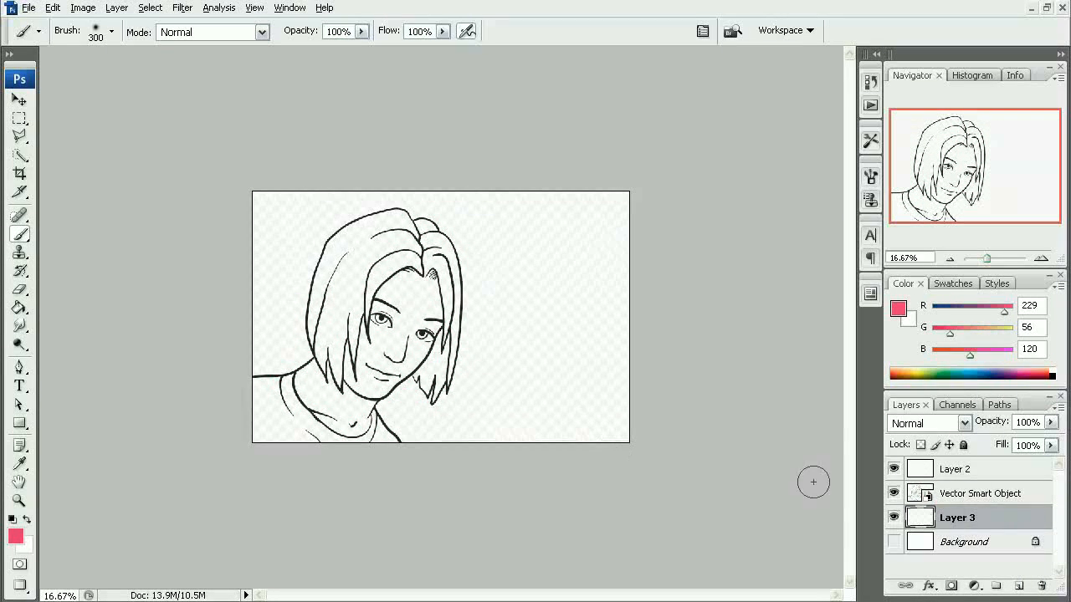
- Try out the Rectangular Marquee and Quick Selection tools, switch to the Magic Wand and clear the selection
ctrl+click(478, 351)
key(m)
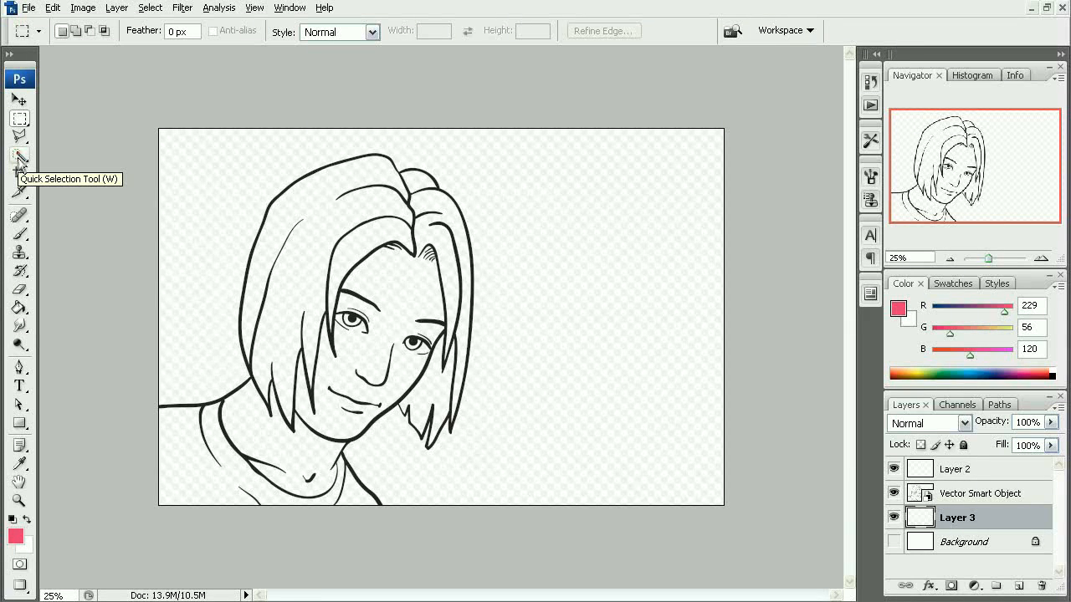
mouse_move(259, 164)
mouse_down()
mouse_move(313, 150)
mouse_move(251, 172)
mouse_move(328, 158)
mouse_move(330, 227)
mouse_move(341, 223)
mouse_move(320, 274)
mouse_move(368, 331)
mouse_up()
click(127, 165)
click(18, 160)
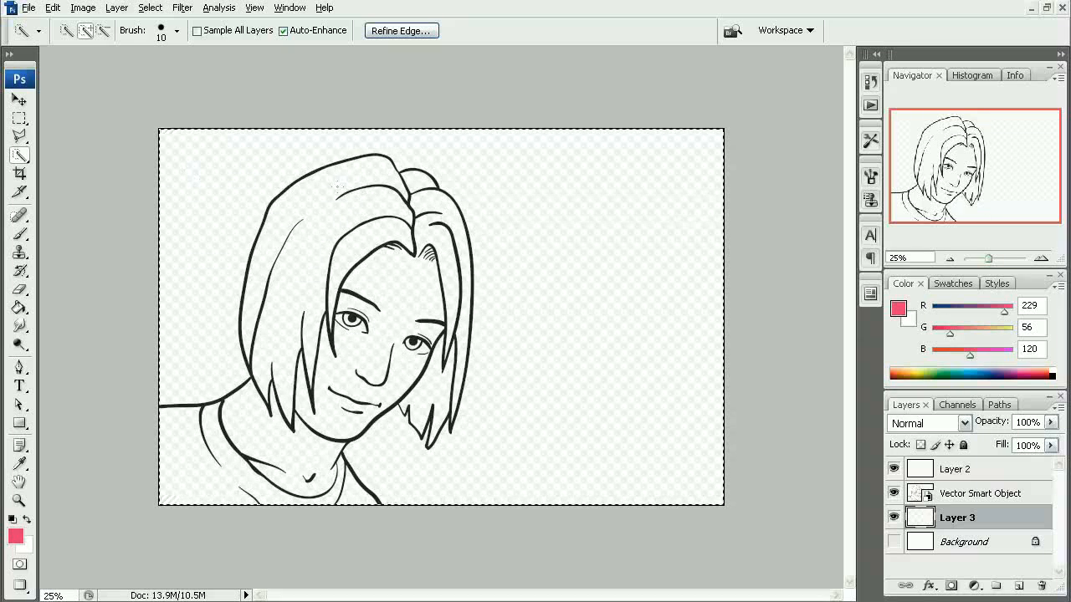
click(23, 157)
click(109, 175)
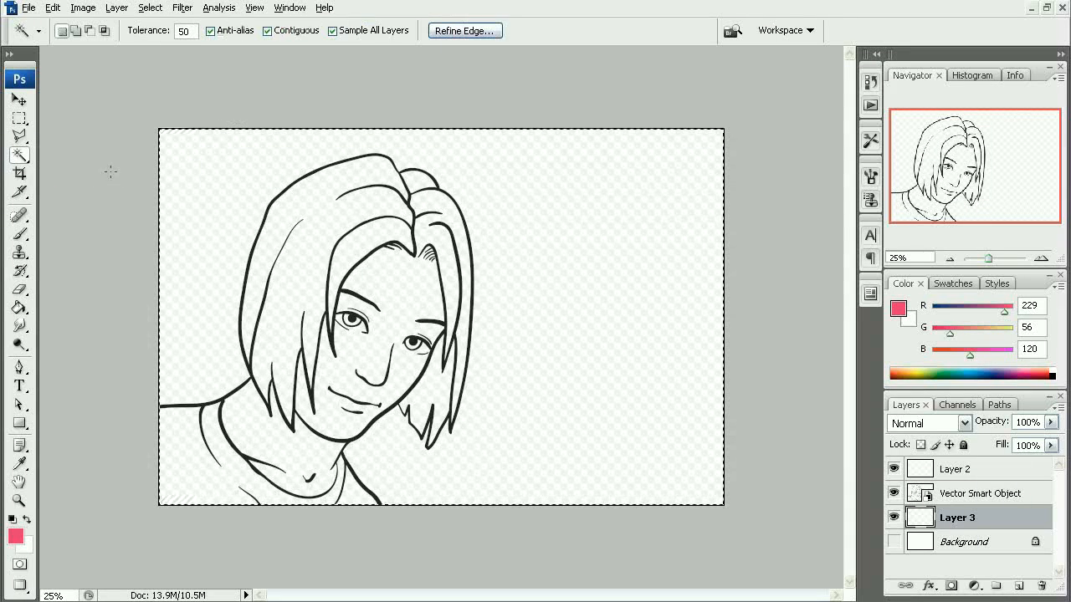
key(ctrl+d)
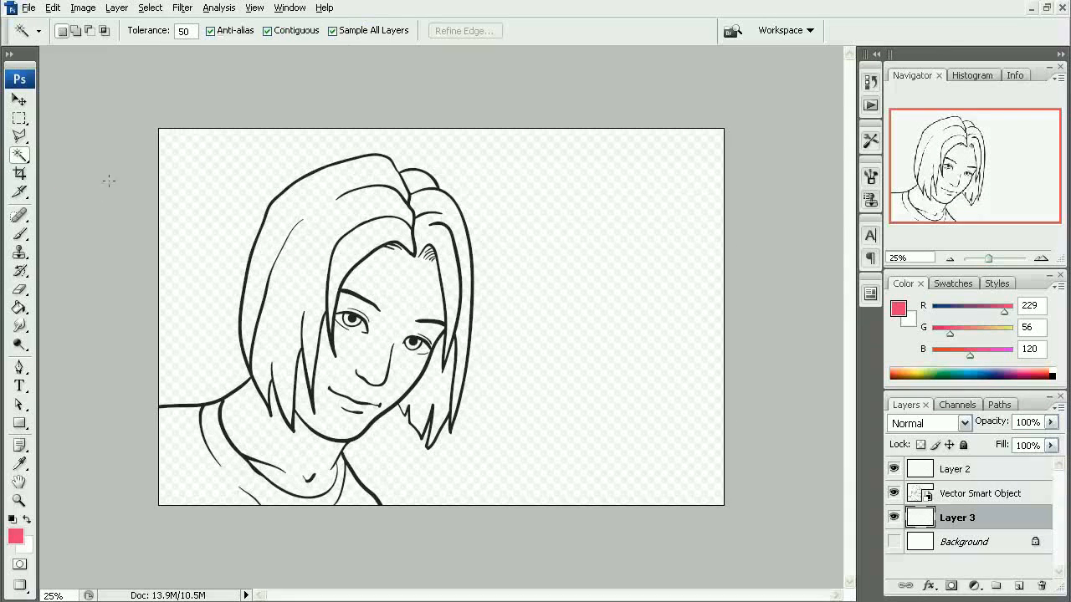
- Try selecting the empty area beside the head on Layer 3 using the Magic Wand with Sample All Layers off
key(shift+w)
key(shift+w)
key(shift+w)
key(shift+w)
key(shift+w)
key(shift+w)
key(shift+w)
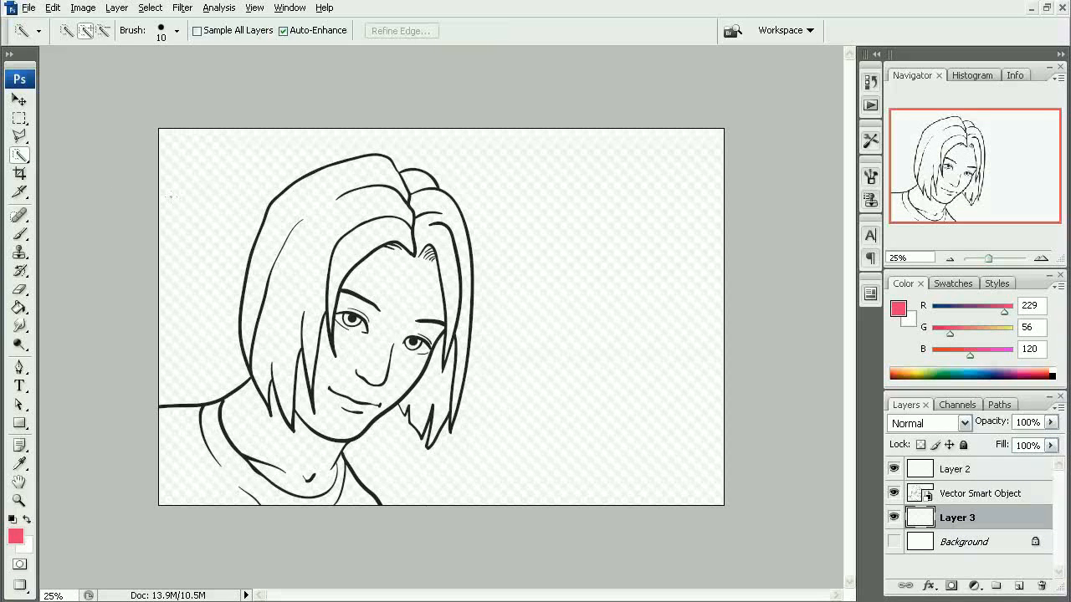
key(shift+w)
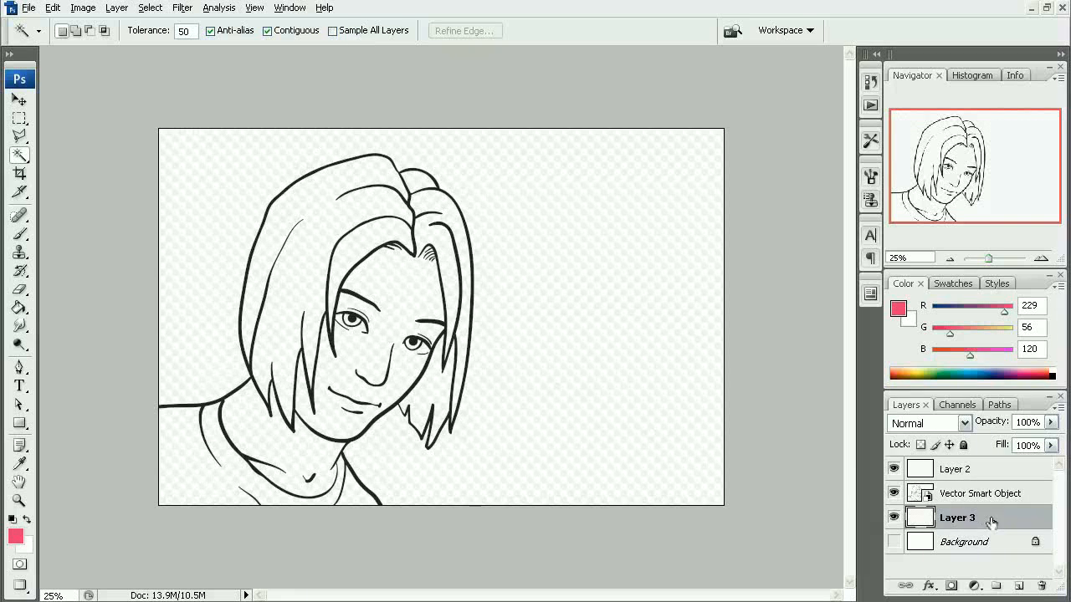
click(545, 349)
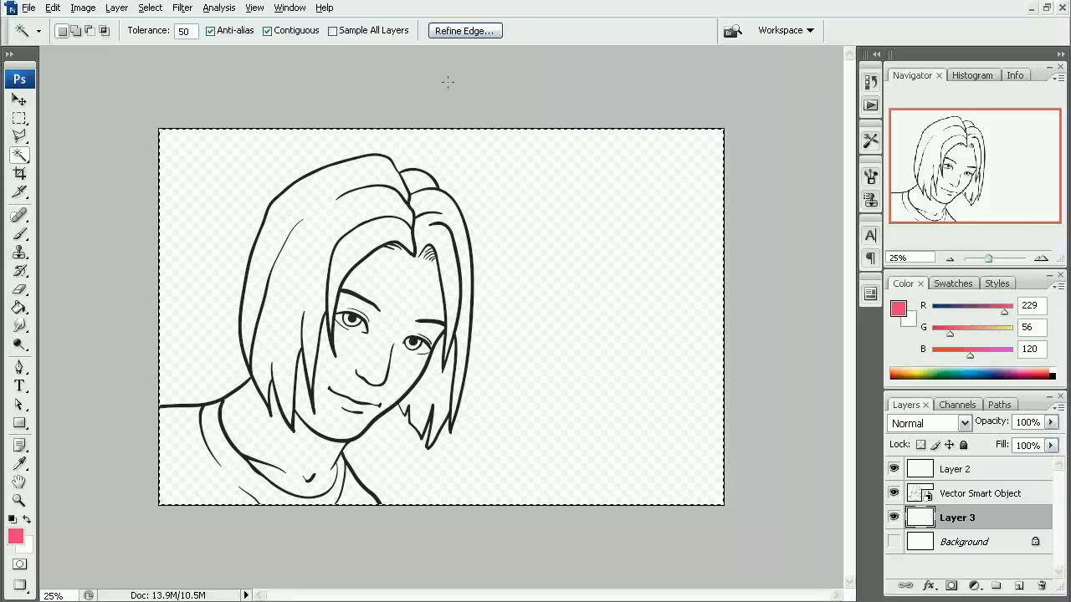
key(ctrl+z)
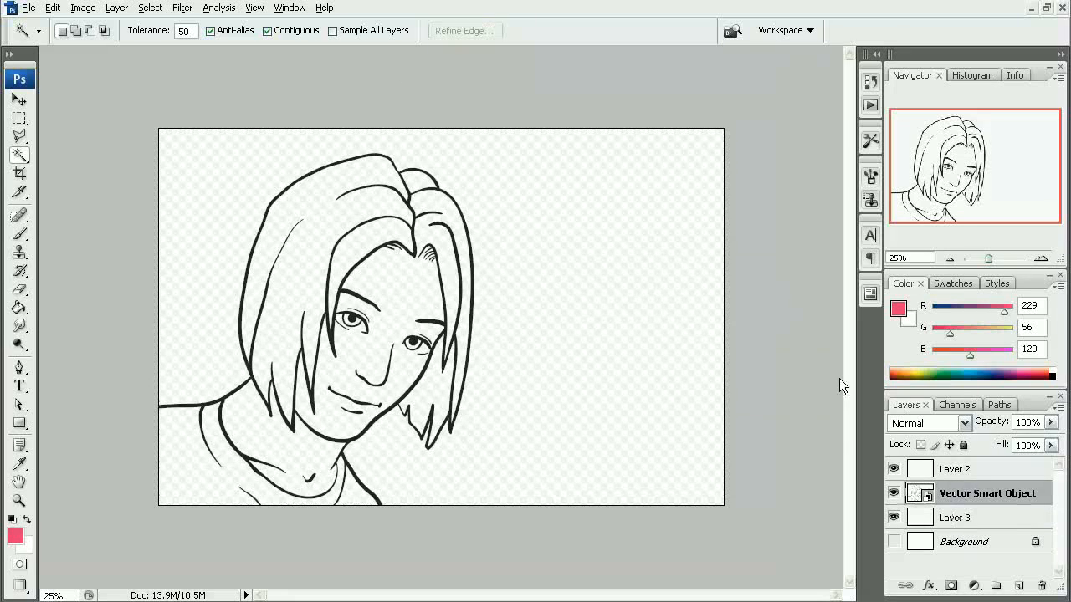
- Make Layer 3 active, enable Sample All Layers for the Magic Wand and select the large left section of hair
click(943, 512)
click(347, 30)
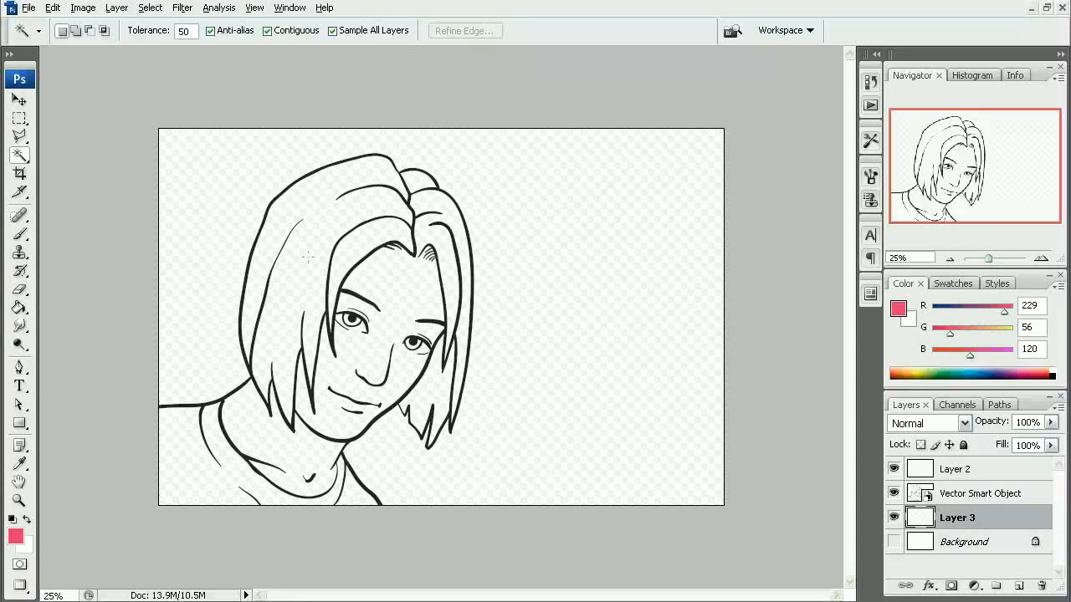
click(285, 263)
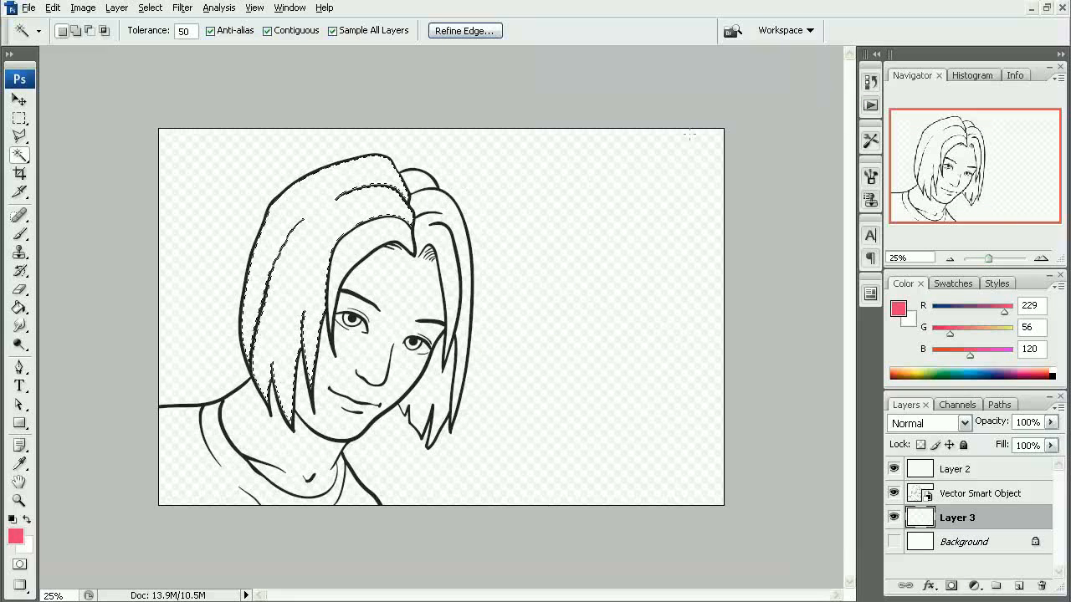
- Create an action named Expand 1px in Default Actions, assign it function key F2 with Control, and start recording
click(870, 107)
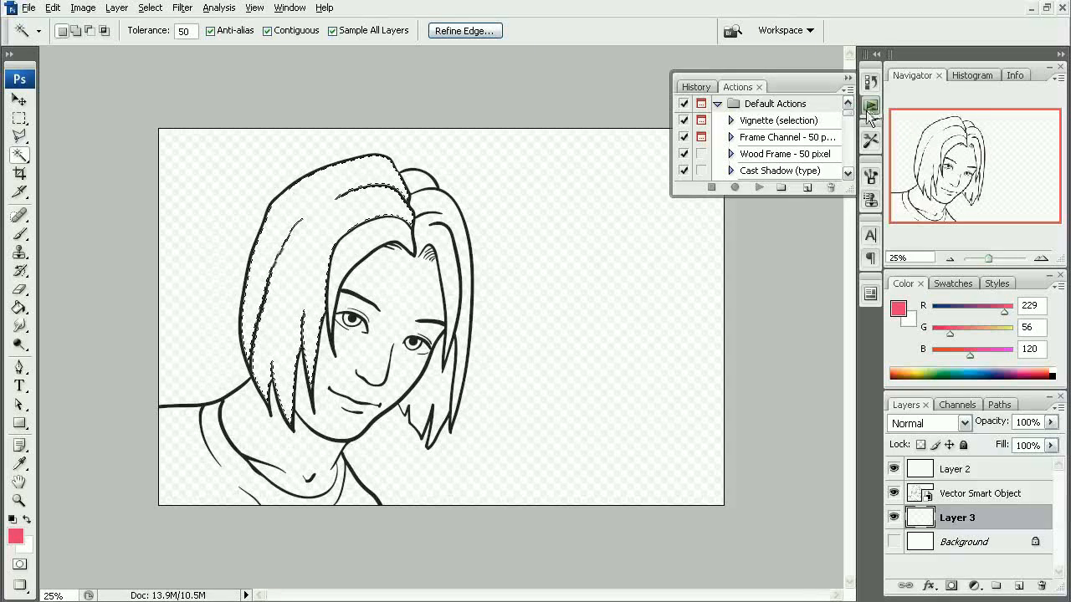
click(808, 187)
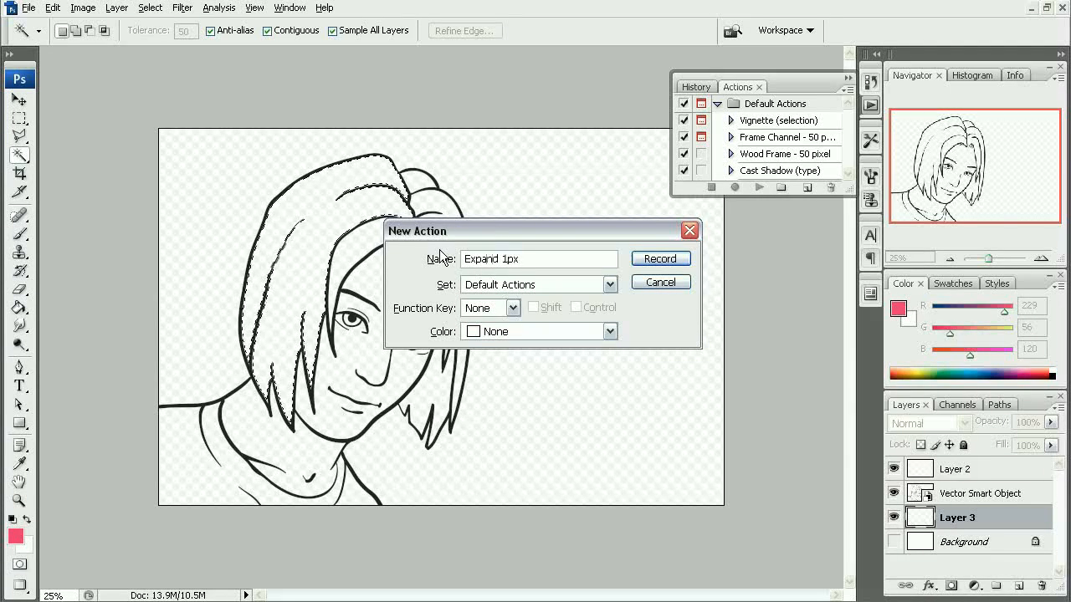
click(512, 308)
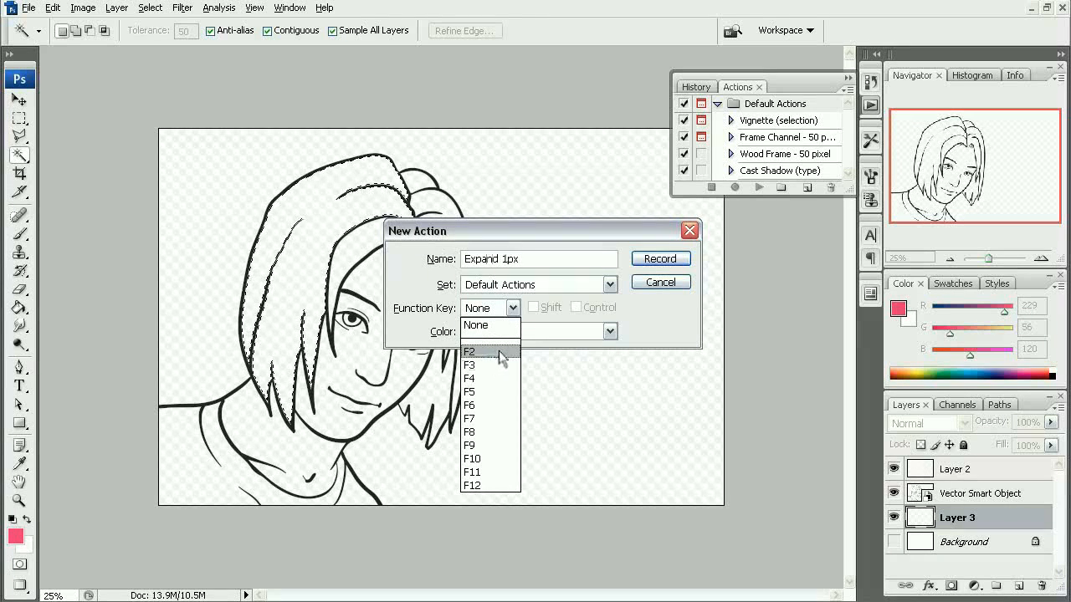
click(493, 352)
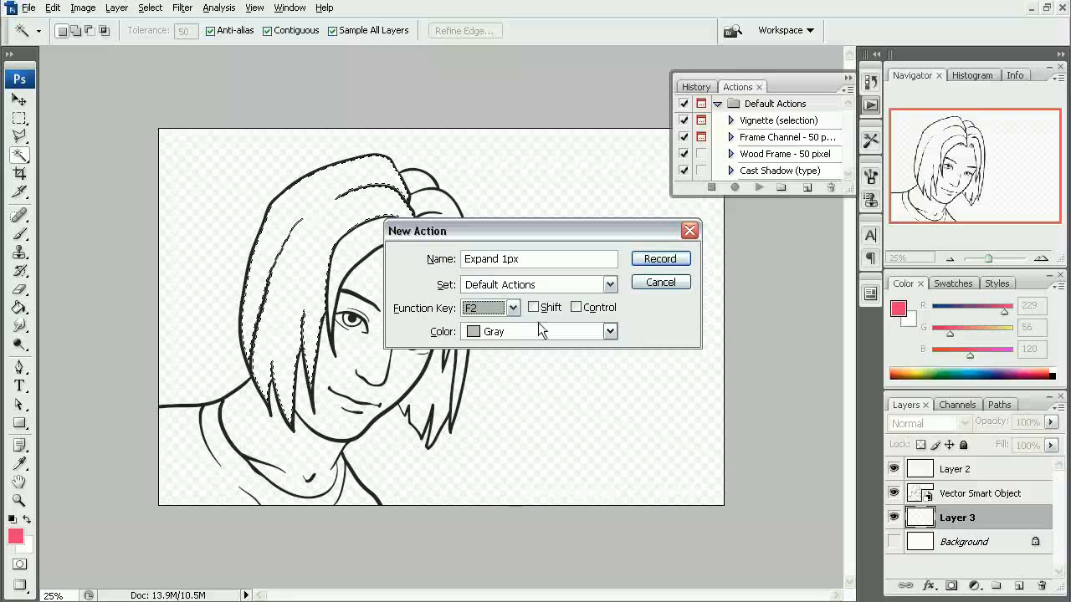
click(535, 308)
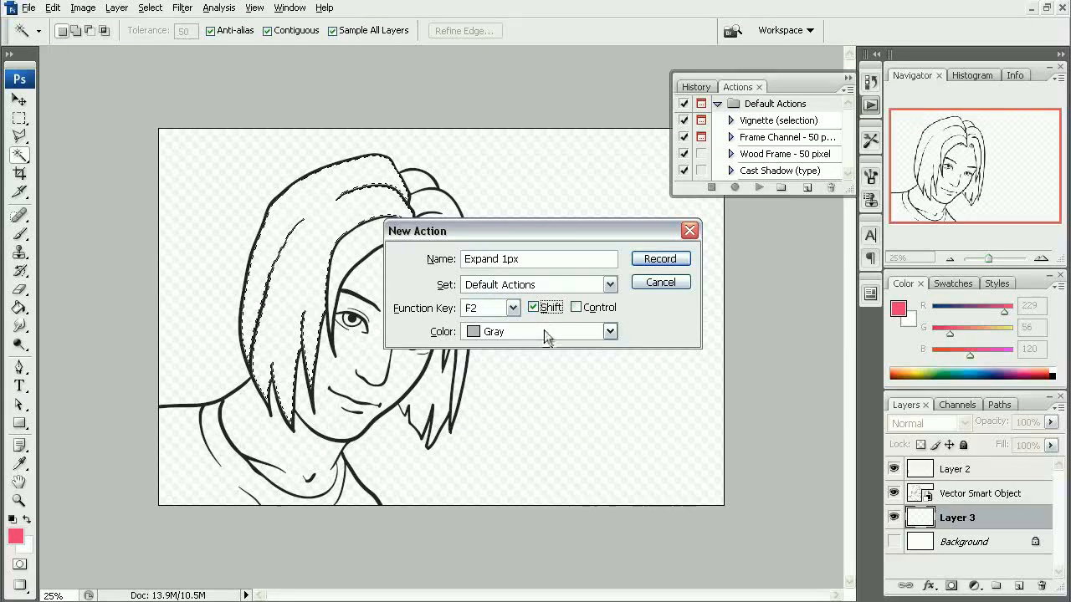
click(575, 307)
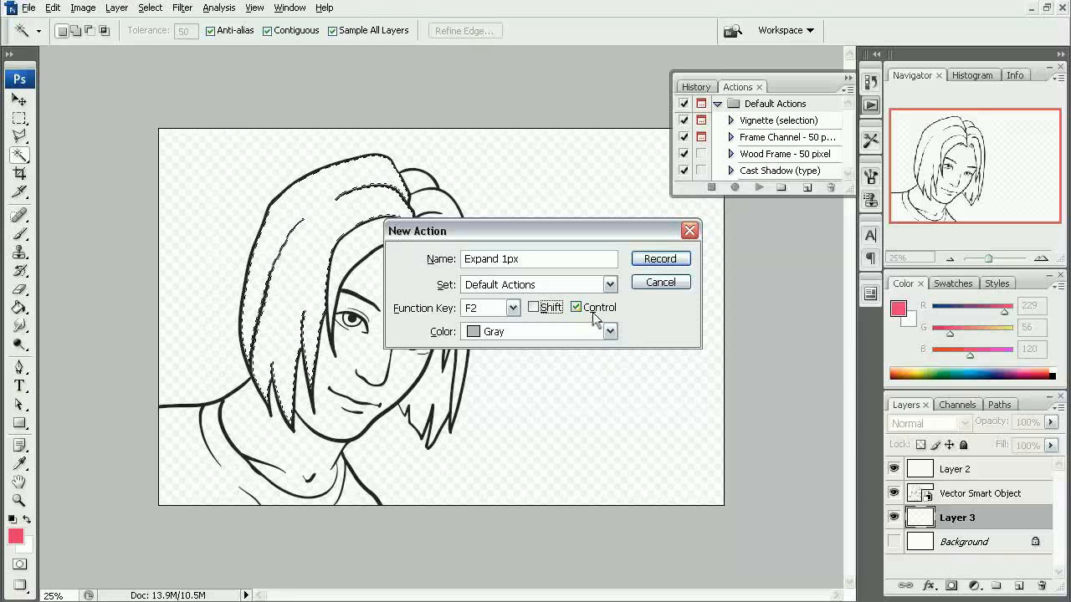
click(660, 259)
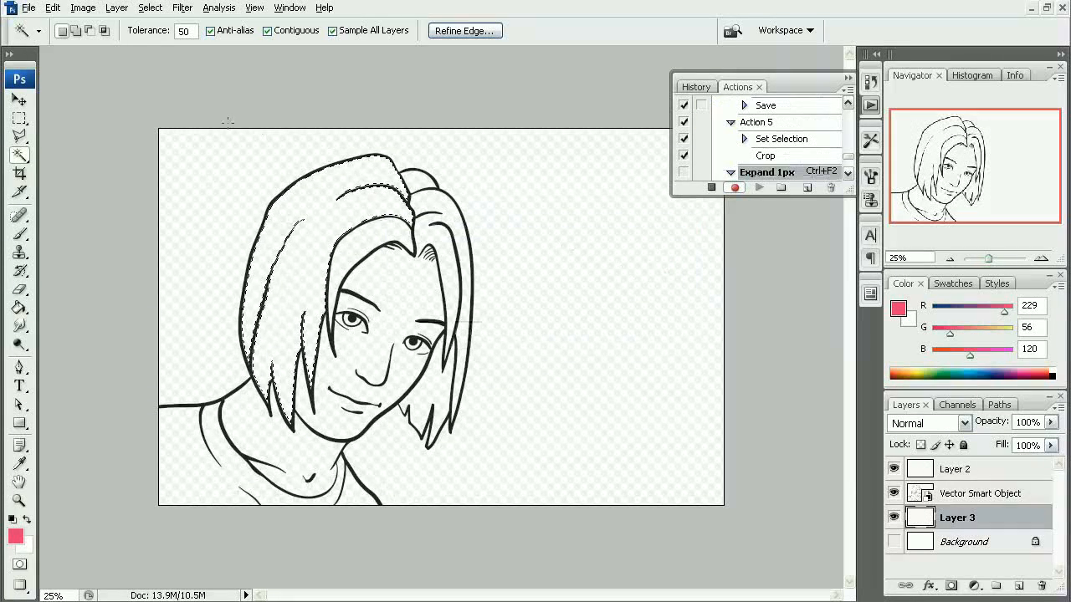
- Record expanding the current hair selection by 1 pixel
click(153, 8)
mouse_move(211, 189)
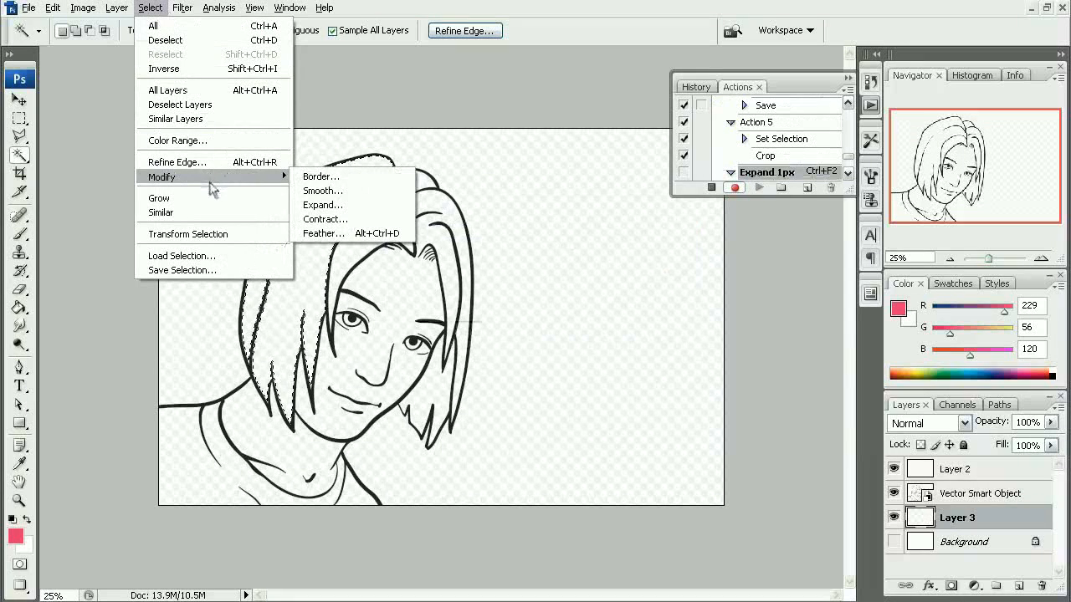
click(322, 205)
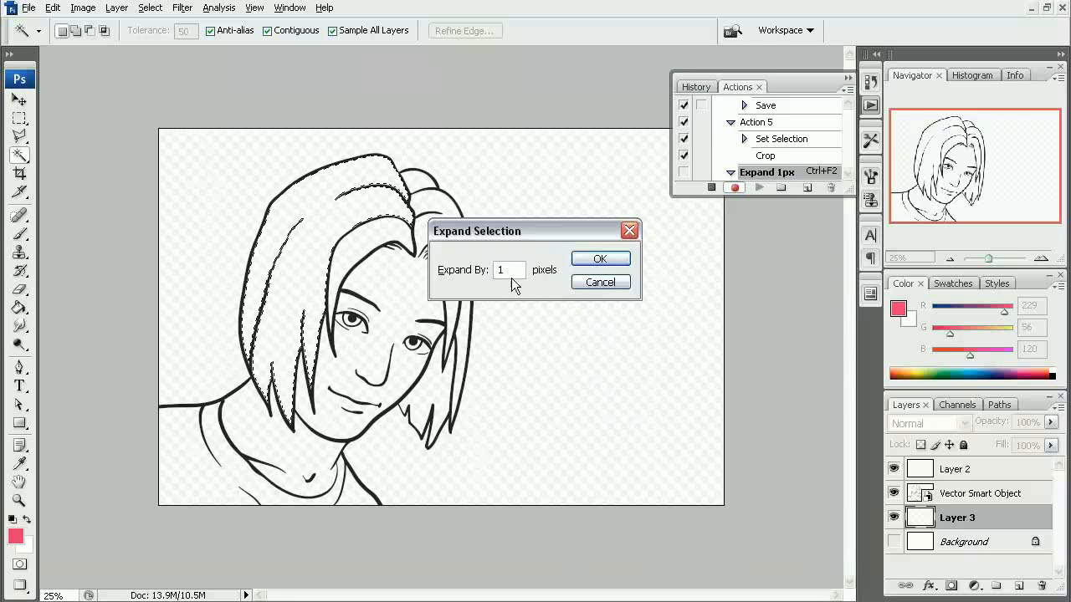
text(1)
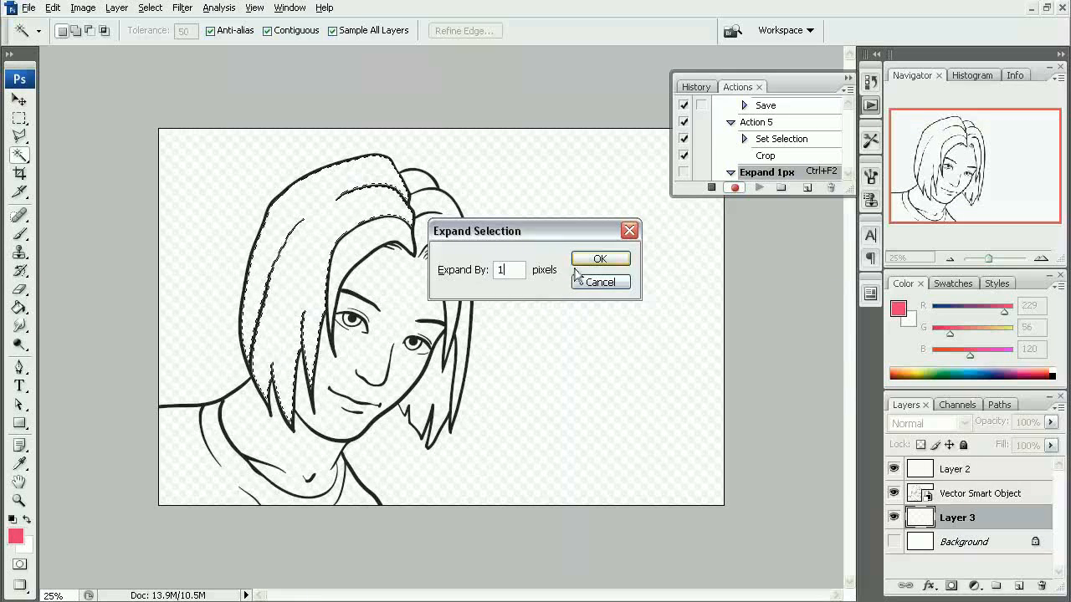
click(600, 261)
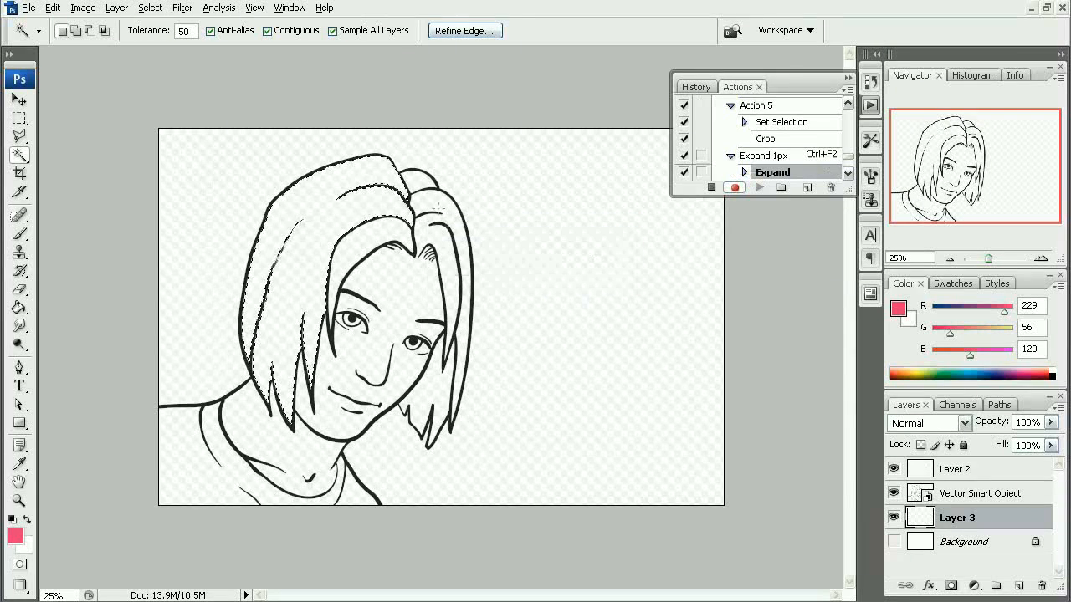
- Inspect the expanded selection edge along the hair outline up close and stop recording the action
drag(258, 193, 323, 260)
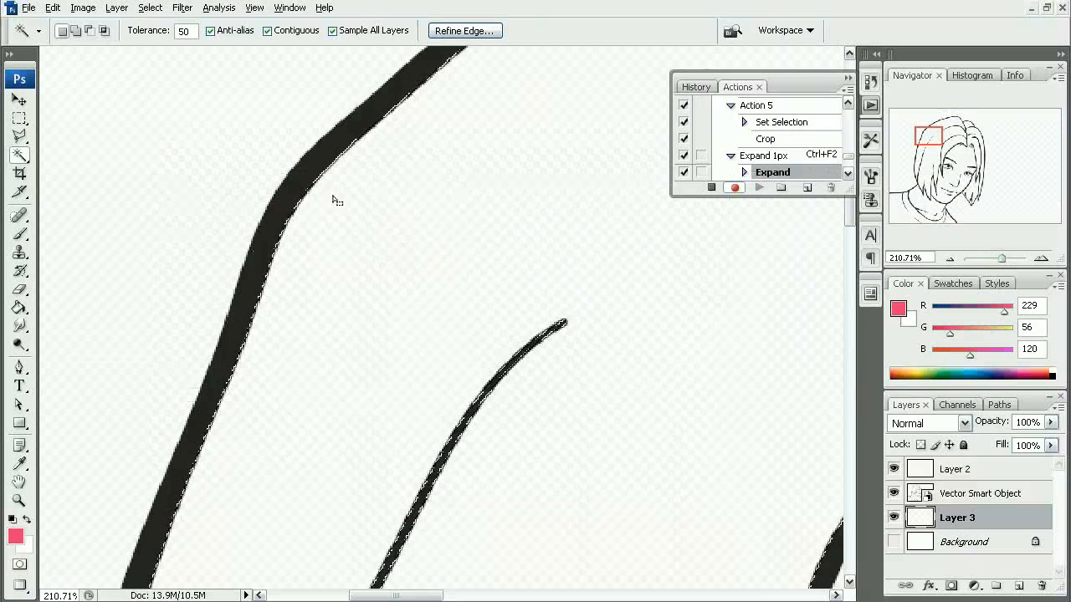
drag(250, 172, 350, 269)
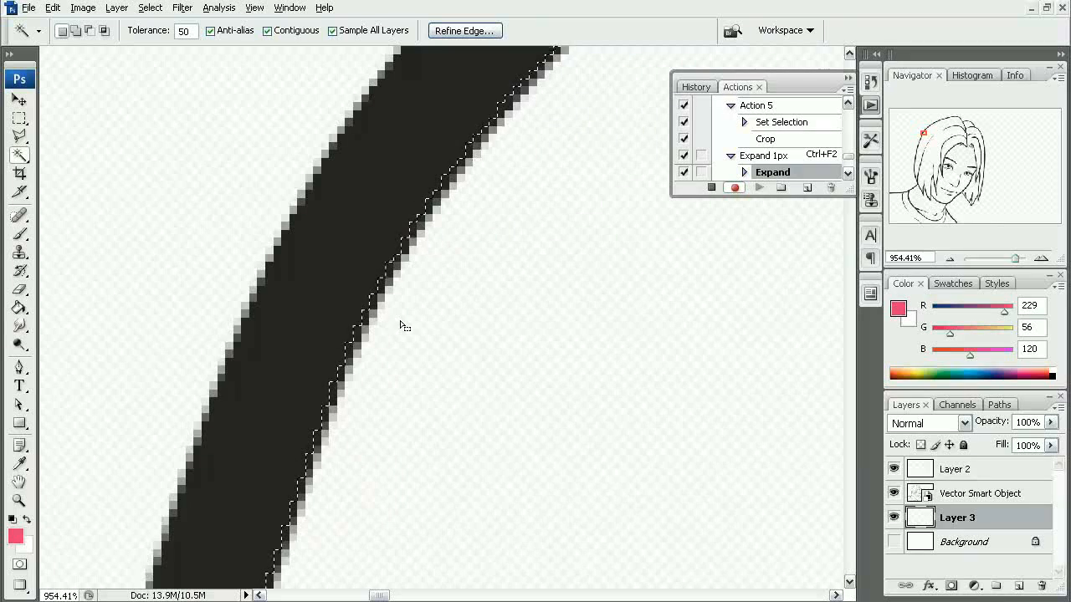
alt+click(423, 307)
alt+click(423, 307)
alt+click(425, 305)
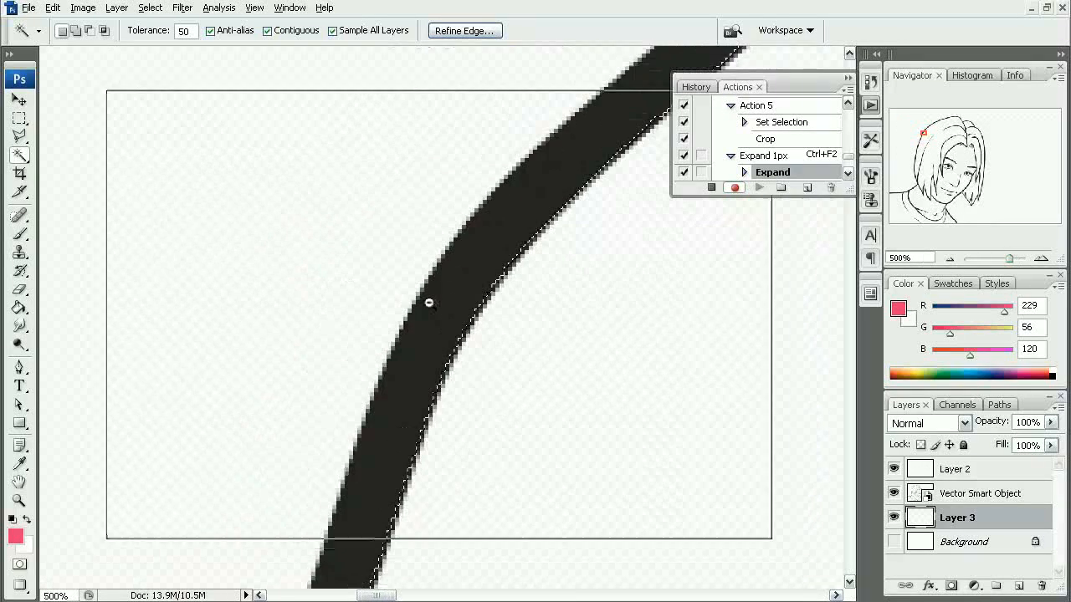
alt+click(428, 303)
alt+click(428, 303)
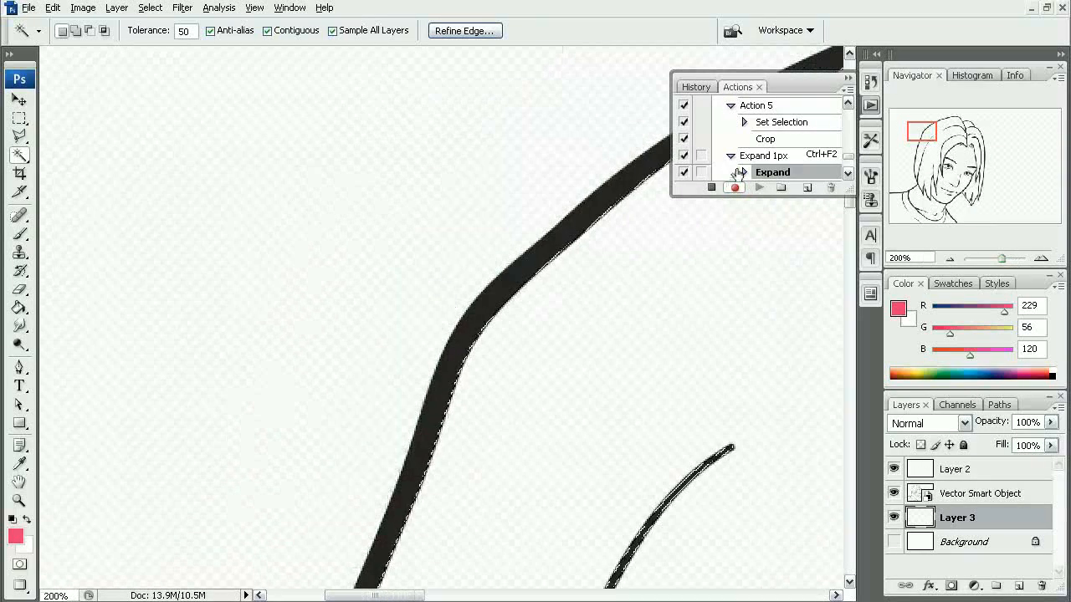
click(711, 188)
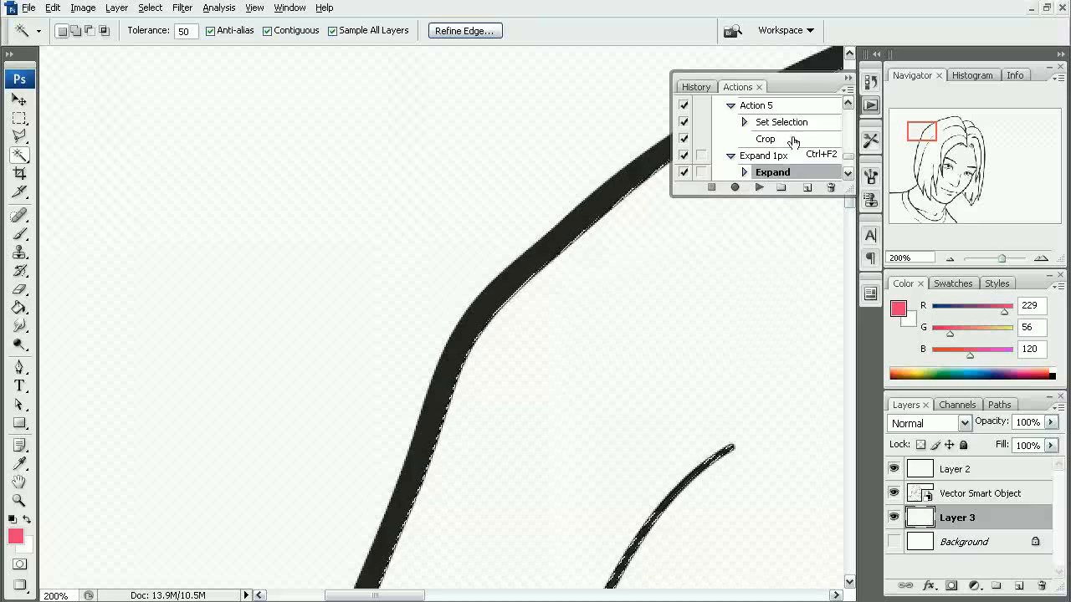
- Test the recorded Expand 1px action on the unexpanded hair selection, viewed up close at the hair outline
drag(598, 329, 373, 267)
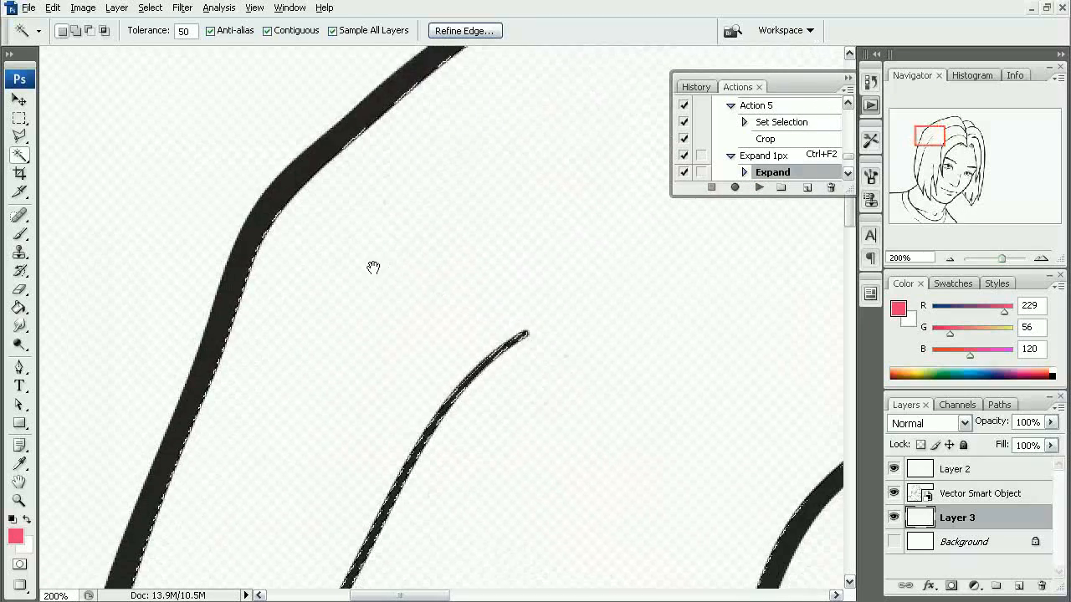
alt+click(418, 292)
click(379, 224)
click(446, 271)
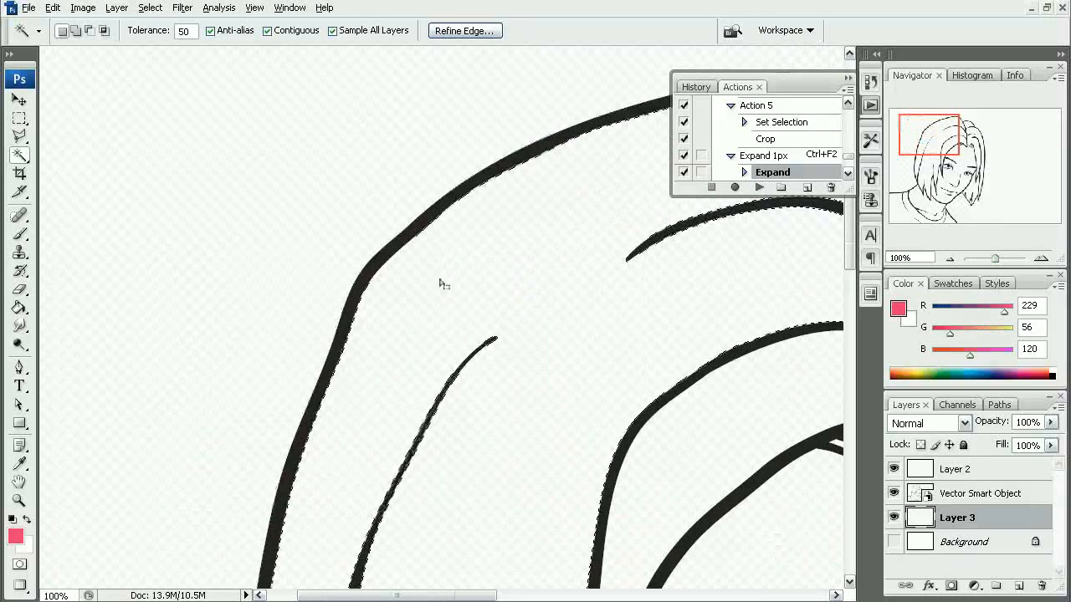
drag(360, 254, 416, 297)
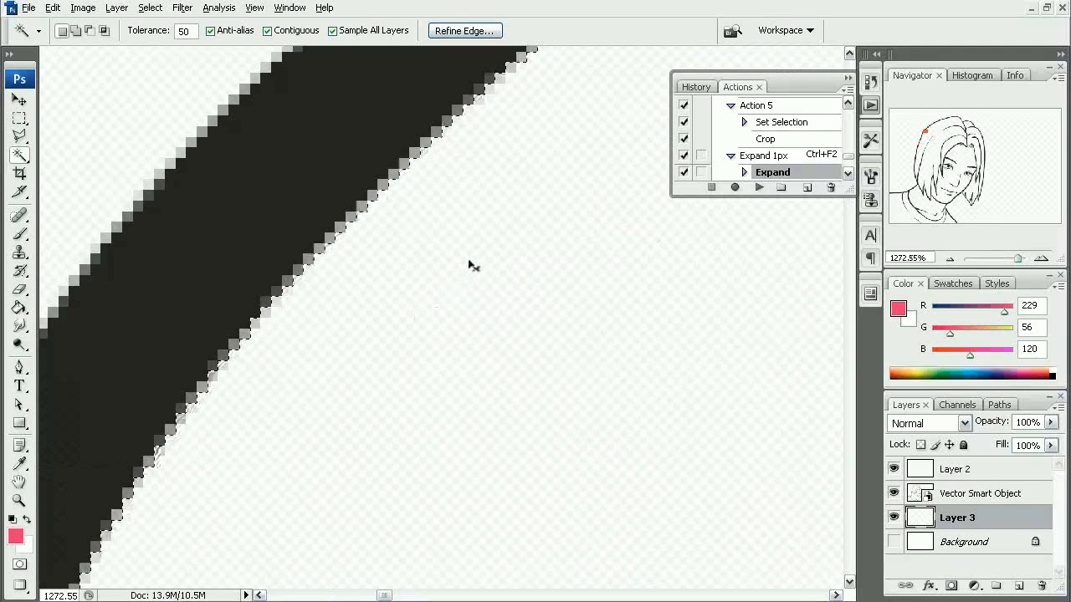
key(ctrl+F2)
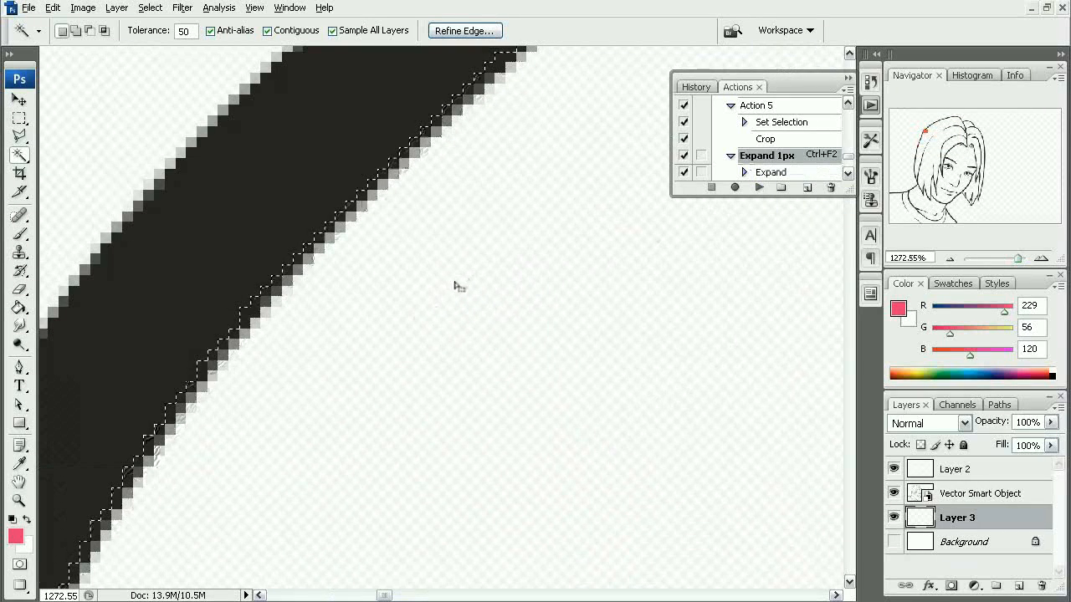
- Select the face and the main hair sections together in one combined Magic Wand selection
alt+click(459, 304)
alt+click(463, 307)
alt+click(463, 308)
alt+click(462, 311)
alt+click(466, 313)
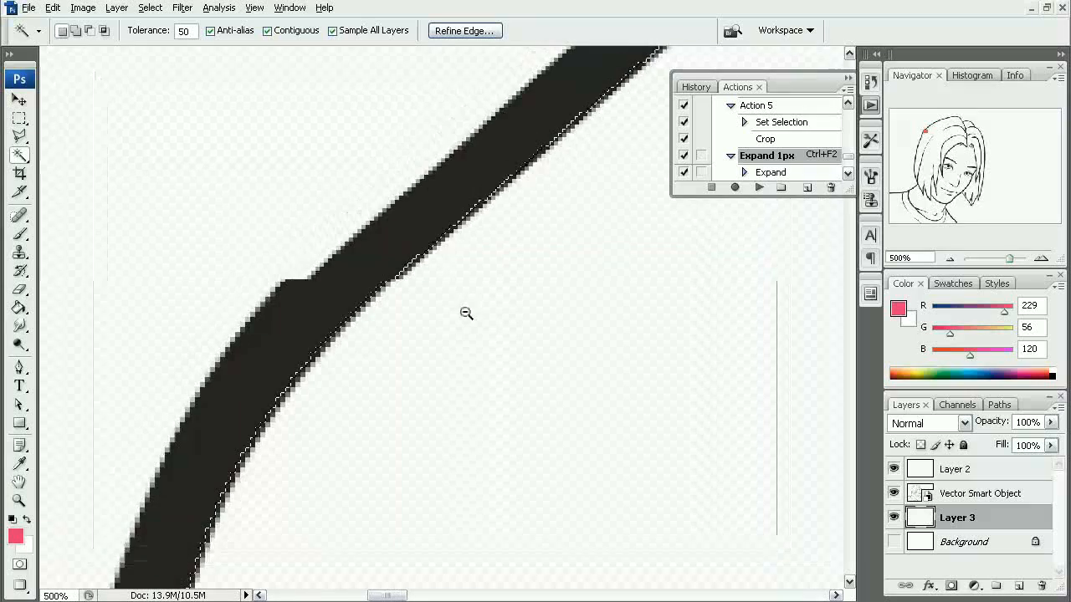
alt+click(468, 311)
alt+click(469, 313)
alt+click(469, 313)
alt+click(470, 313)
alt+click(470, 313)
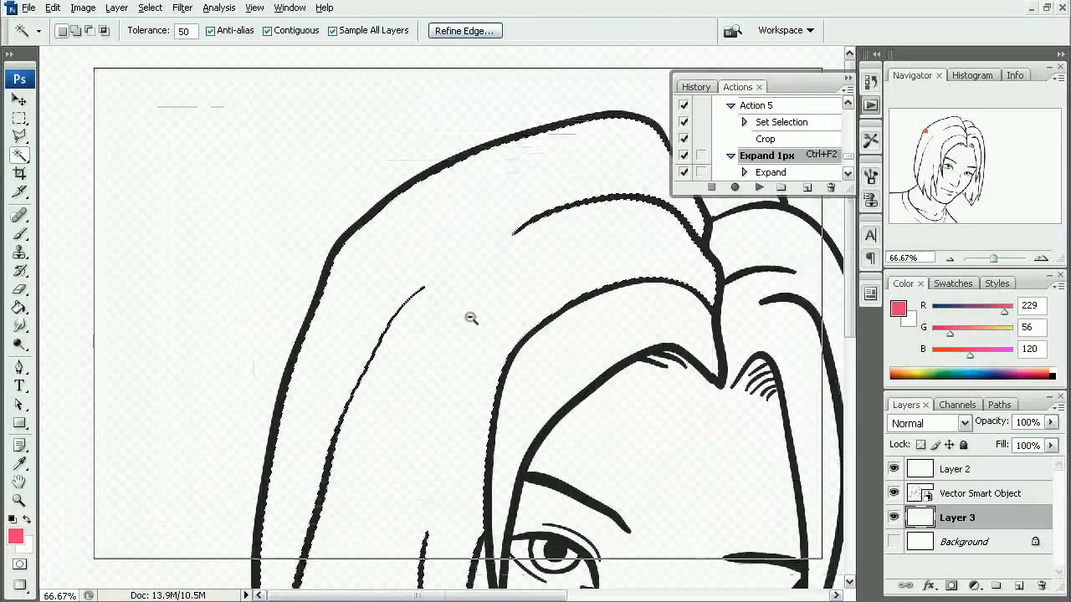
alt+click(473, 293)
alt+click(477, 270)
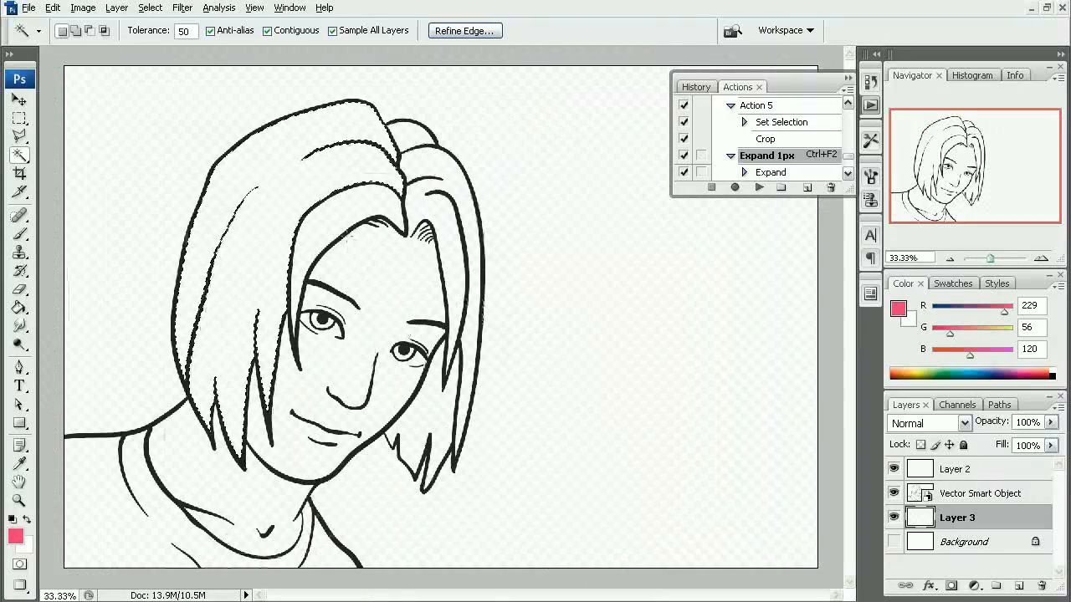
click(386, 215)
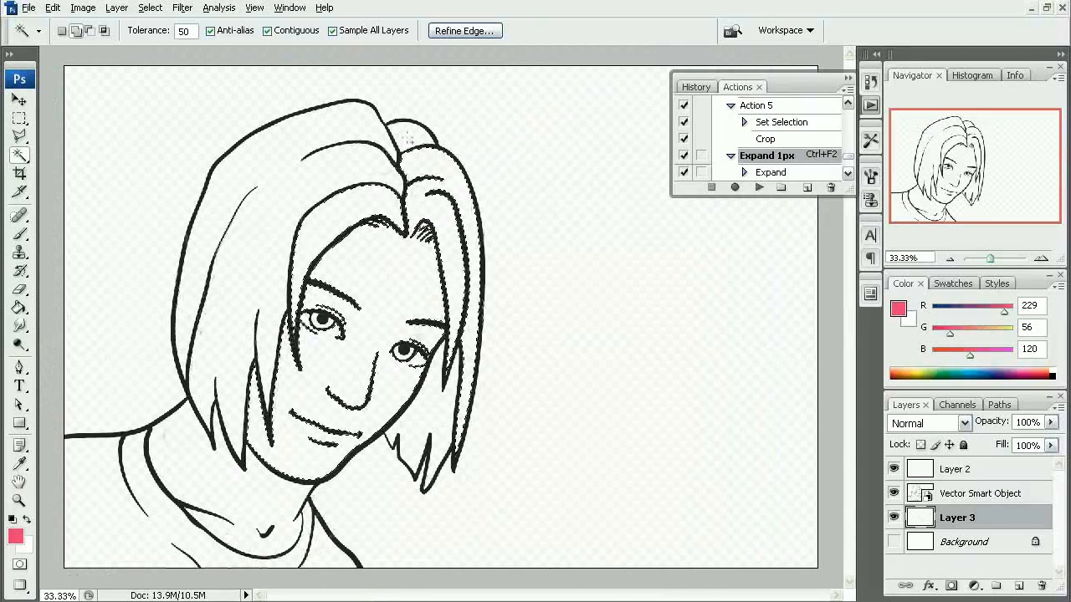
shift+click(316, 193)
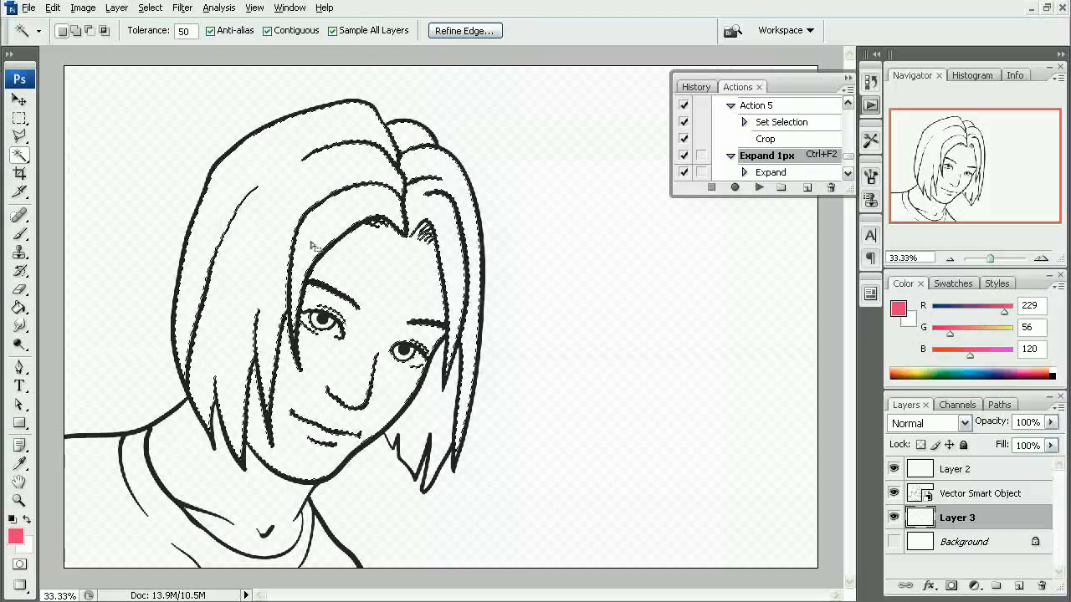
- Fill the combined face and hair selection on Layer 3 with the pink foreground color using the Paint Bucket
drag(273, 252, 334, 306)
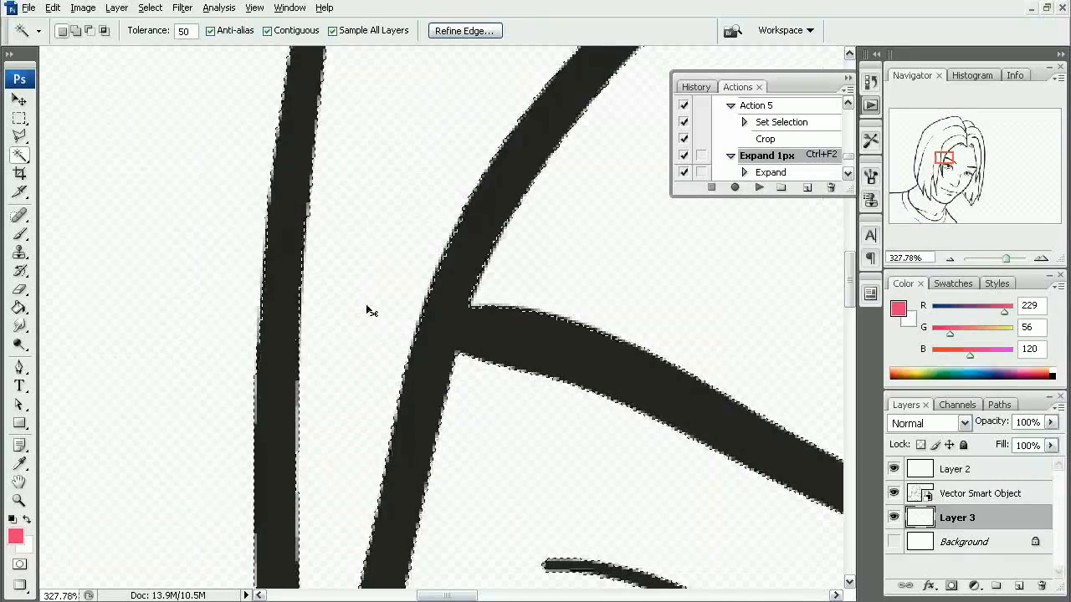
key(ctrl+alt+0)
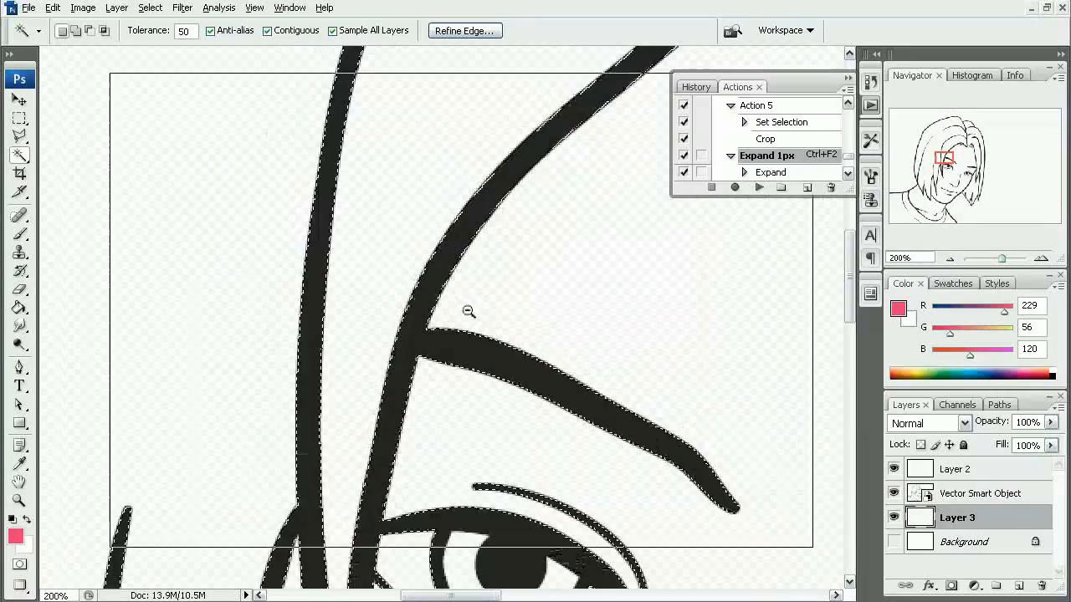
key(ctrl+minus)
key(g)
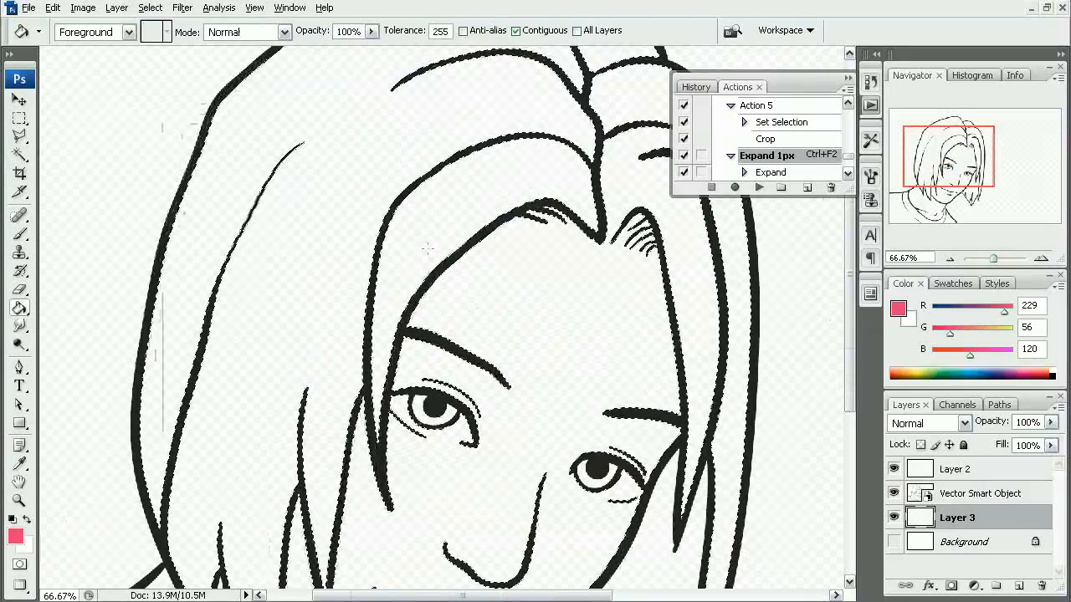
click(430, 233)
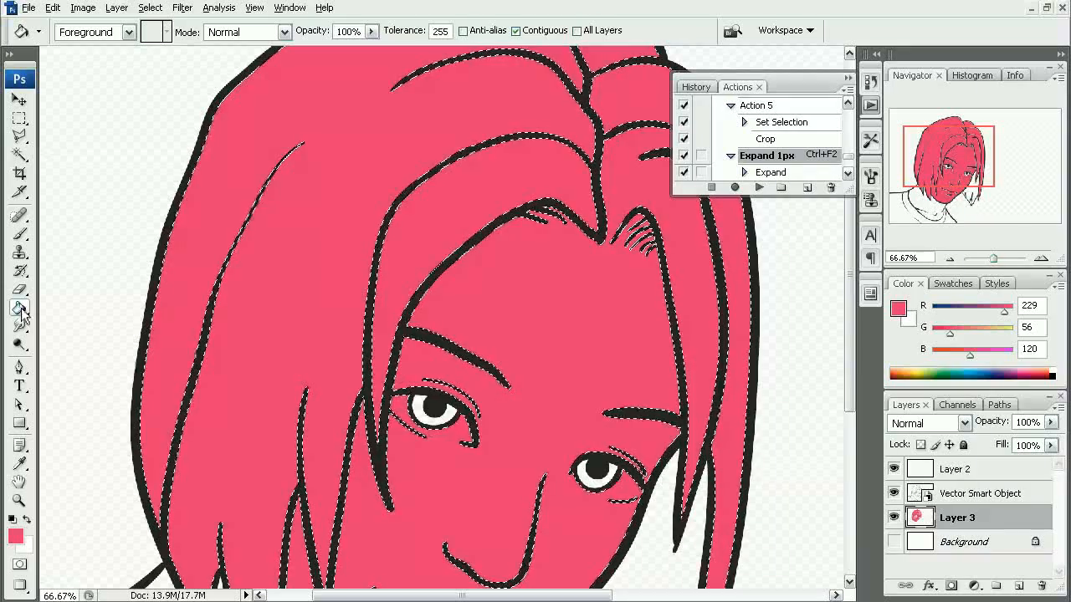
- Select the unfilled hair section beside the jaw with the Magic Wand, fill it with the same pink and clear the selection
key(ctrl+minus)
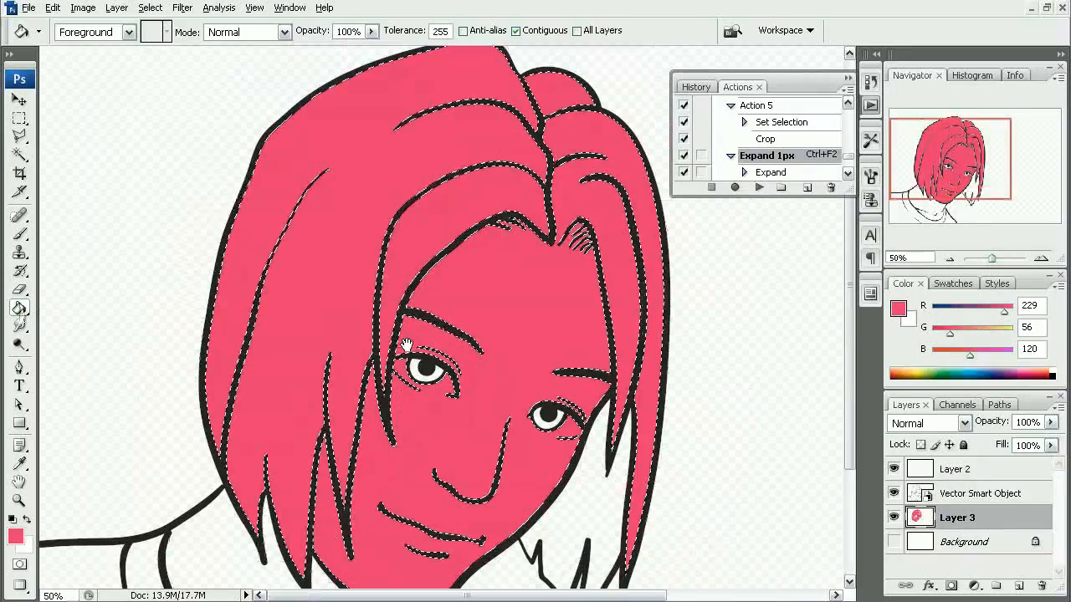
drag(393, 396, 389, 307)
key(w)
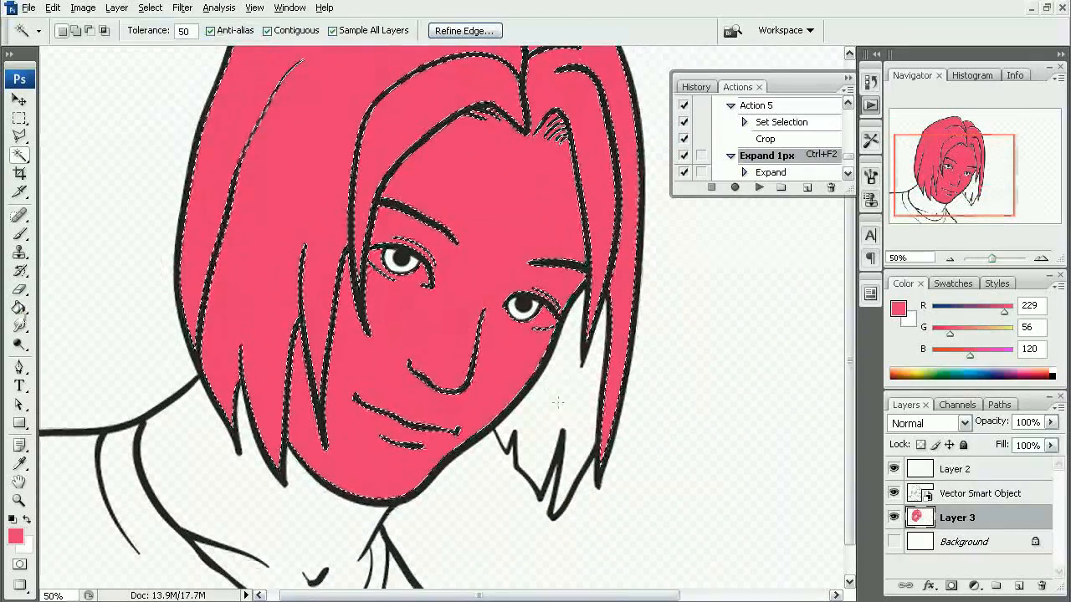
click(562, 405)
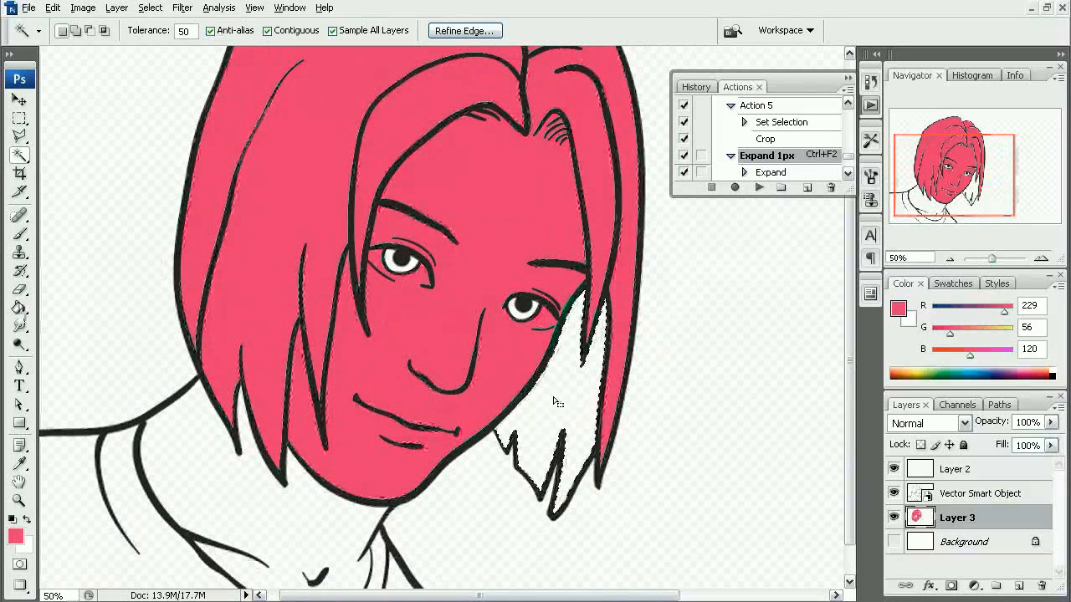
key(g)
click(554, 397)
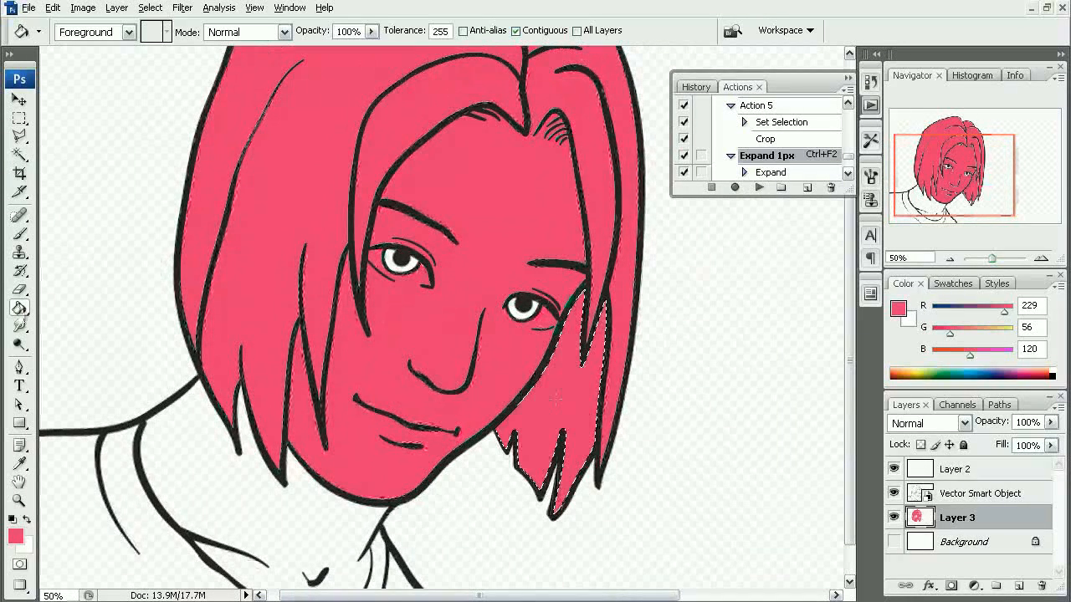
key(m)
key(ctrl+d)
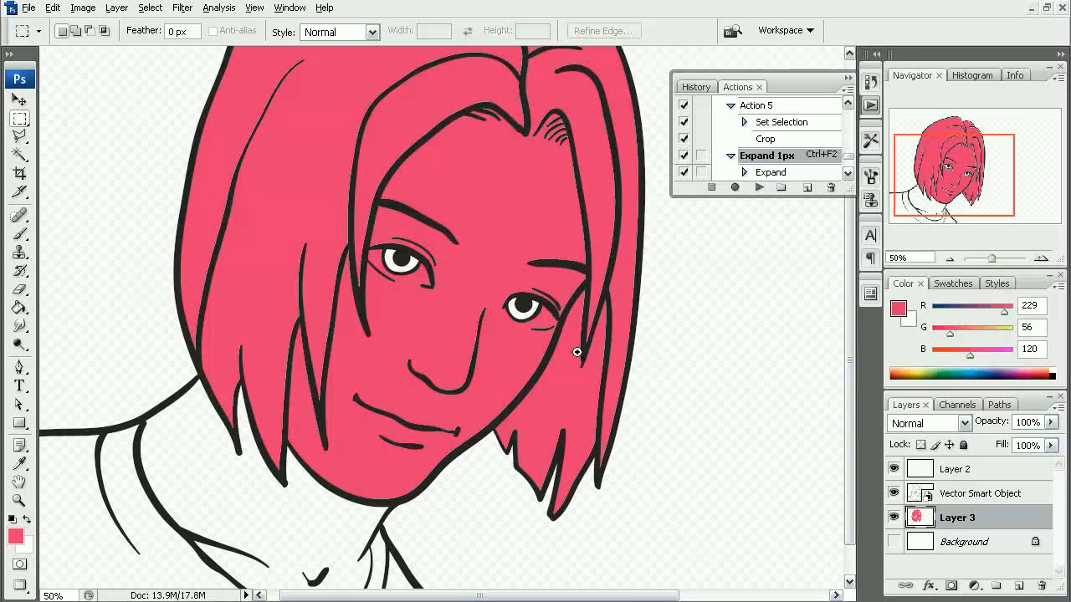
- Paint over the tiny unfilled gap at the hair strand tip beside the eye with the marker-brush at 10 px
drag(577, 352, 623, 380)
drag(443, 274, 485, 529)
alt+click(485, 354)
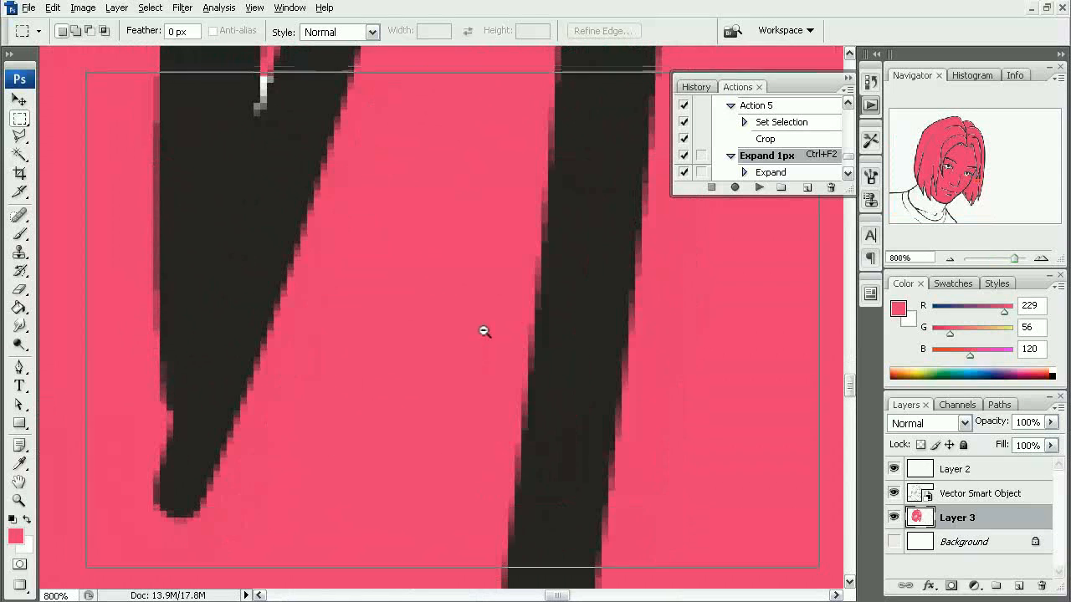
alt+click(484, 331)
drag(373, 292, 514, 466)
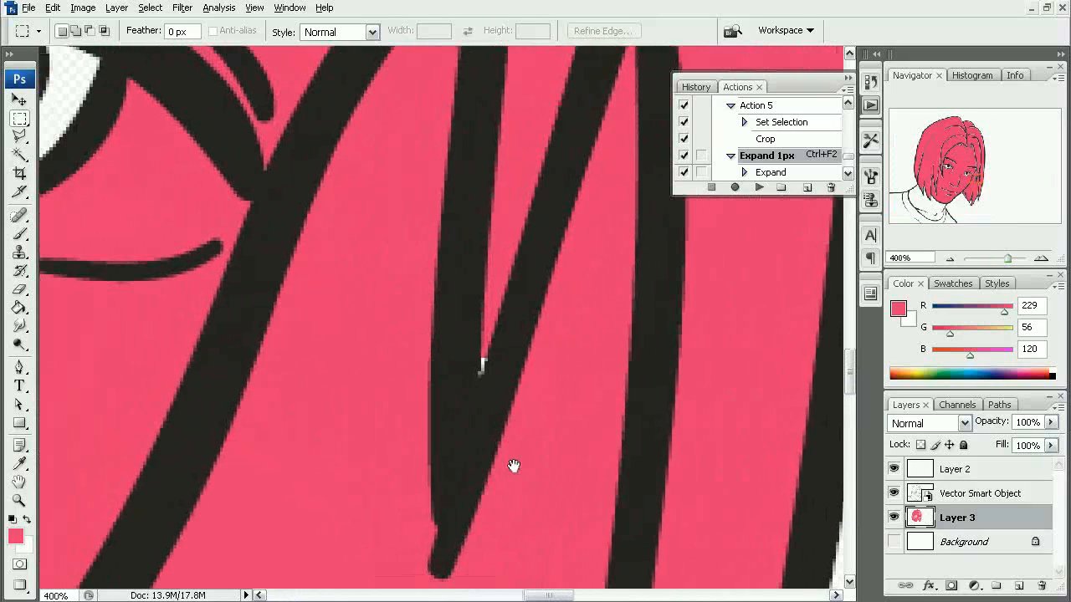
alt+click(330, 318)
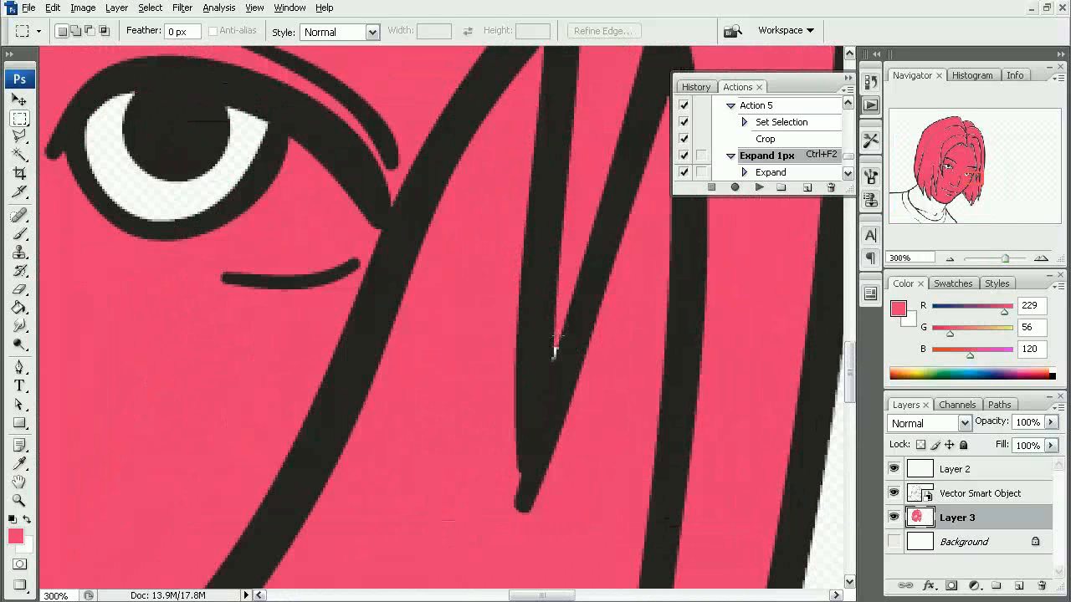
key(b)
right_click(410, 322)
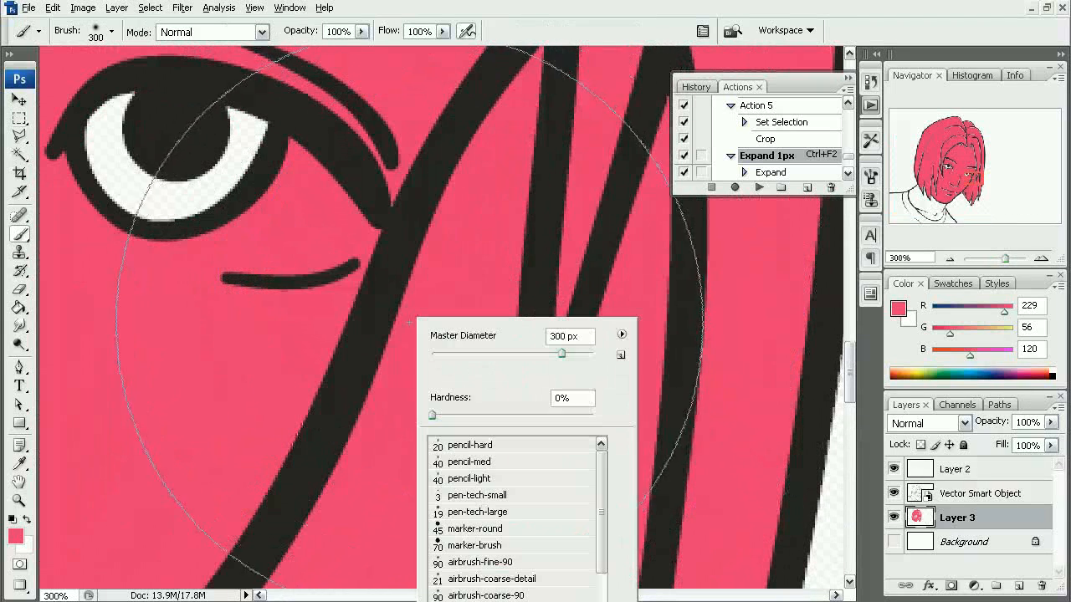
click(481, 546)
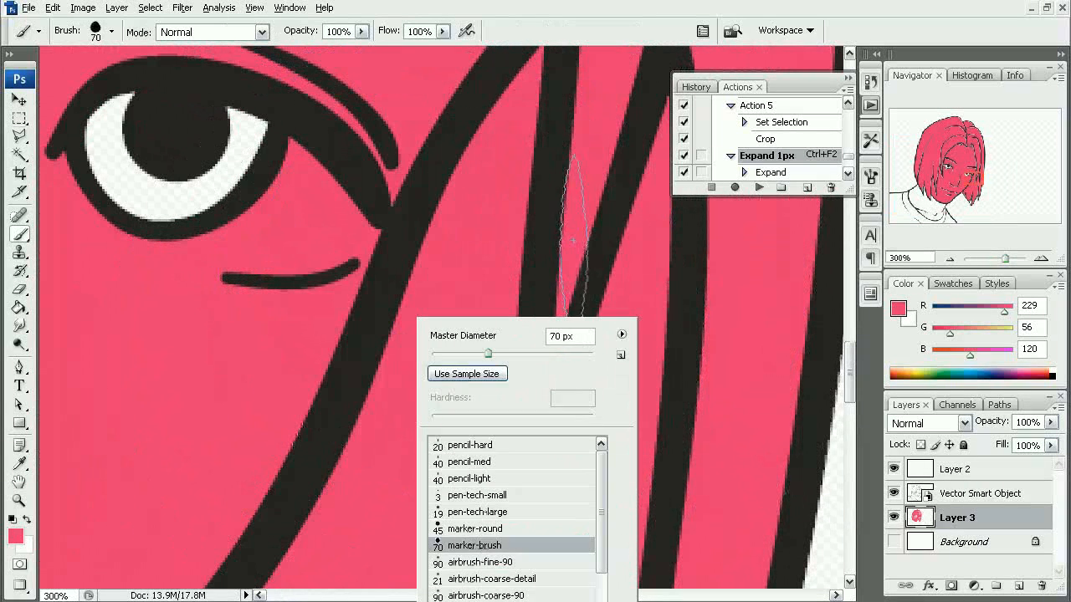
key(Return)
key(bracketleft)
key(bracketleft)
key(bracketleft)
key(bracketleft)
key(bracketleft)
key(bracketleft)
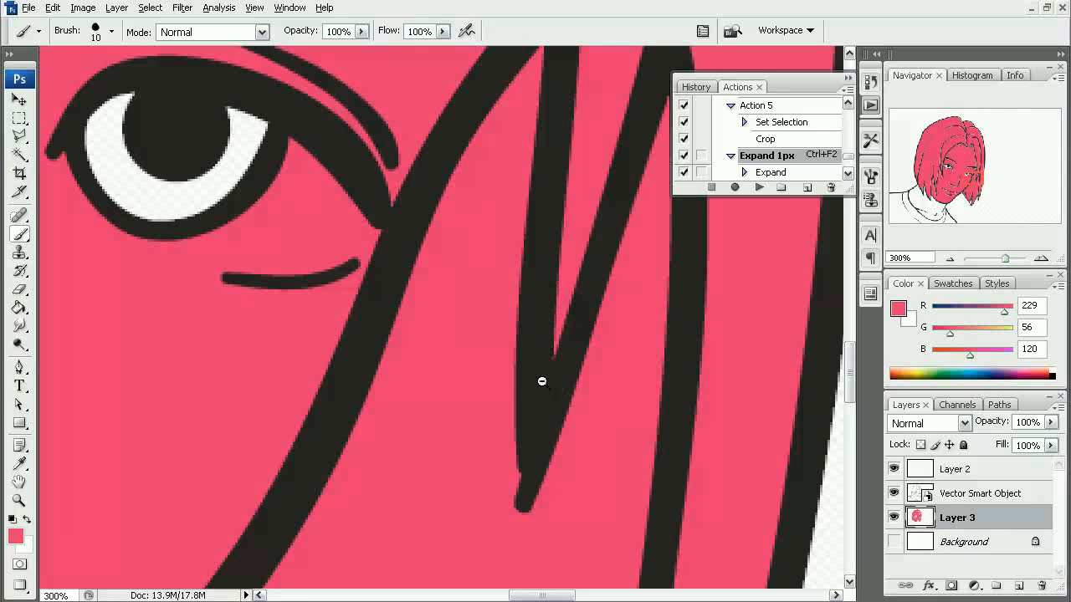
- Select the neck and clothing area with the Magic Wand, fill it with the same pink on Layer 3 and clear the selection
alt+click(542, 381)
alt+click(544, 378)
alt+click(542, 362)
drag(301, 360, 517, 396)
alt+click(524, 349)
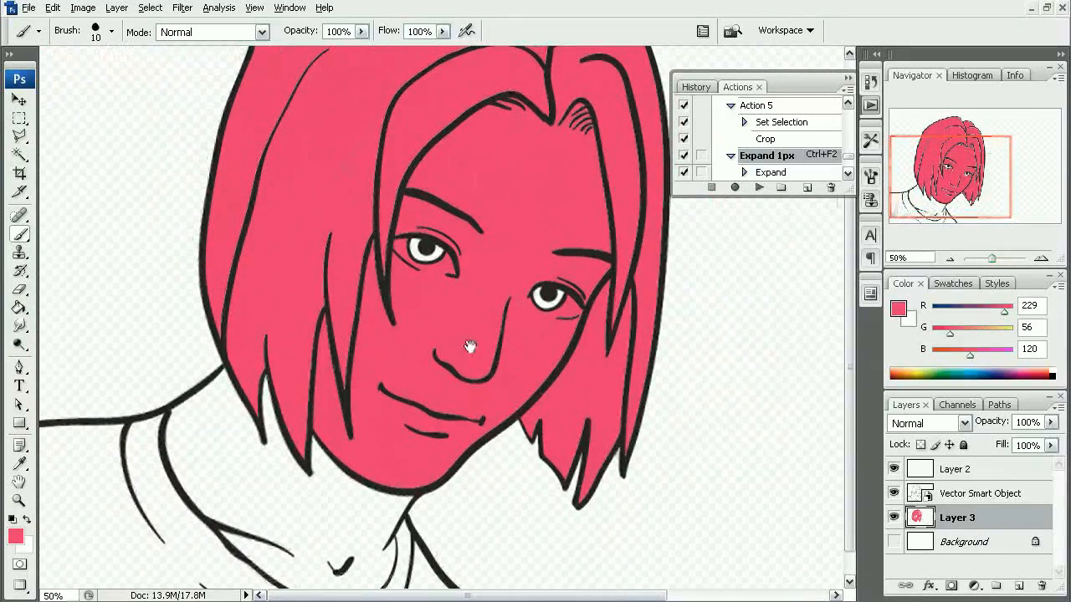
alt+click(445, 382)
key(w)
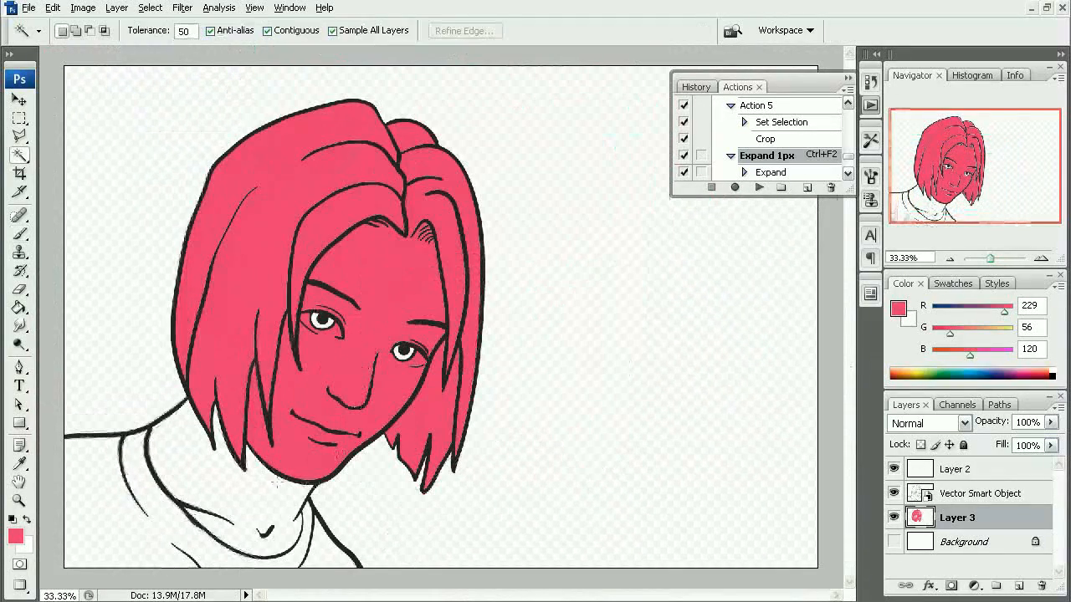
click(180, 525)
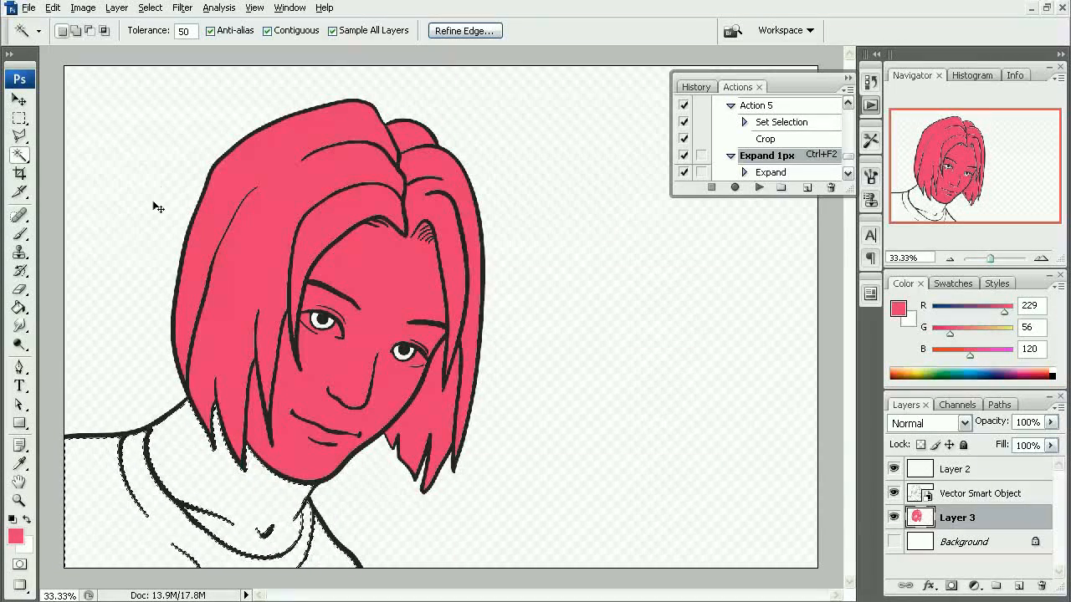
key(g)
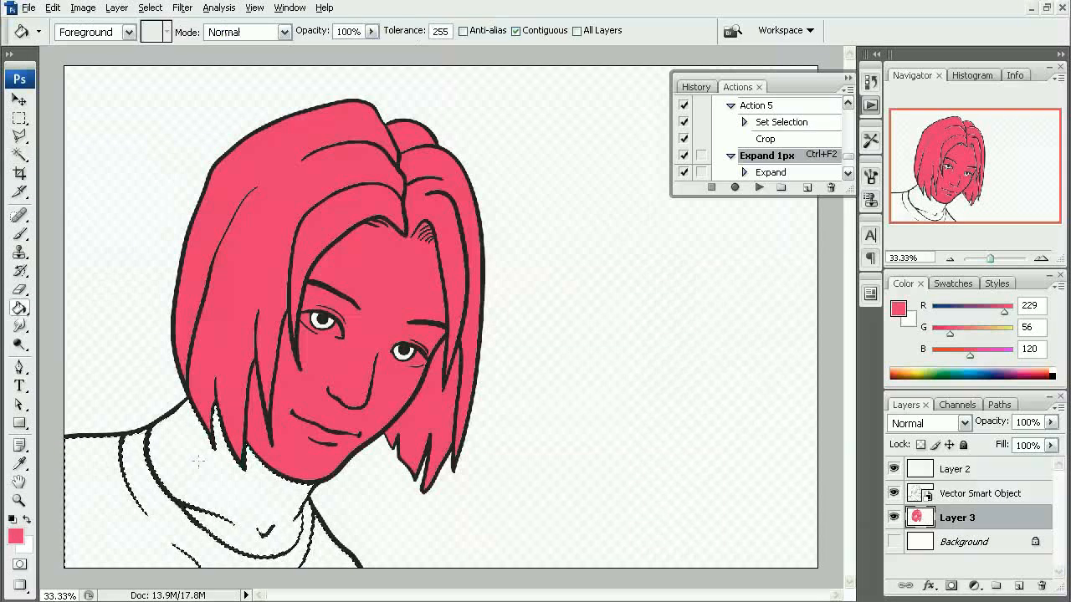
click(201, 455)
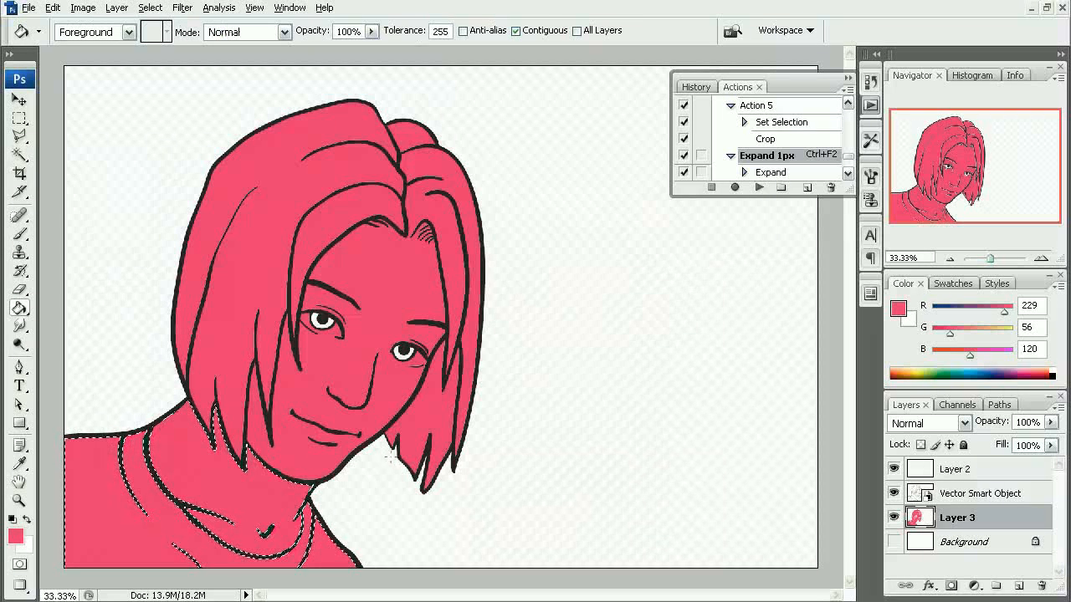
key(m)
key(ctrl+d)
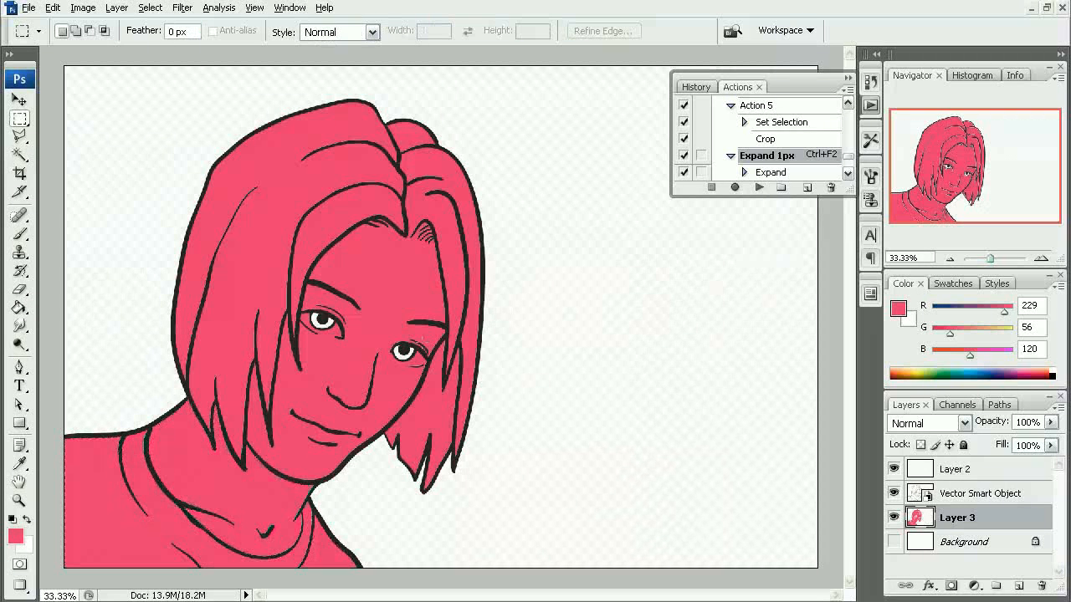
- Choose the pen-tech-large brush preset at 19 px with 100% hardness for work on the forehead hairline
drag(393, 220, 441, 323)
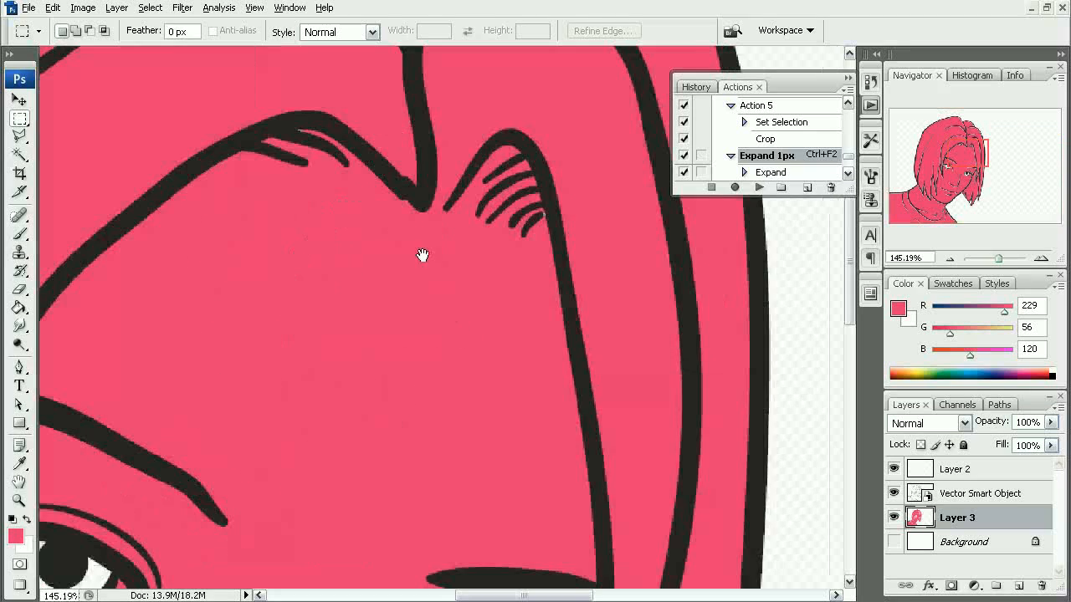
drag(408, 189, 386, 323)
right_click(402, 360)
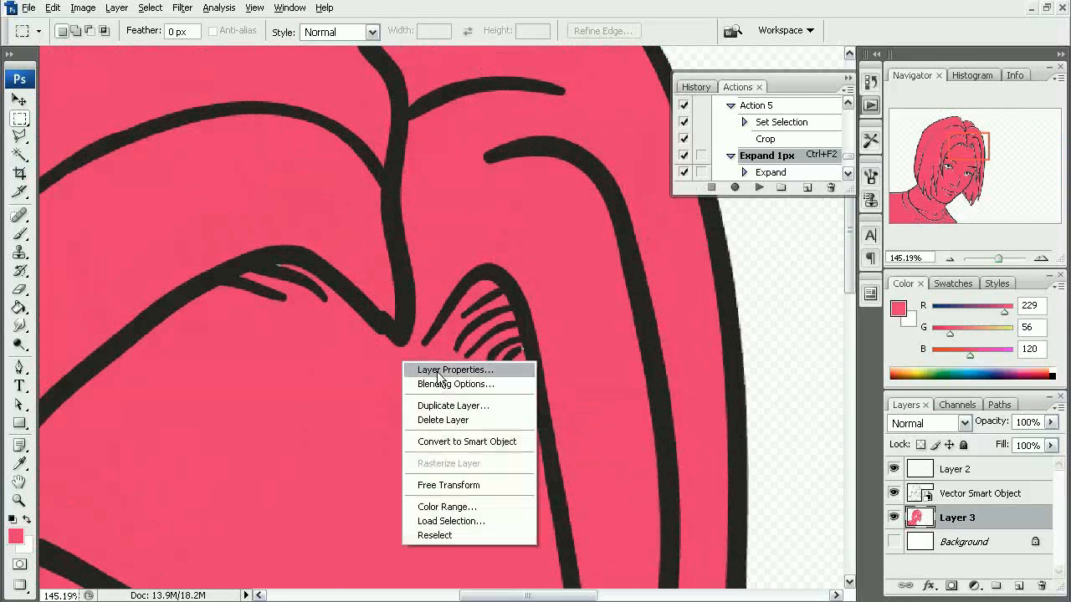
key(Escape)
key(b)
right_click(360, 393)
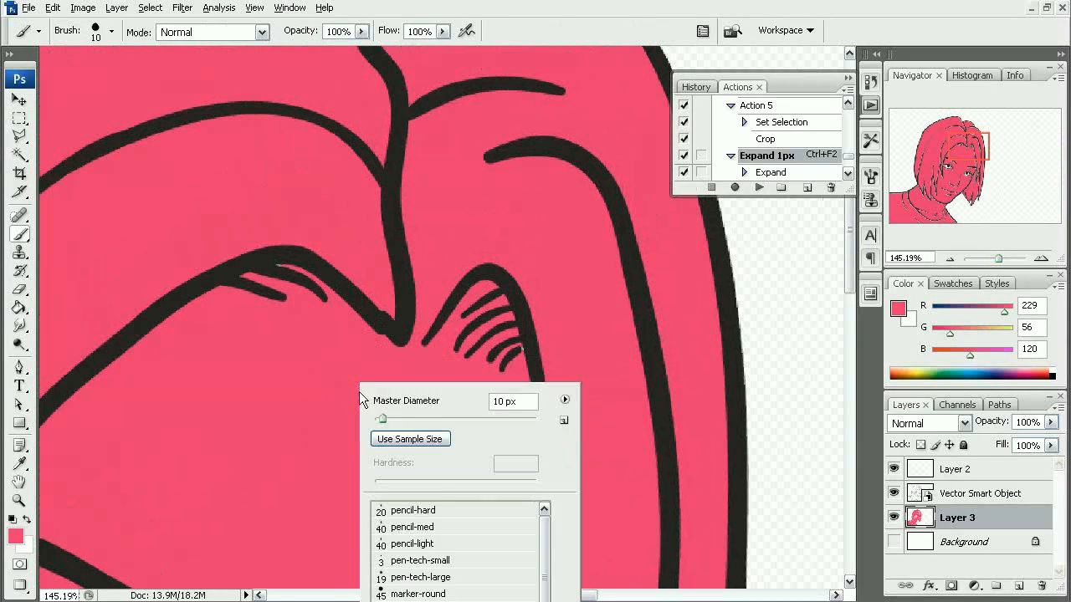
click(421, 577)
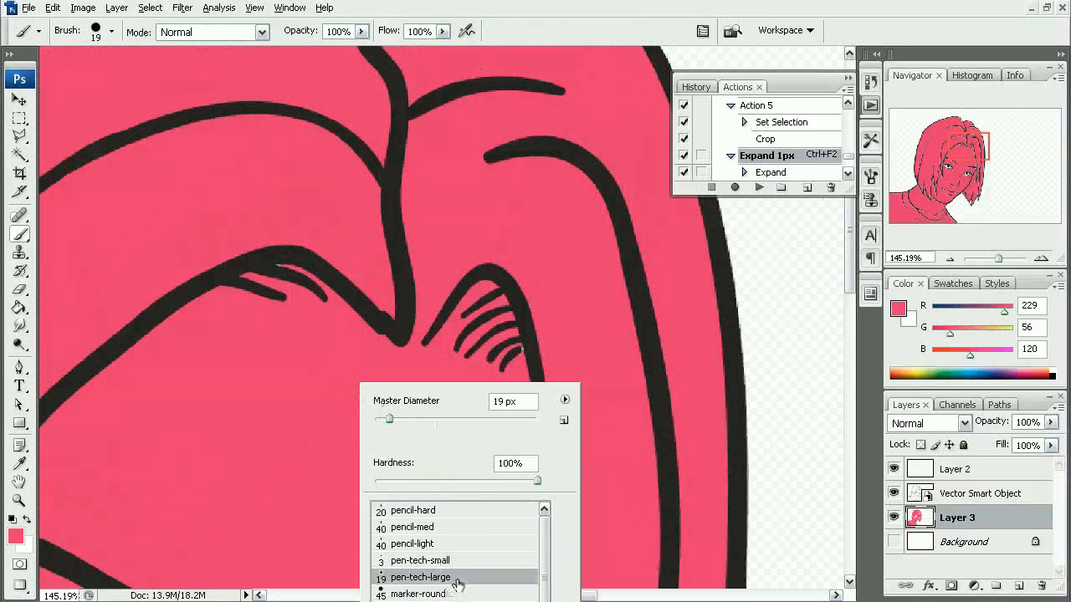
click(412, 344)
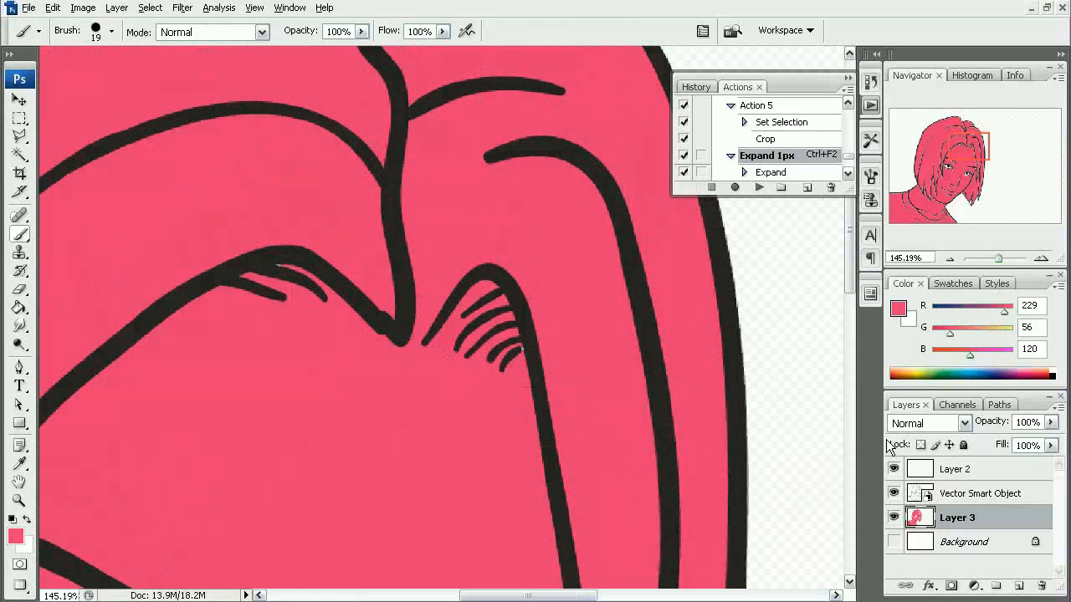
- Switch from the line-art document to the sketch document containing the color study and show it maximized
drag(658, 385, 576, 430)
alt+click(526, 391)
alt+click(528, 389)
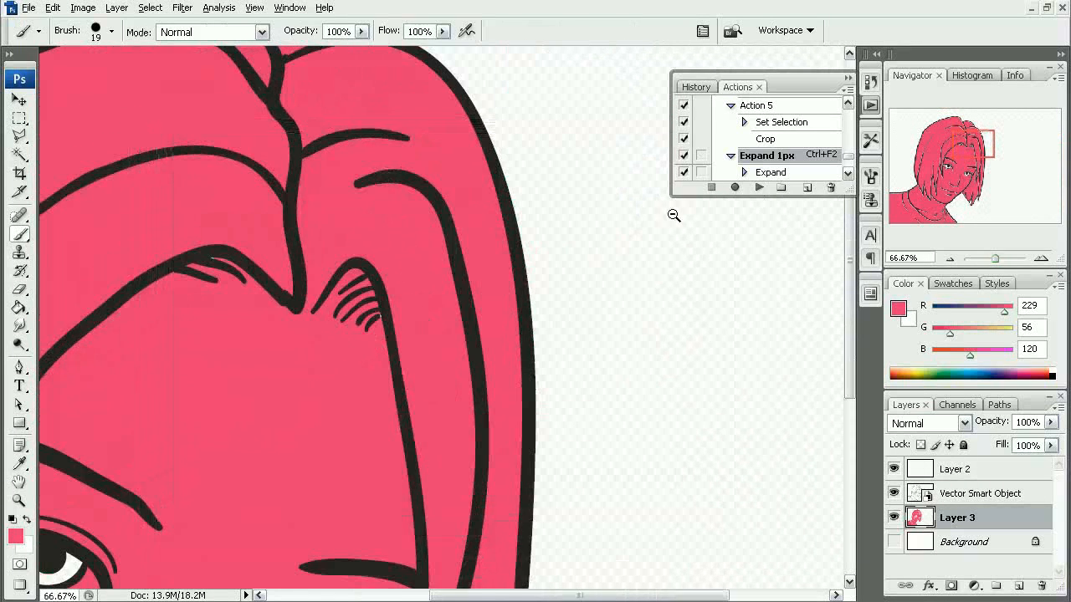
click(1047, 8)
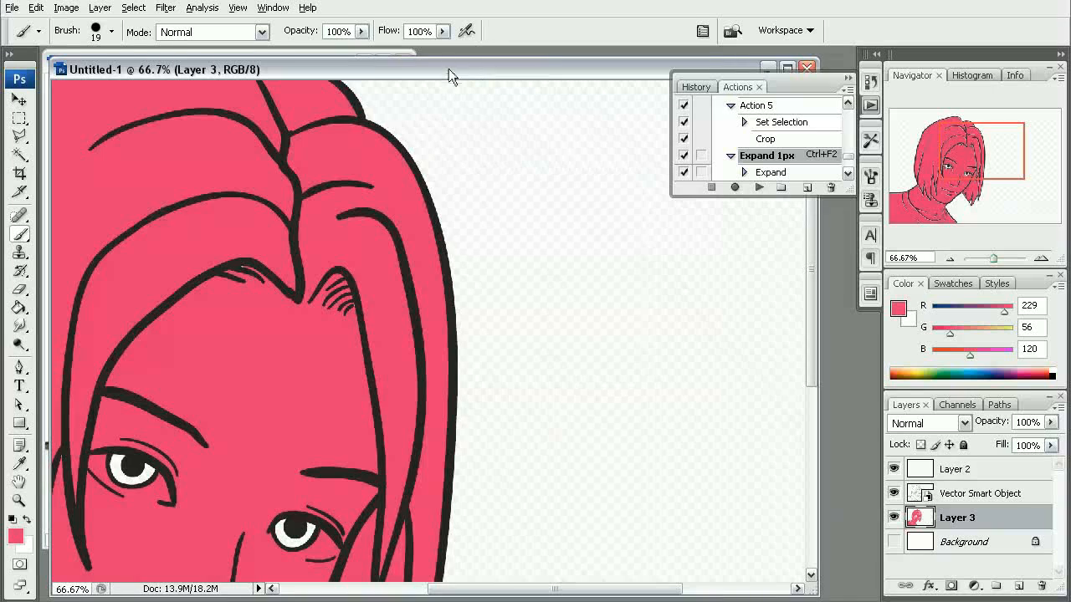
drag(448, 69, 498, 154)
double_click(329, 62)
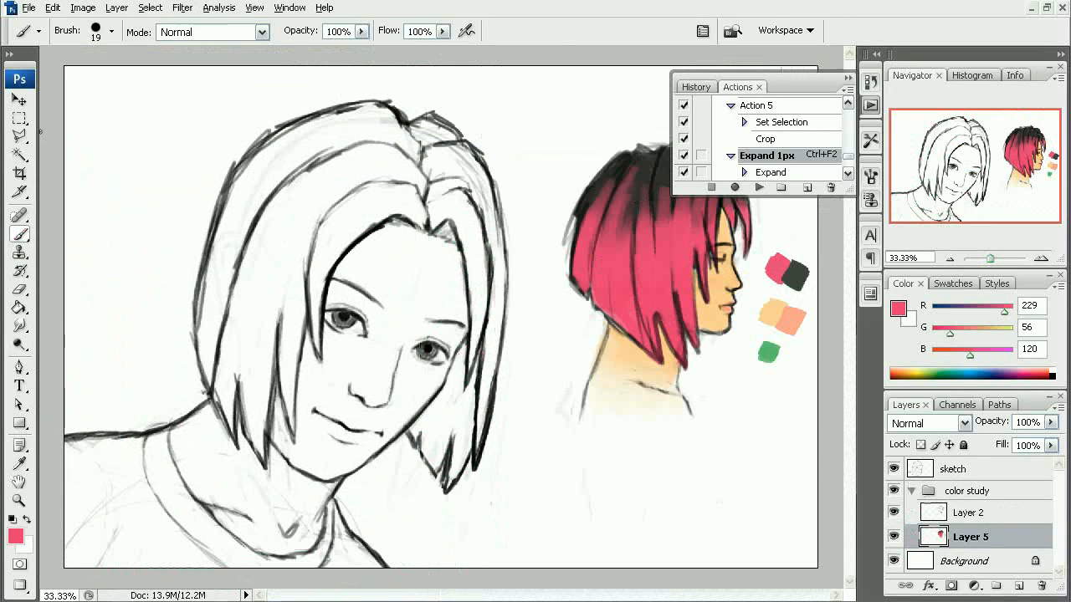
- Bring the color study artwork into the line-art document as a new layer, place it beside the portrait and collapse the Actions palette
key(m)
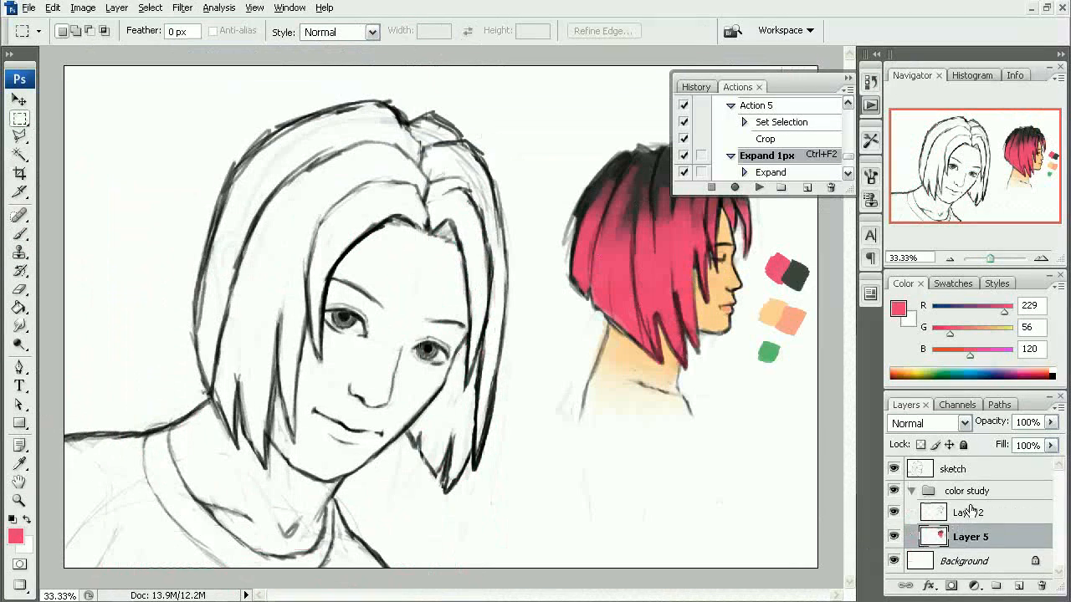
click(970, 491)
click(969, 512)
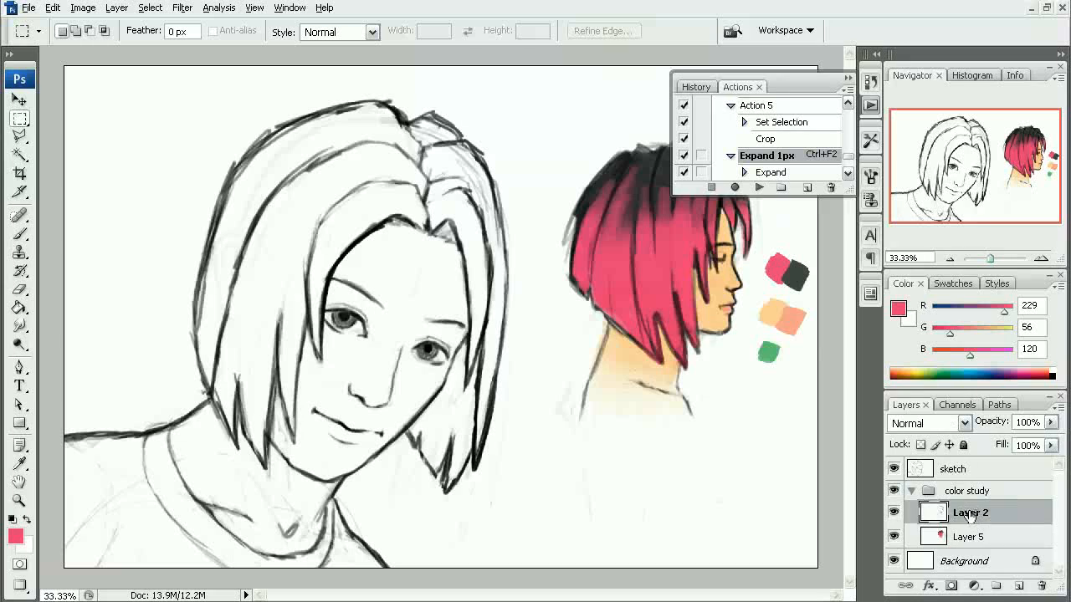
key(Delete)
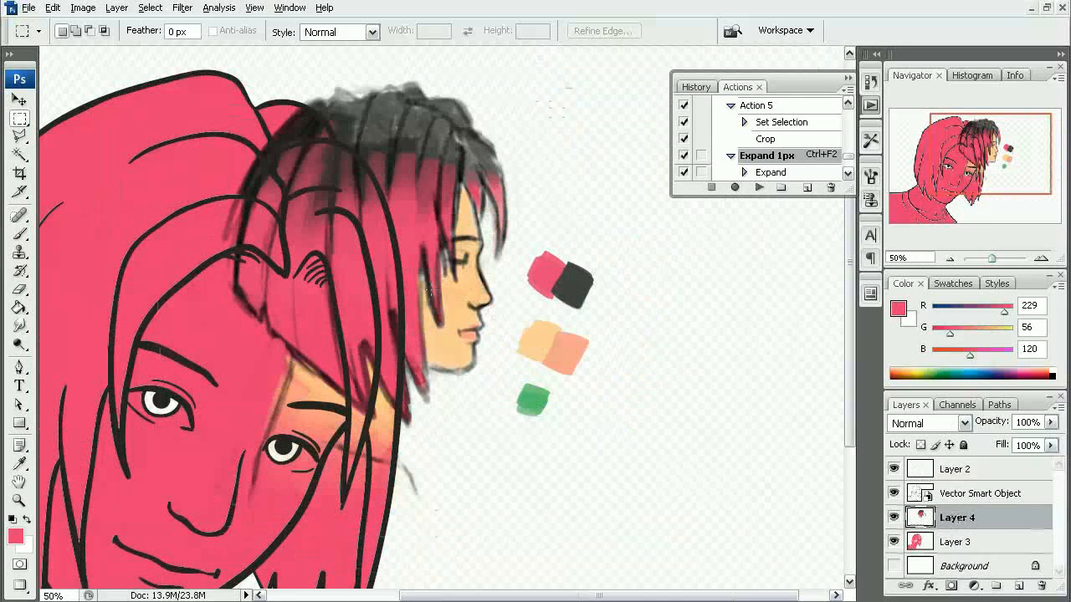
drag(581, 237, 672, 228)
drag(469, 320, 476, 425)
key(ctrl+minus)
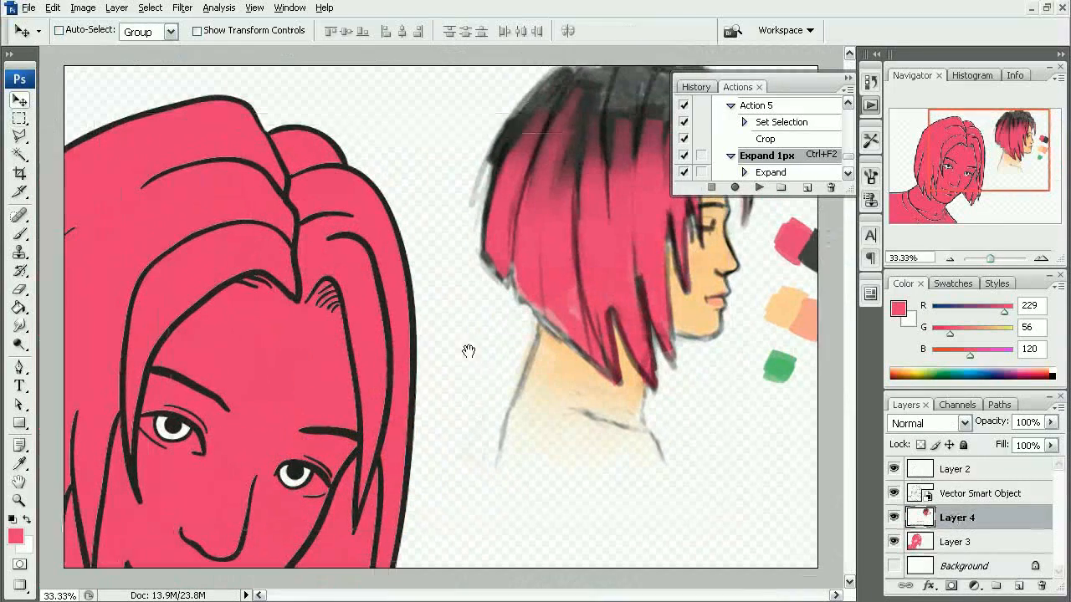
click(846, 78)
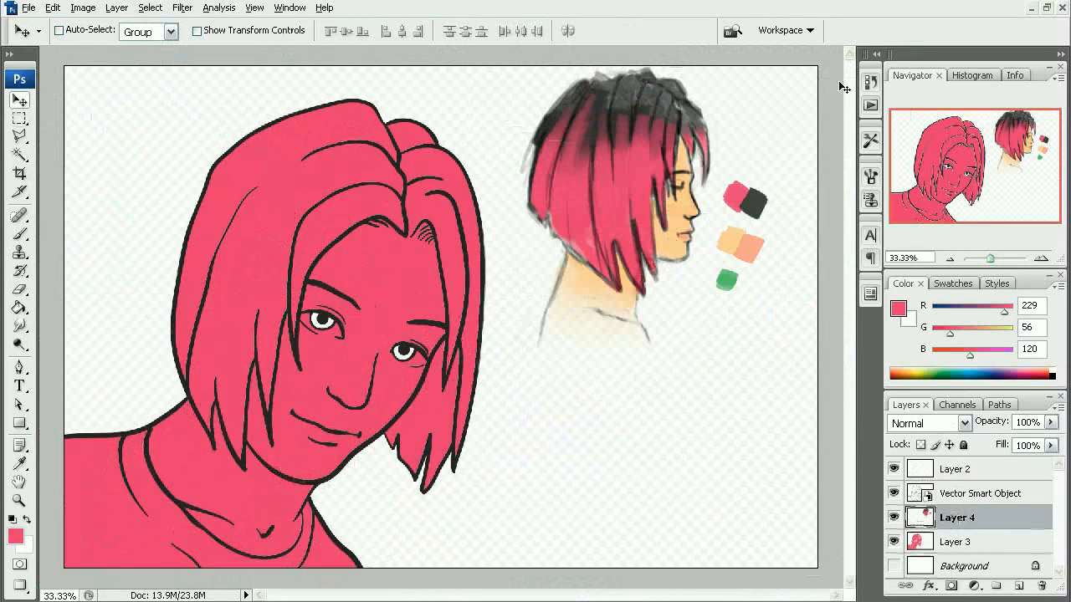
- Sample the light peach skin swatch of the color study as the foreground color for the Brush
key(g)
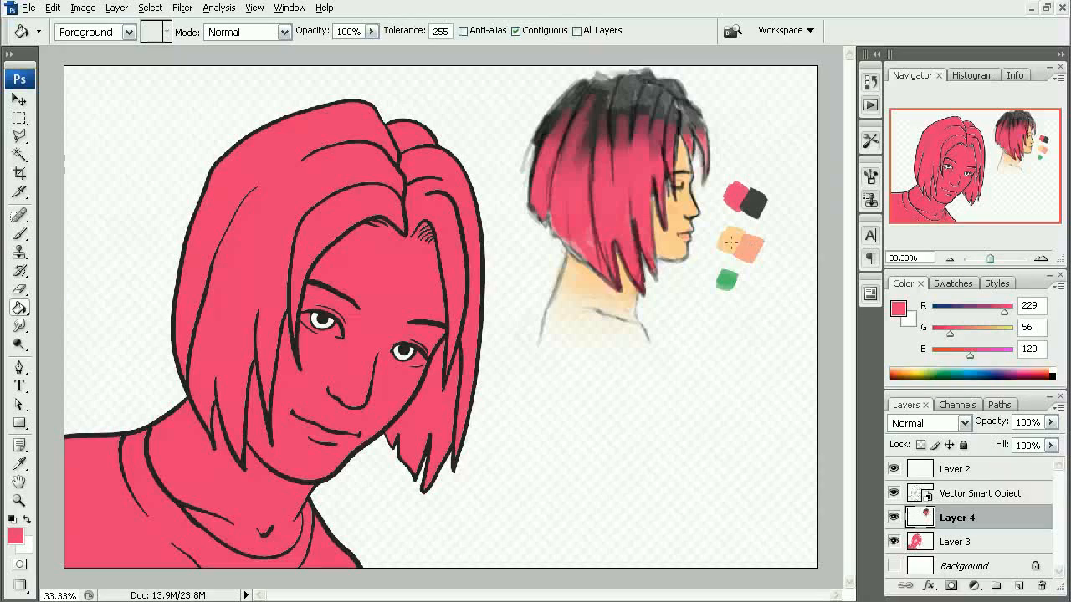
drag(366, 197, 451, 311)
key(b)
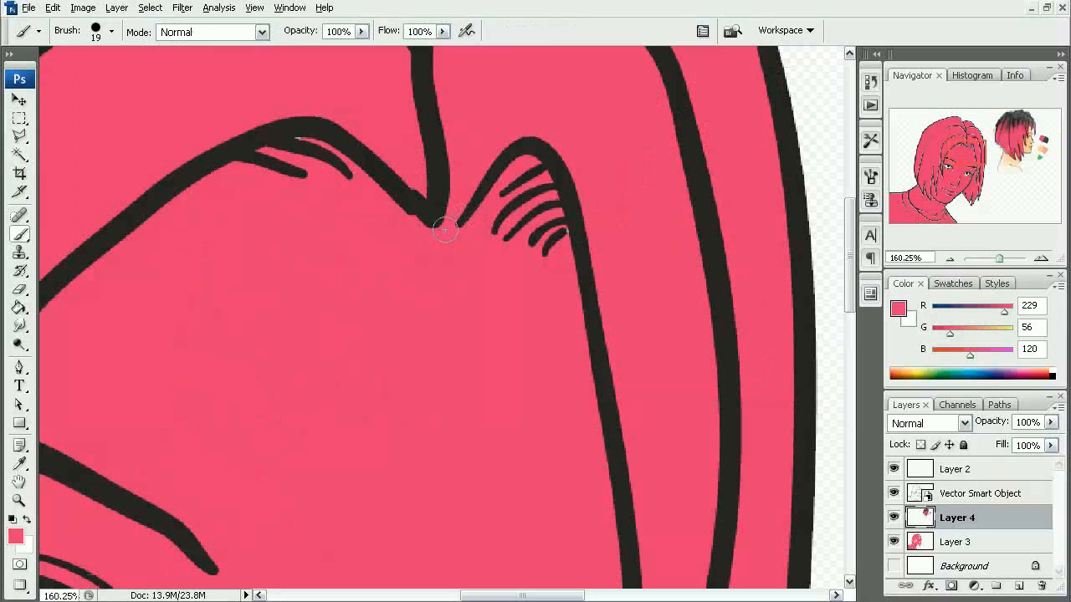
alt+click(544, 296)
alt+click(553, 289)
click(552, 289)
key(alt+space)
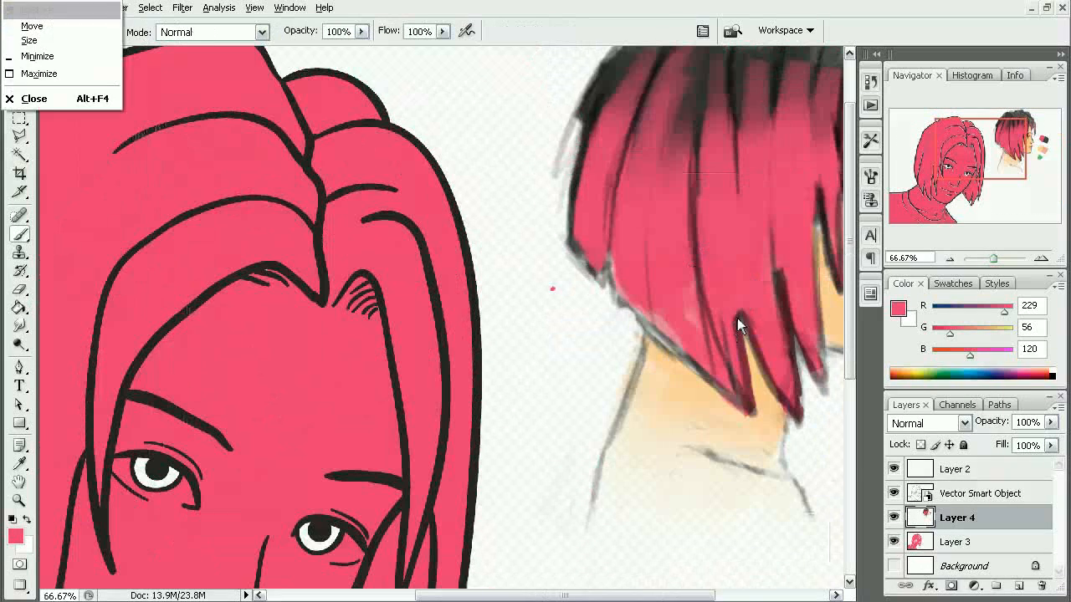
drag(739, 318, 493, 351)
alt+click(667, 350)
- Paint a peach boundary on Layer 4 along the open hairline beneath the hatching strokes on the forehead
drag(191, 316, 554, 353)
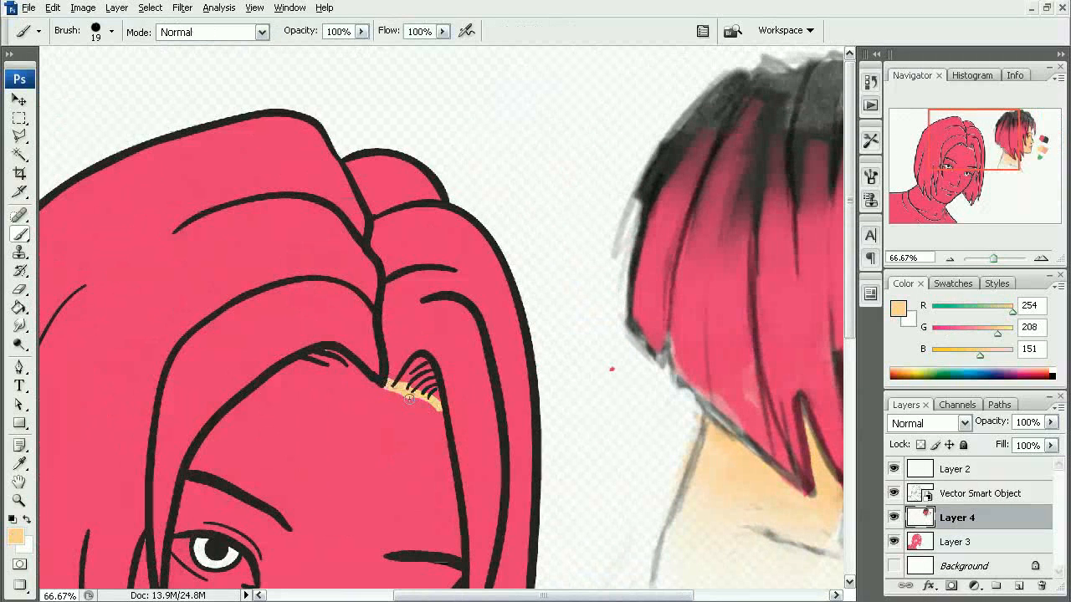
drag(438, 422, 410, 396)
drag(415, 400, 432, 402)
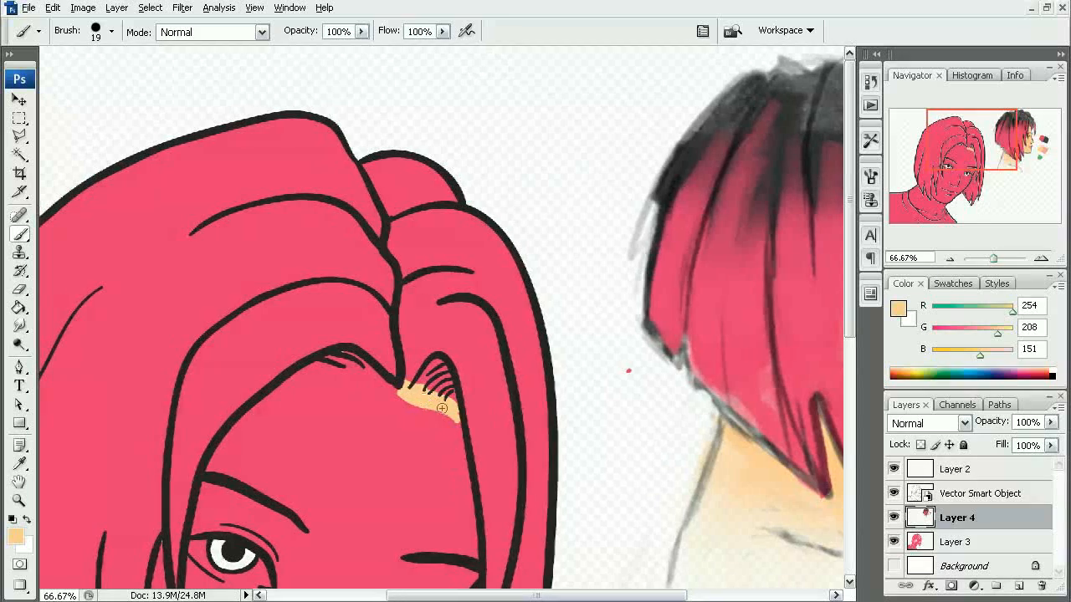
- Try to fill the face with peach on Layer 4 using the Paint Bucket without a selection, and undo it
key(g)
click(404, 449)
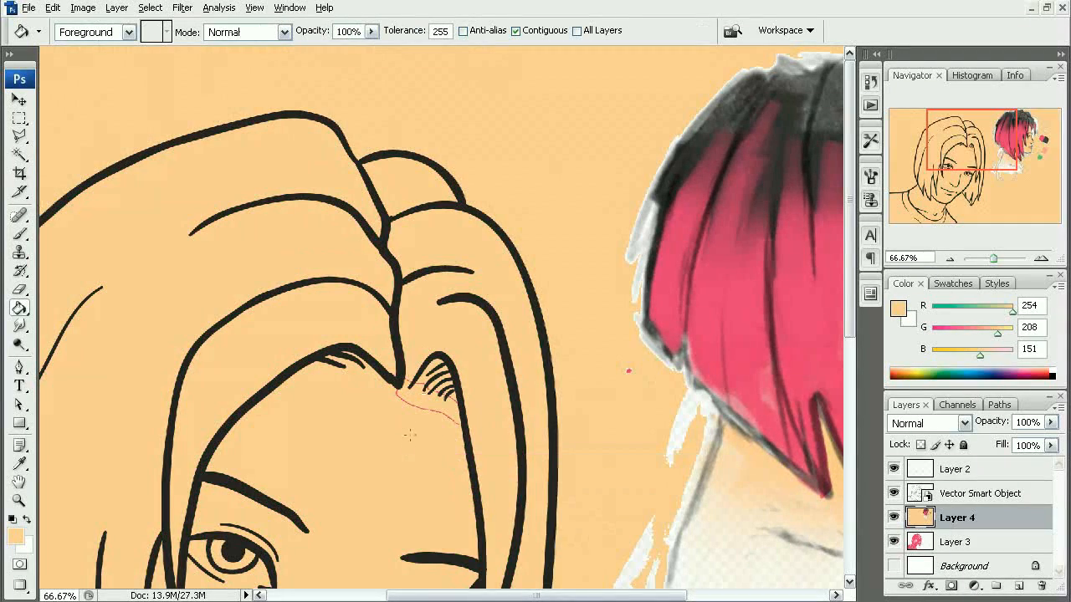
key(ctrl+z)
- Select the face area with the Magic Wand, fill it with peach on Layer 4 and clear the selection
drag(418, 432, 459, 358)
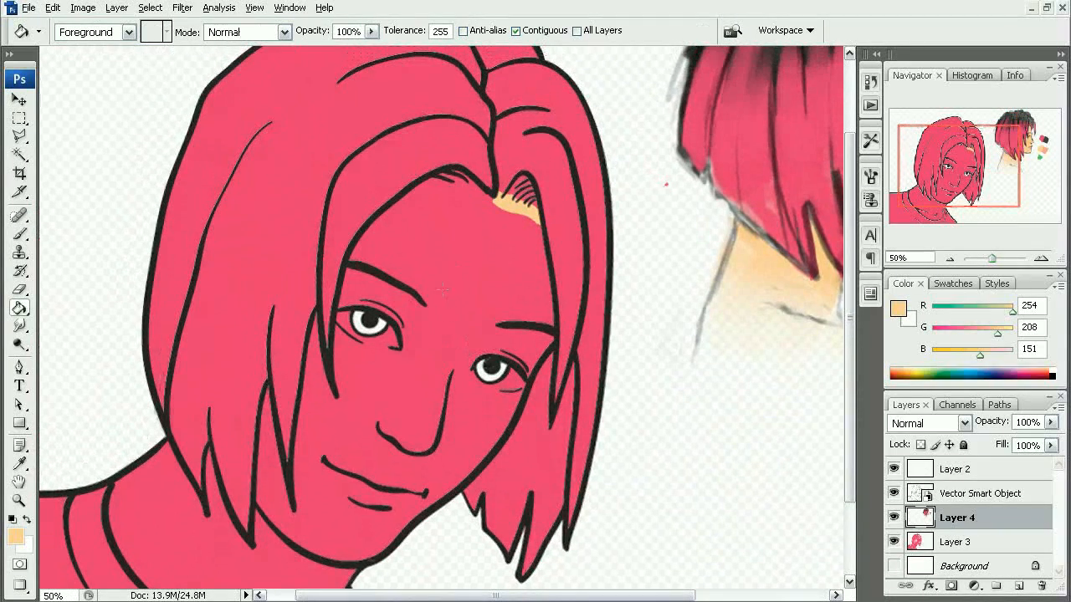
key(w)
click(459, 277)
key(g)
click(474, 257)
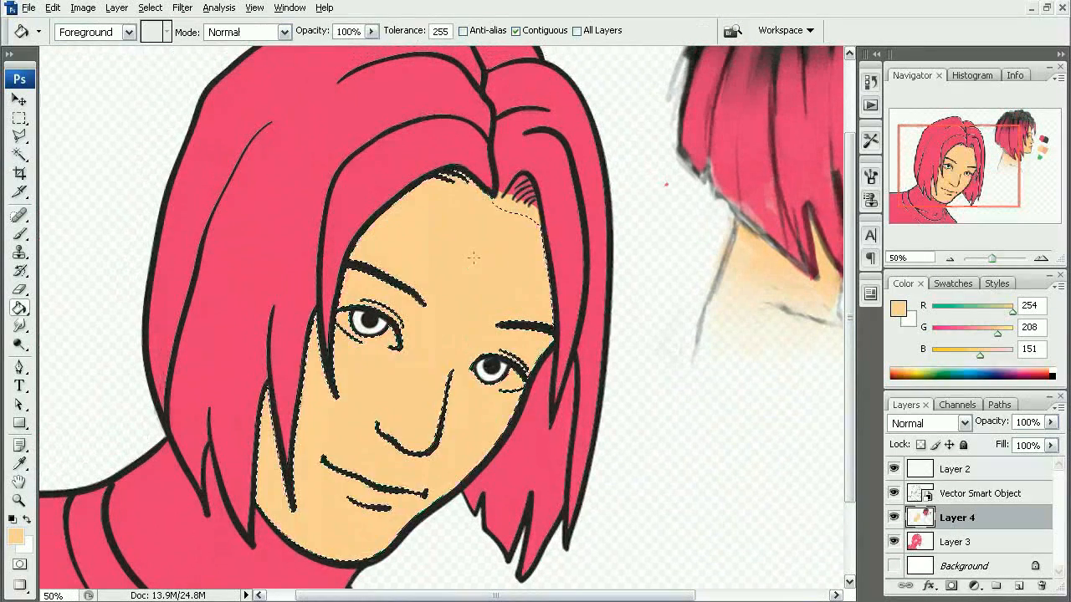
key(m)
key(ctrl+d)
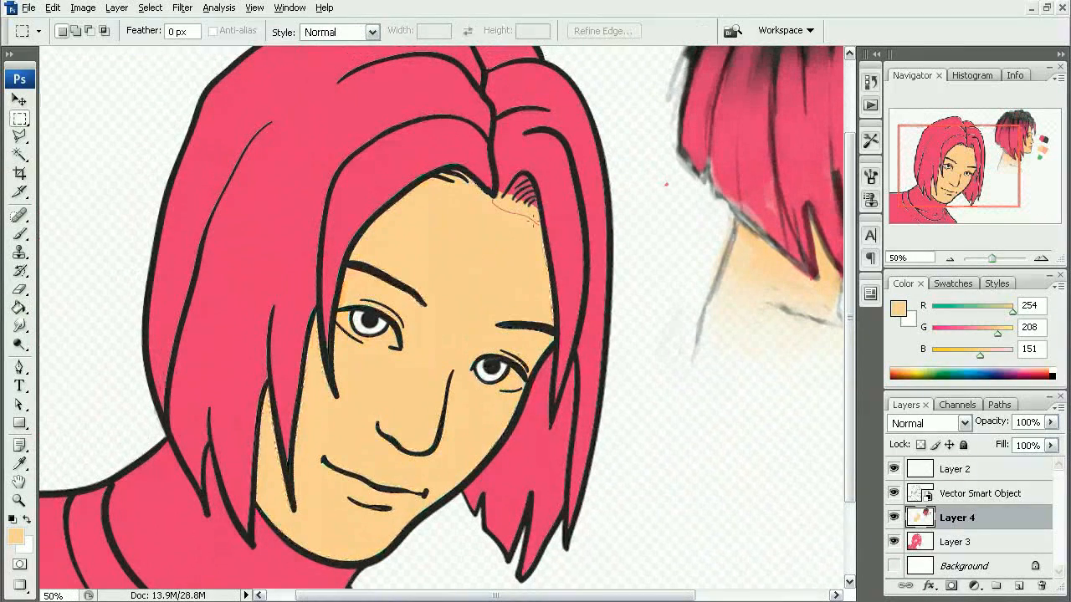
- Brush peach over the thin pink line left between the face fill and the painted forehead hairline
drag(541, 260, 543, 269)
key(b)
mouse_move(378, 242)
mouse_down()
mouse_move(391, 287)
mouse_move(416, 284)
mouse_move(568, 353)
mouse_move(612, 368)
mouse_up()
alt+click(483, 352)
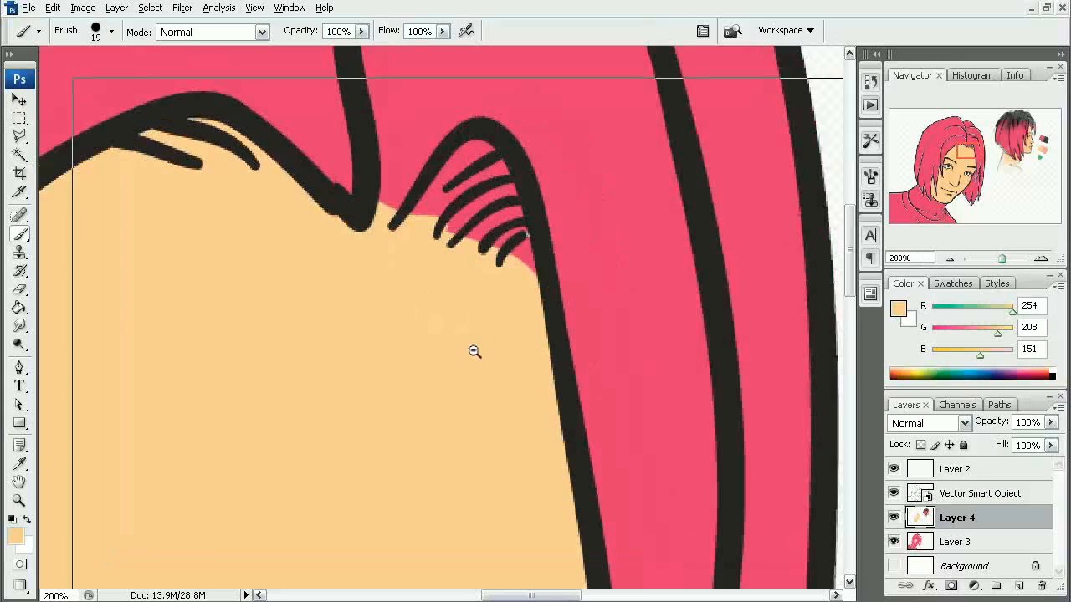
- Select the neck area with the Magic Wand, fill it with peach on Layer 4 and clear the selection
alt+click(471, 351)
alt+click(469, 356)
drag(357, 366, 550, 186)
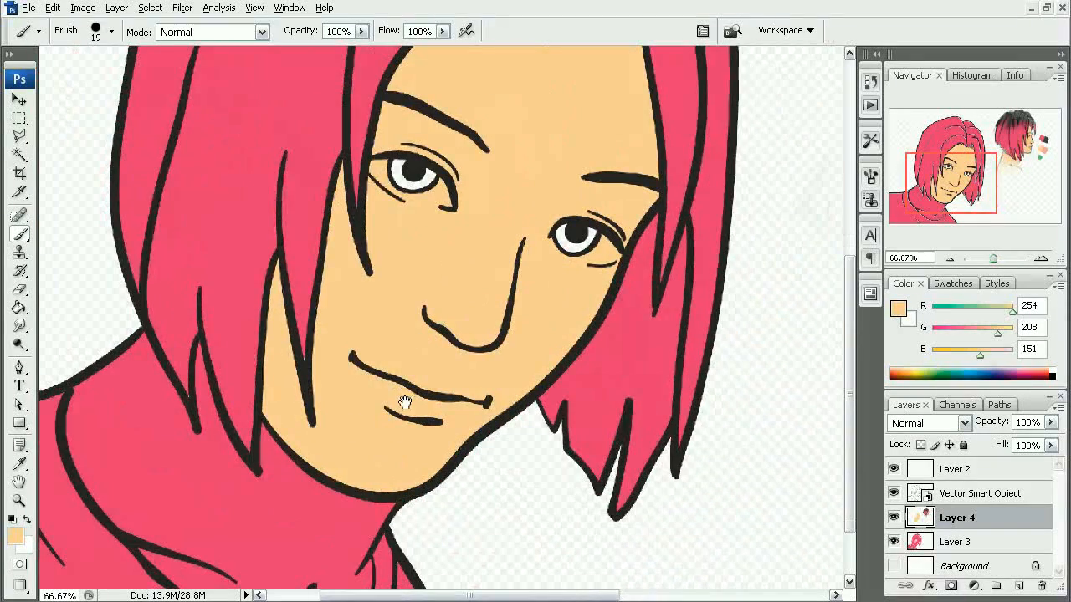
drag(407, 401, 513, 335)
key(w)
click(386, 438)
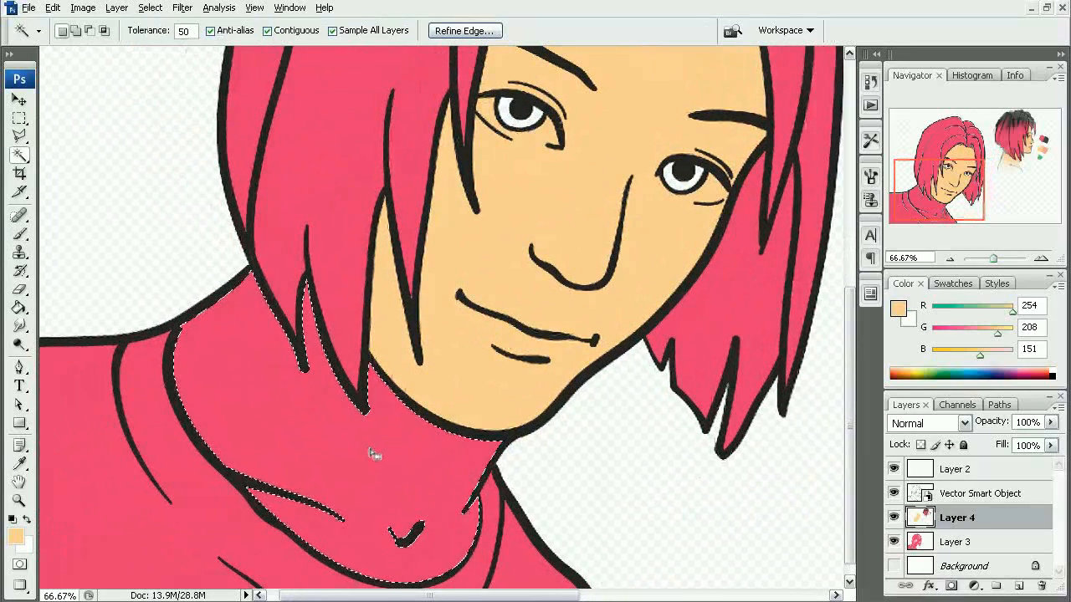
key(g)
click(377, 438)
key(m)
key(ctrl+d)
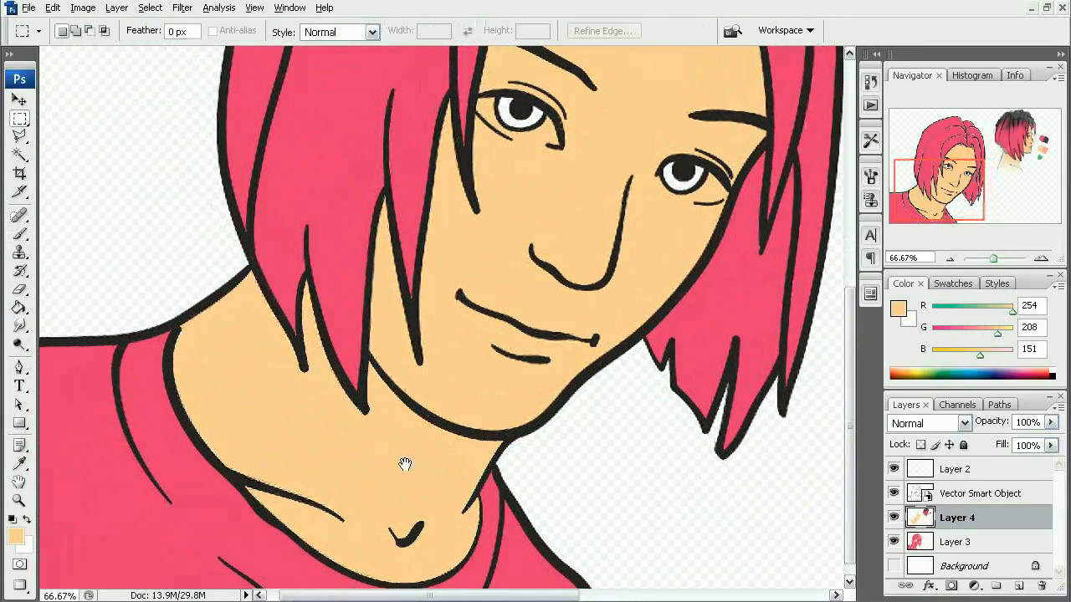
- Sample the dark gray swatch beside the color study as the foreground color
drag(432, 441, 466, 420)
alt+click(440, 442)
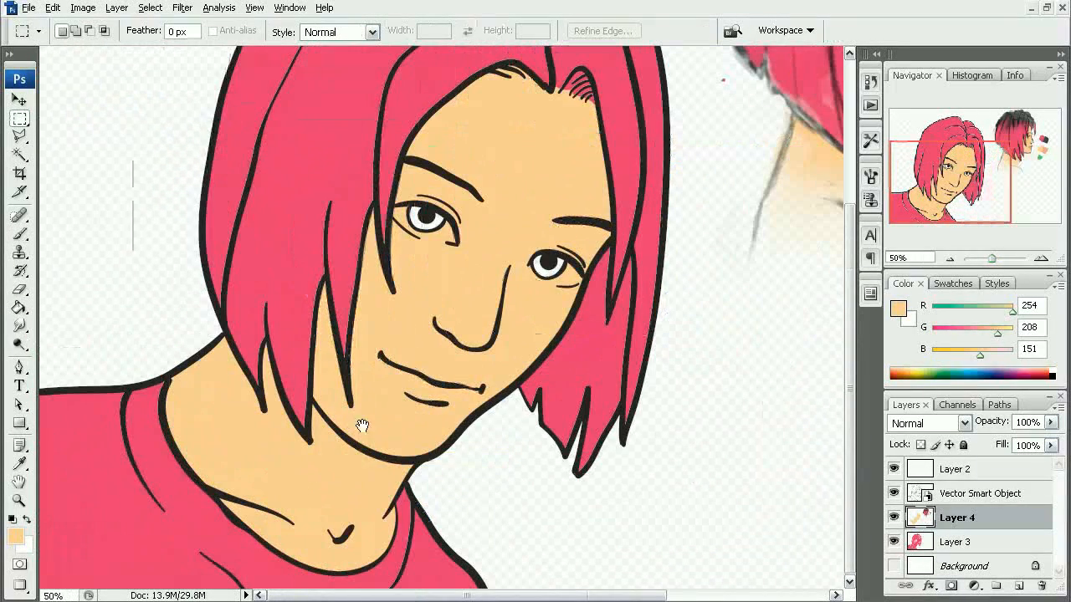
drag(675, 284, 366, 492)
key(b)
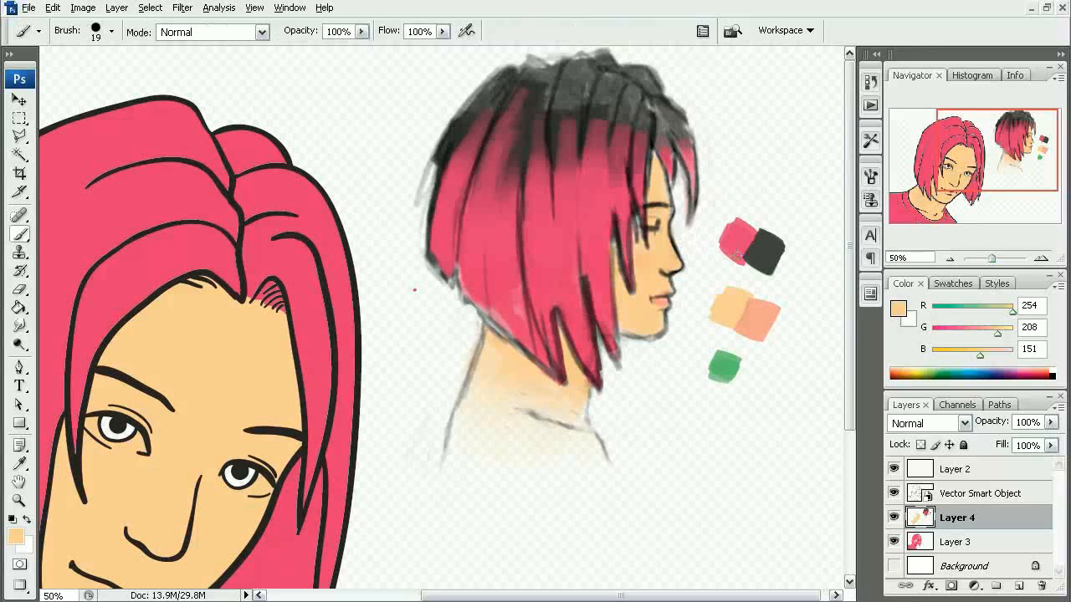
alt+click(760, 254)
drag(333, 414, 641, 204)
- Select the main shirt area with the Magic Wand and fill it with dark gray on Layer 3
key(s)
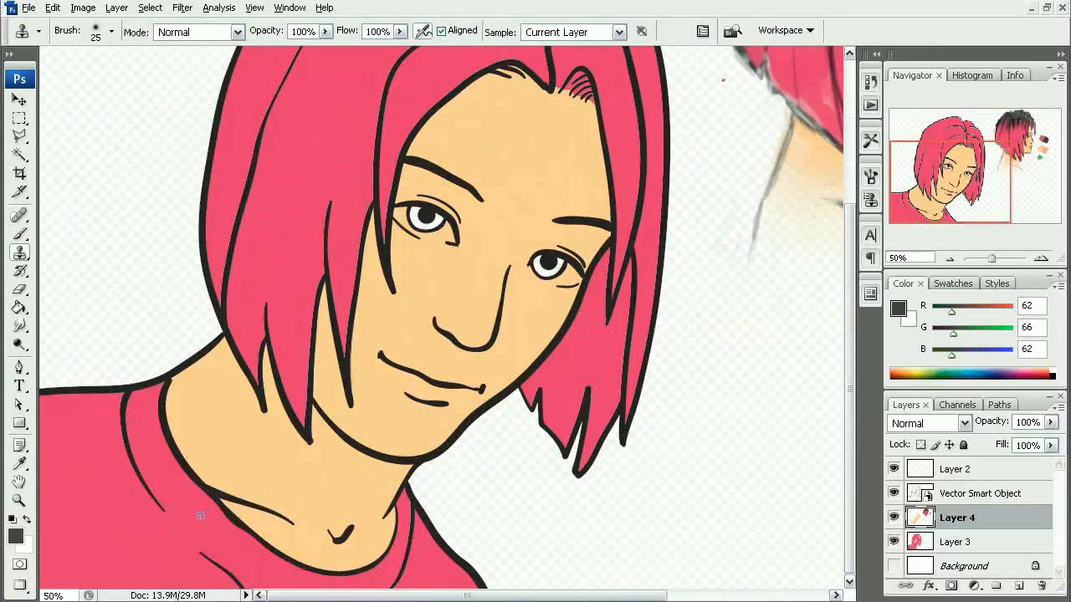
click(201, 514)
click(544, 309)
click(985, 544)
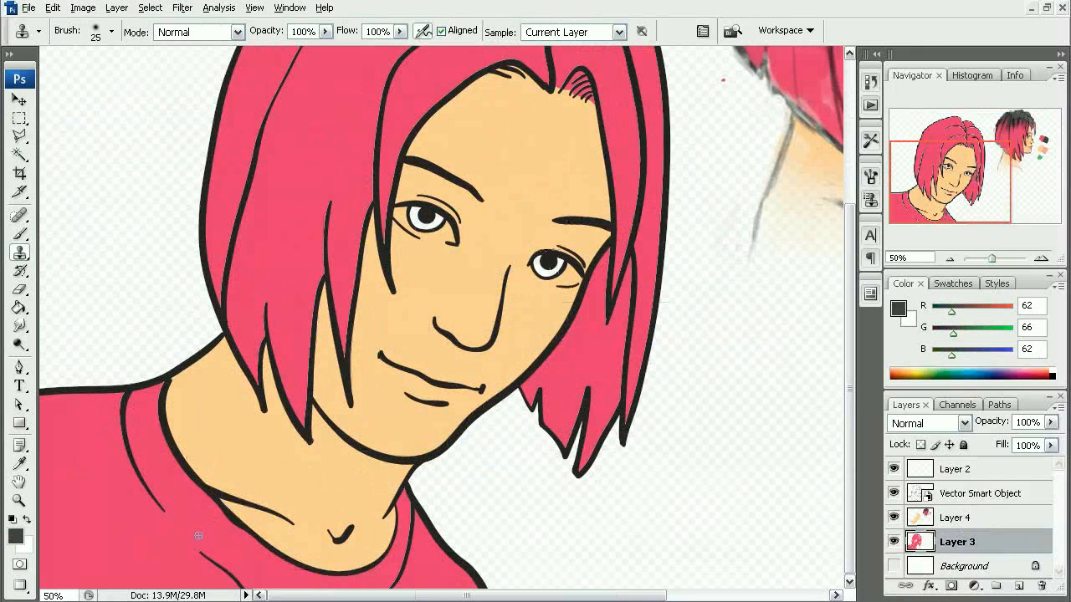
key(w)
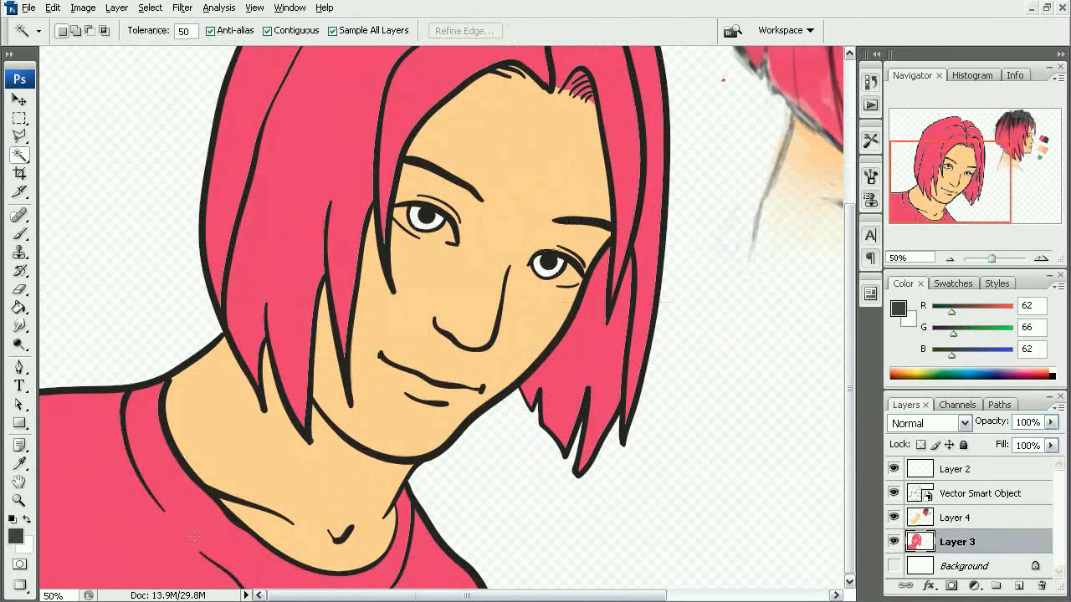
click(197, 536)
key(g)
click(201, 529)
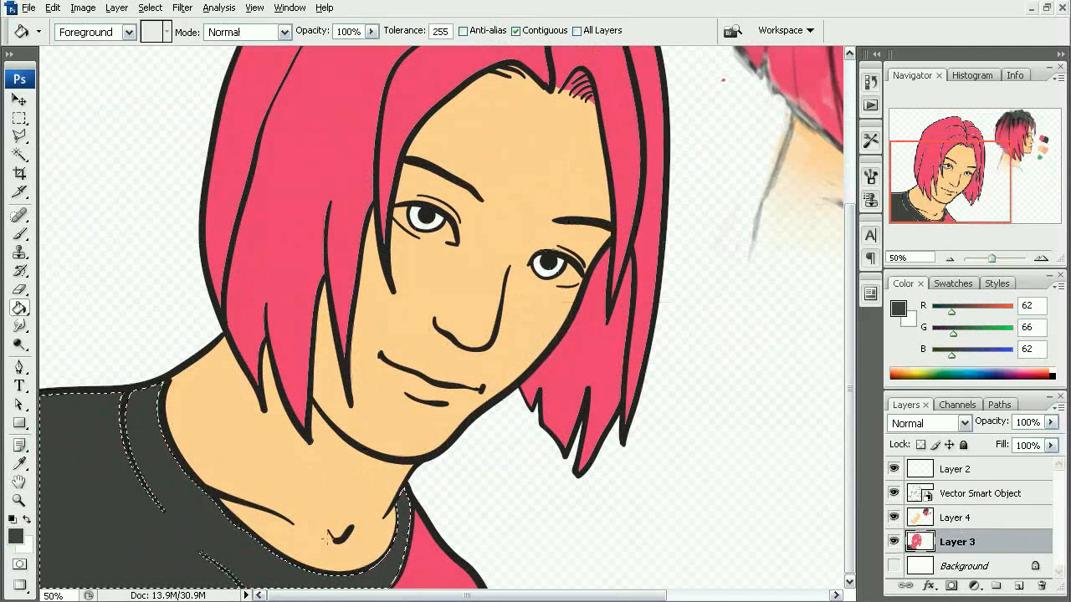
- Select the remaining pink shirt piece beside the collar and fill it with the same dark gray
key(w)
click(428, 568)
key(g)
click(428, 569)
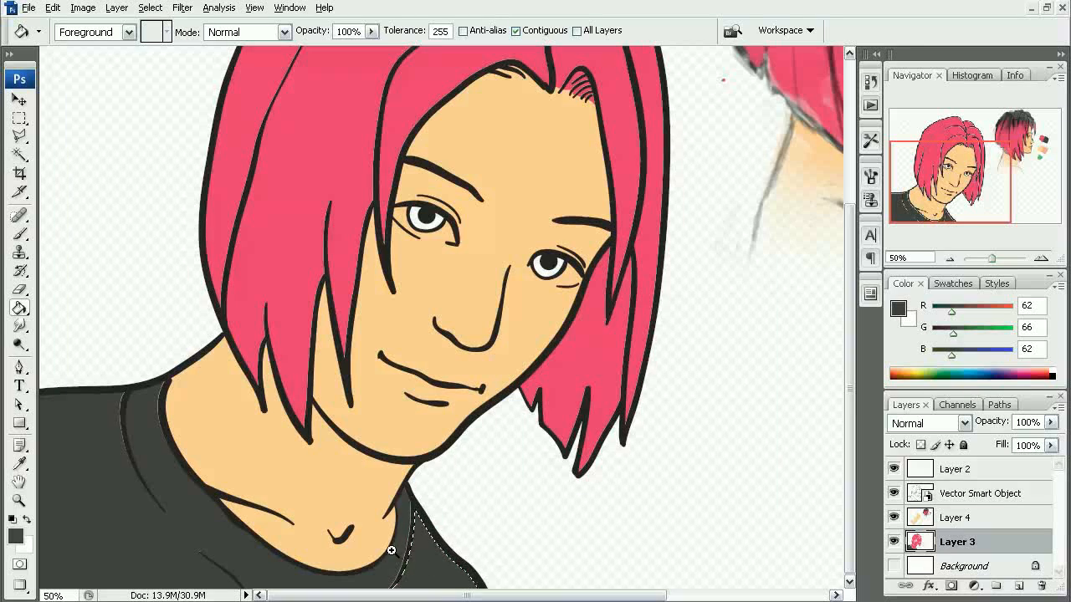
- Examine the edges of the dark gray shirt fill along the collar outlines up close for gaps
drag(390, 552, 425, 583)
alt+click(387, 377)
alt+click(388, 377)
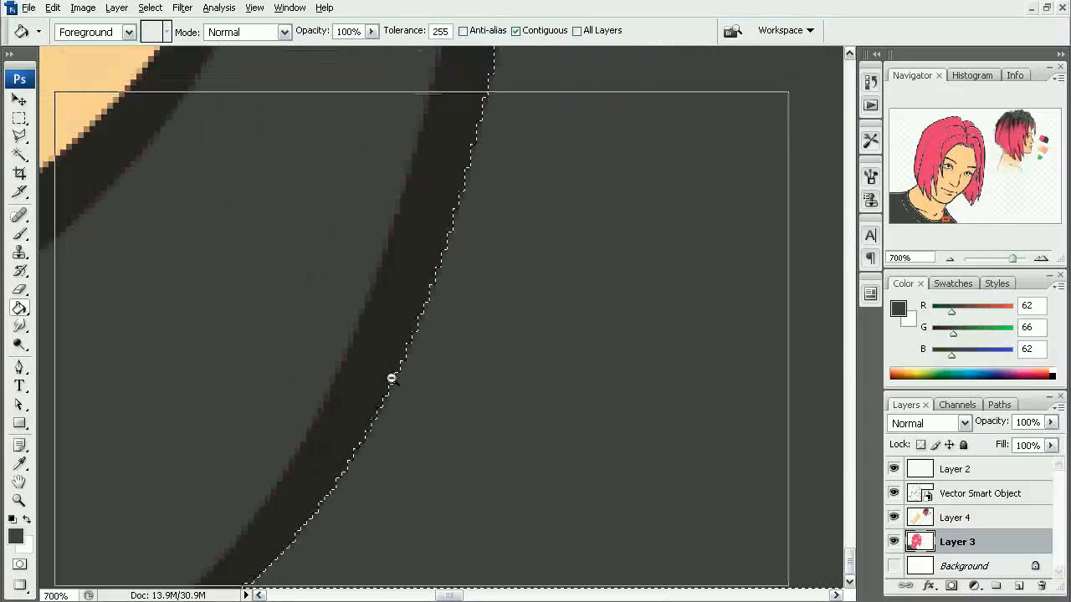
alt+click(388, 378)
alt+click(389, 379)
alt+click(393, 381)
alt+click(396, 384)
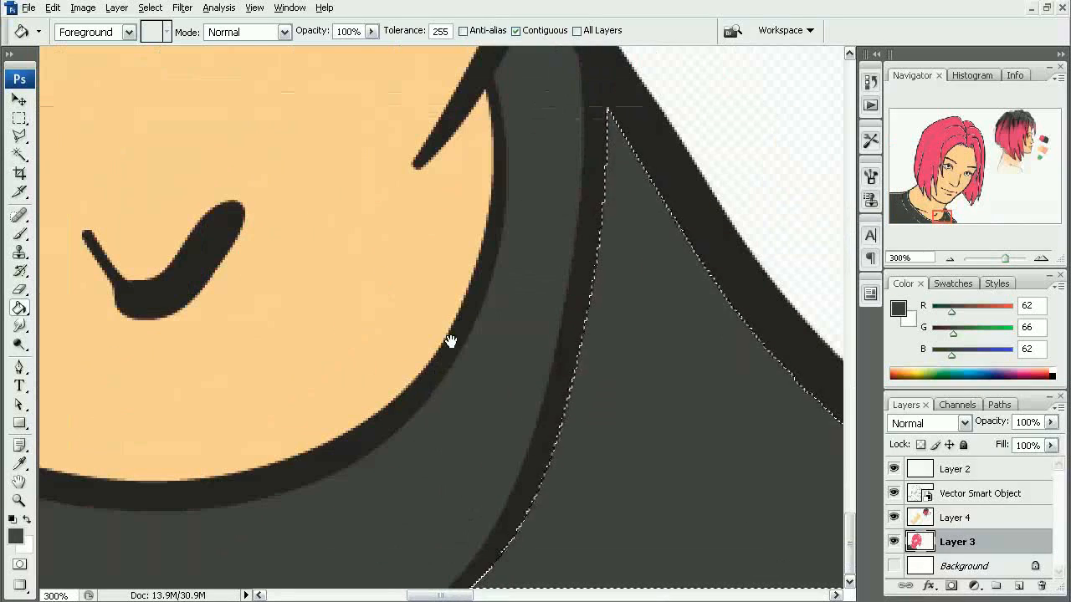
drag(449, 342, 375, 511)
drag(470, 304, 509, 384)
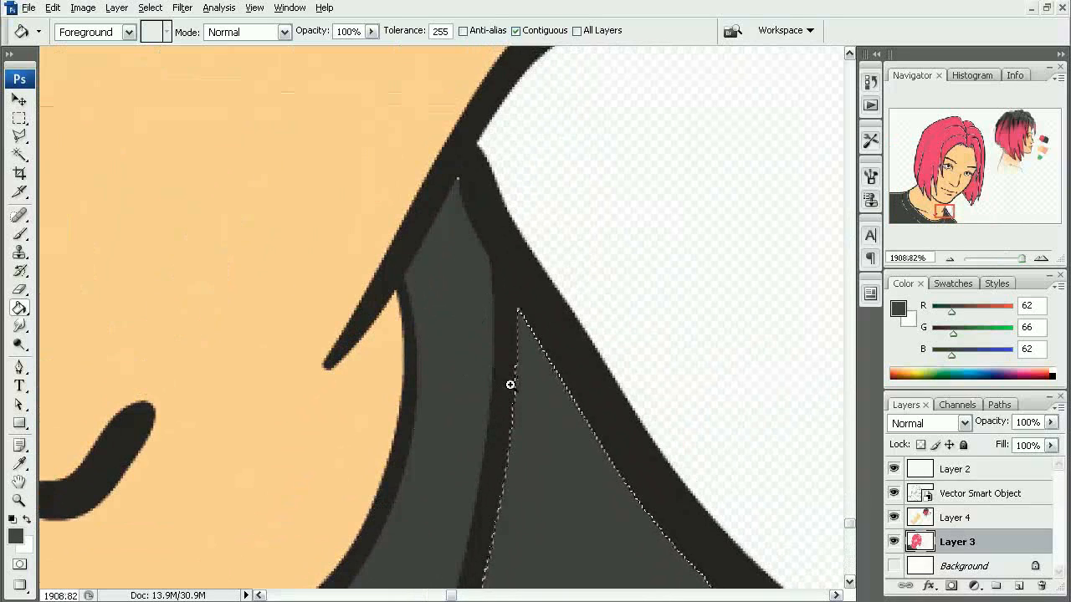
alt+click(476, 313)
alt+click(474, 315)
alt+click(470, 316)
alt+click(468, 322)
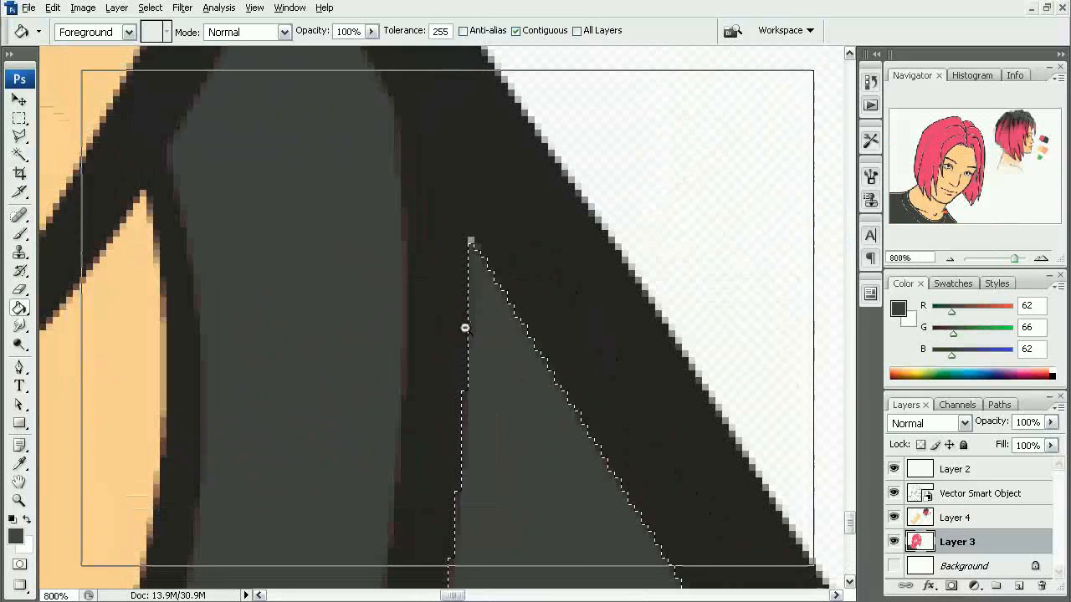
alt+click(459, 330)
alt+click(455, 336)
alt+click(448, 342)
drag(405, 349, 459, 552)
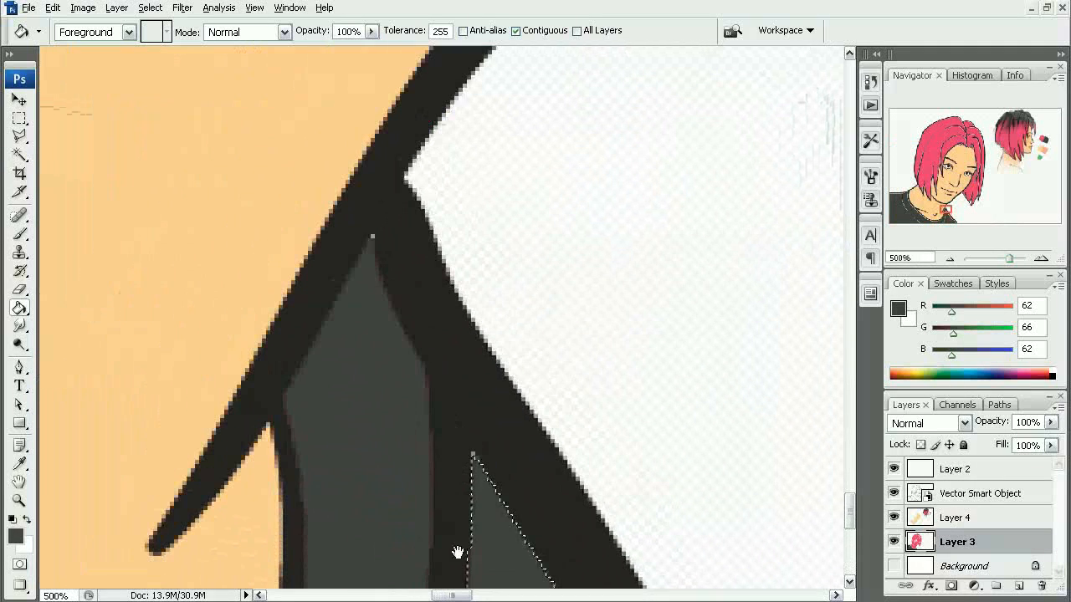
alt+click(440, 444)
drag(426, 361, 452, 432)
alt+click(452, 432)
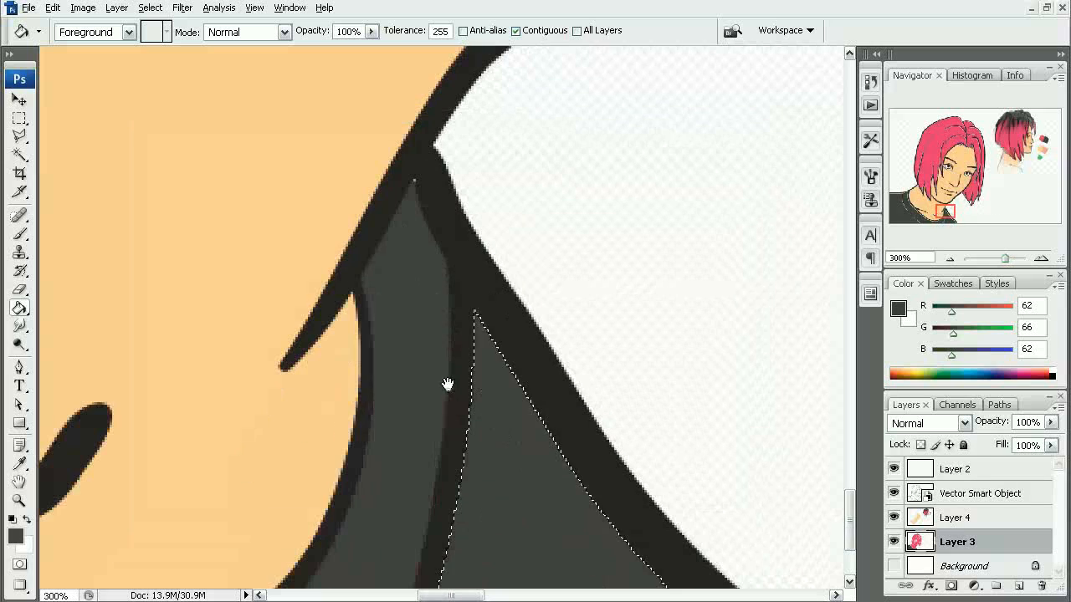
- Clear the selection and brush dark gray over the gaps at the collar's tip and along the neckline outline
key(m)
alt+click(454, 380)
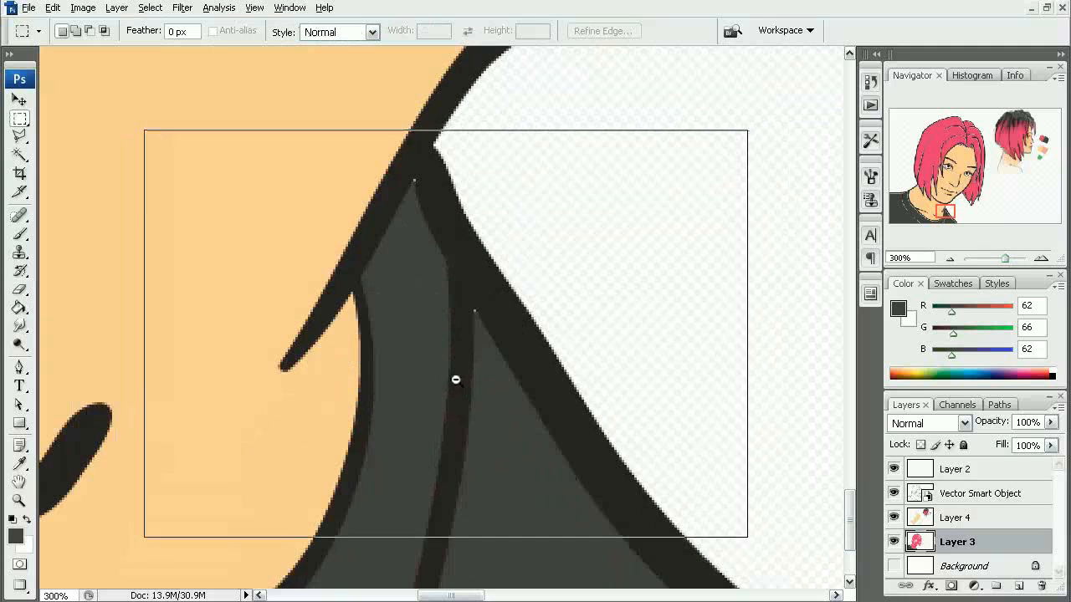
key(b)
drag(406, 204, 411, 179)
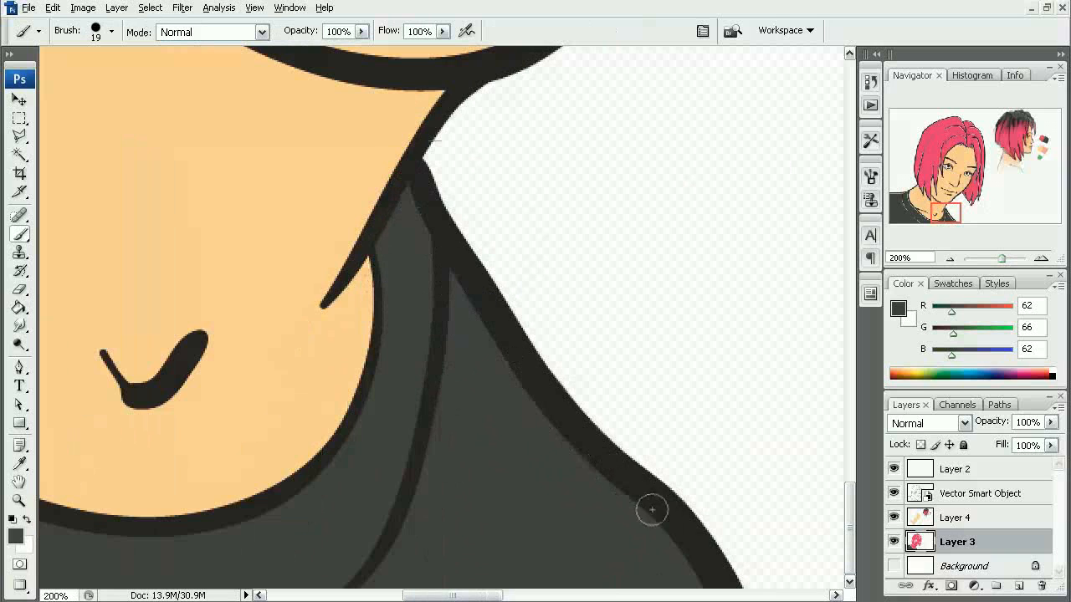
drag(389, 401, 487, 393)
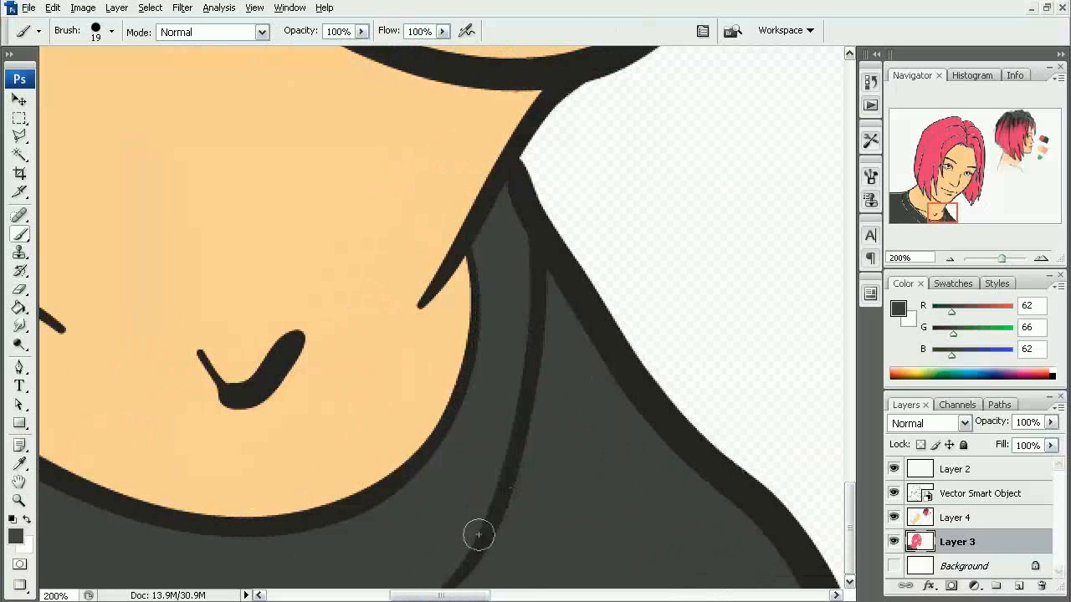
drag(392, 479, 616, 493)
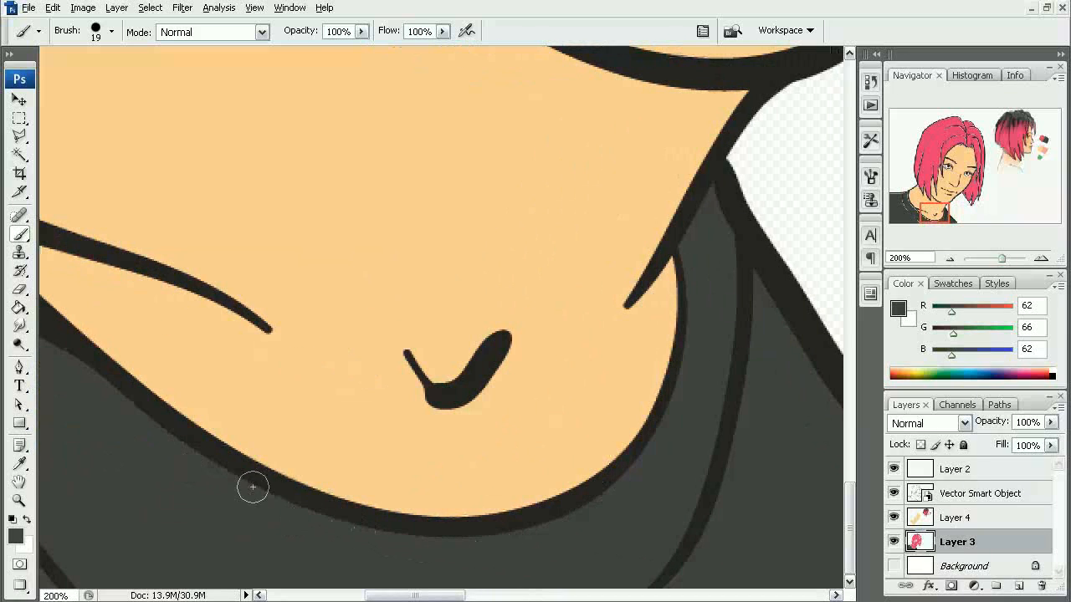
drag(148, 441, 413, 497)
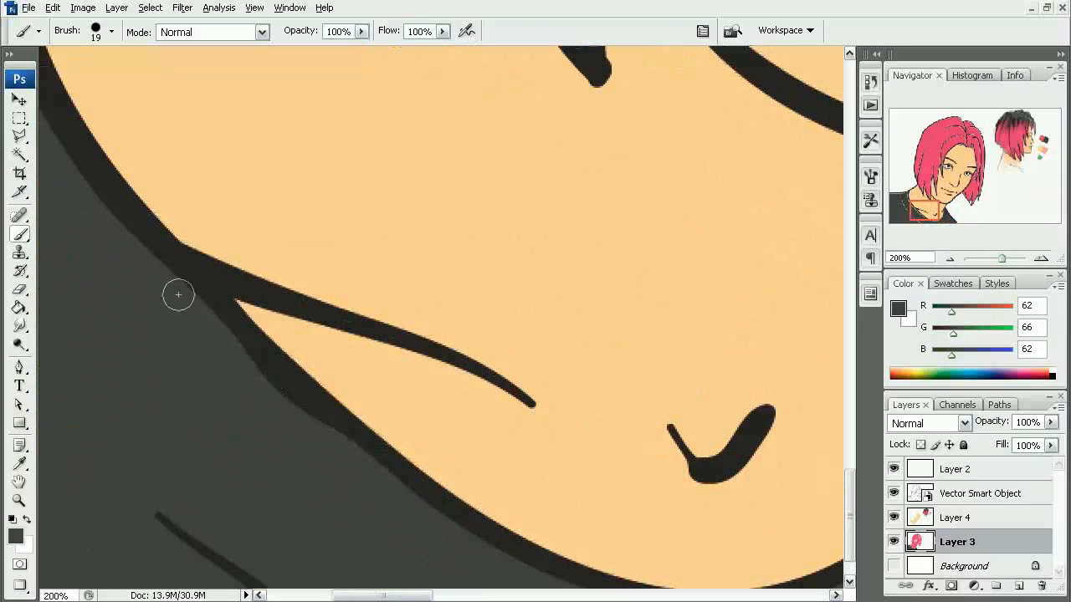
drag(137, 291, 418, 568)
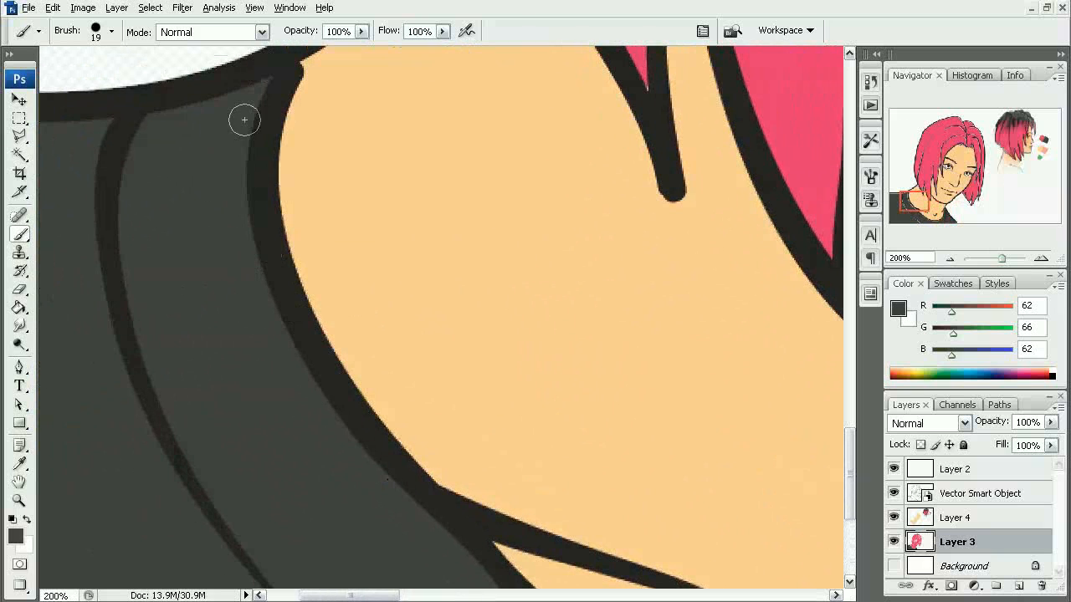
- Touch up the collar's upper corner and the nearby collar lines with dark gray, undoing one misplaced stroke
drag(164, 118, 114, 248)
key(ctrl+z)
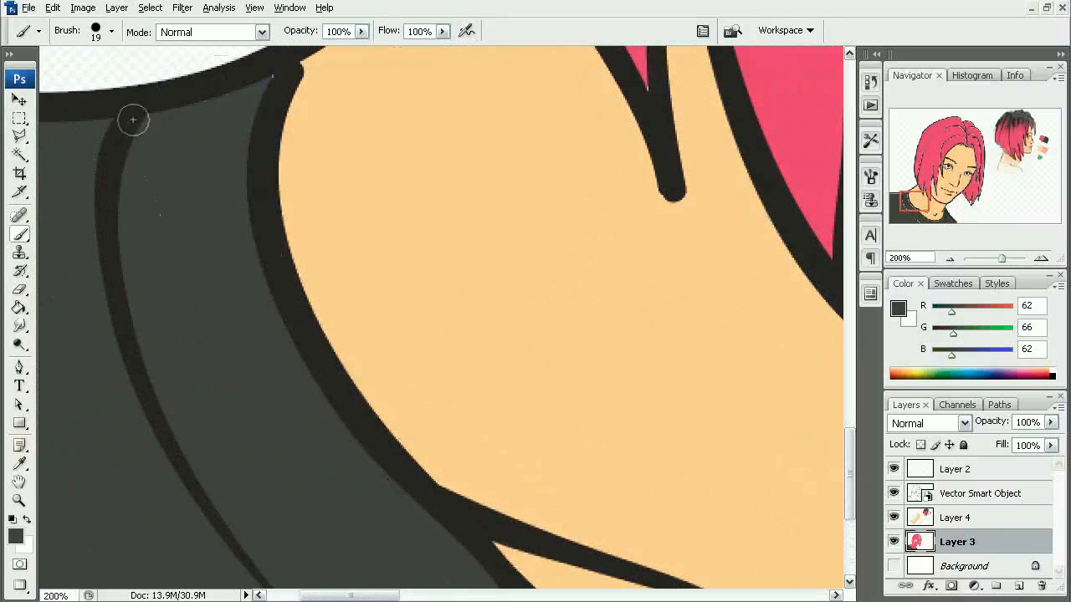
drag(263, 89, 280, 72)
drag(196, 351, 178, 198)
drag(206, 246, 241, 477)
drag(310, 444, 172, 215)
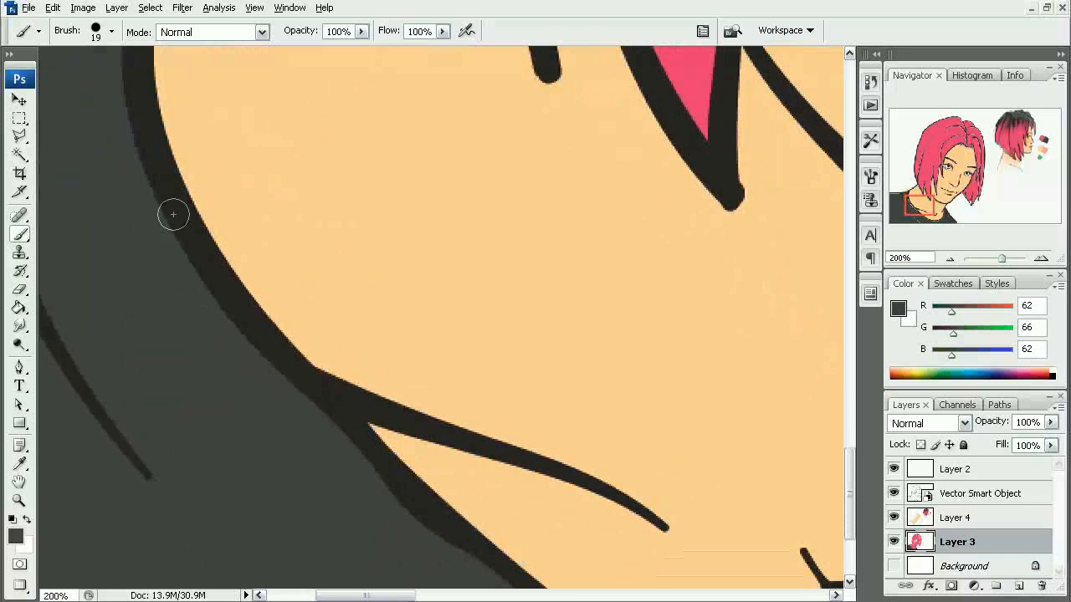
drag(371, 494, 241, 306)
drag(260, 450, 221, 409)
- Review the flat colors across the whole portrait and compare them with the color study
alt+click(360, 388)
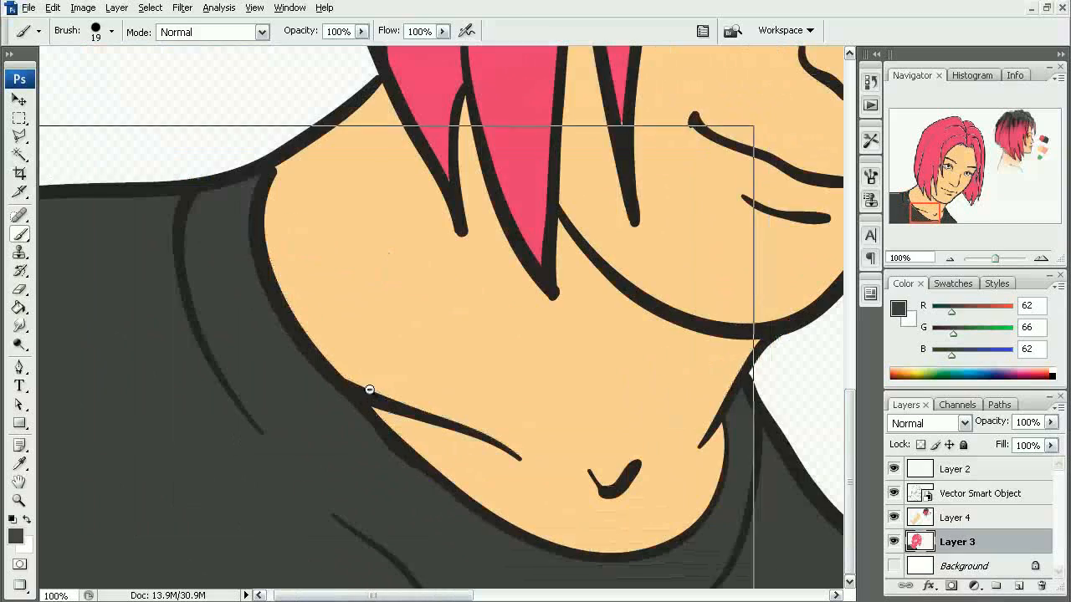
alt+click(368, 394)
alt+click(365, 400)
alt+click(375, 393)
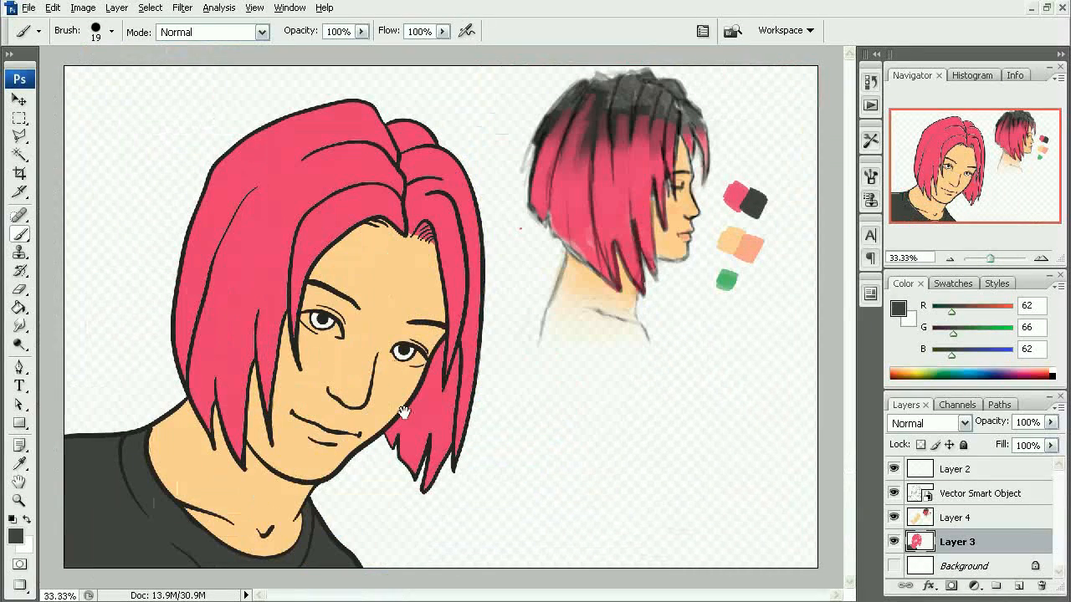
click(391, 385)
drag(390, 375, 430, 516)
mouse_move(469, 318)
mouse_down()
mouse_move(430, 387)
mouse_move(418, 376)
mouse_move(465, 308)
mouse_up()
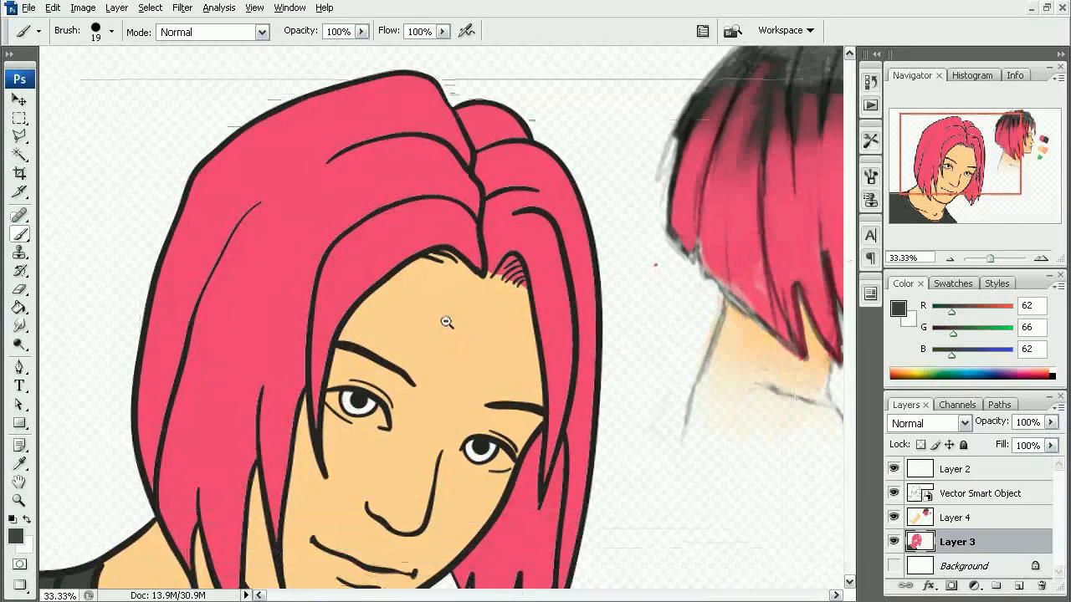
alt+click(444, 314)
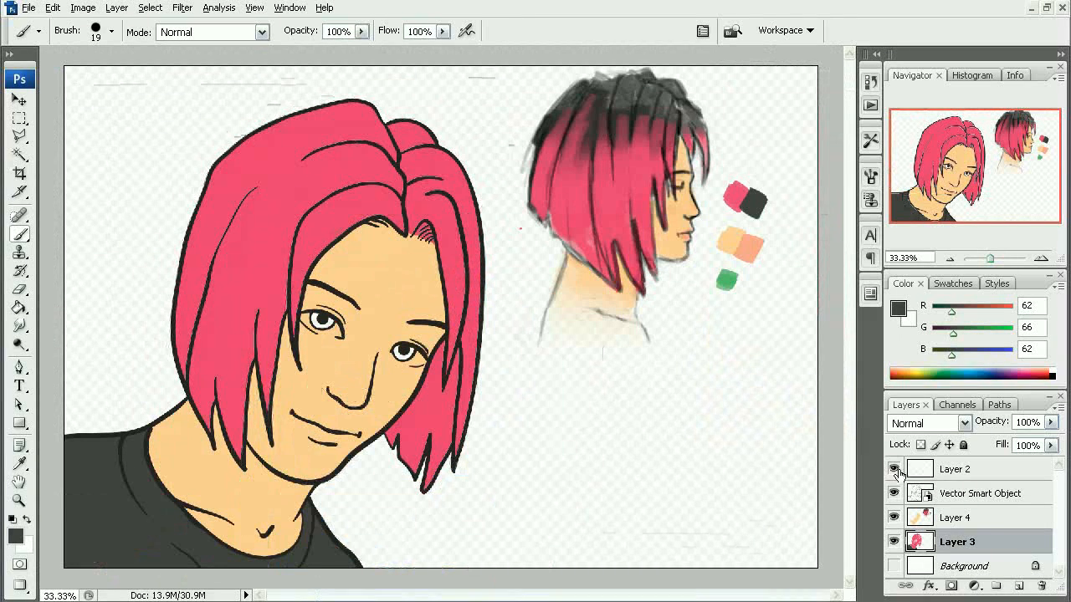
- Select Layer 4 and toggle its visibility to check what it holds above Layer 3
click(975, 520)
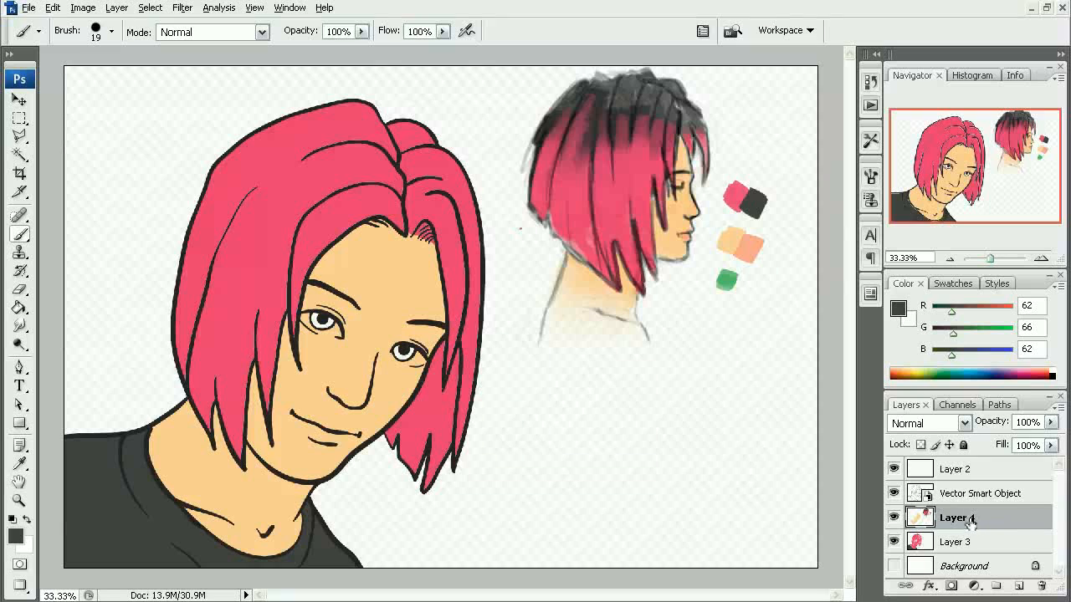
click(893, 518)
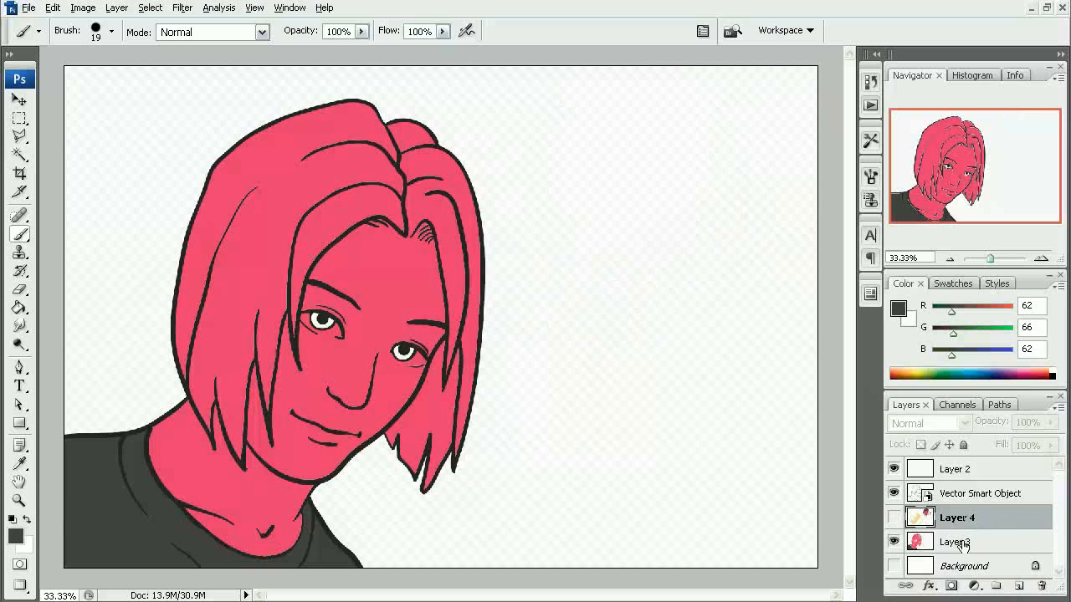
click(893, 517)
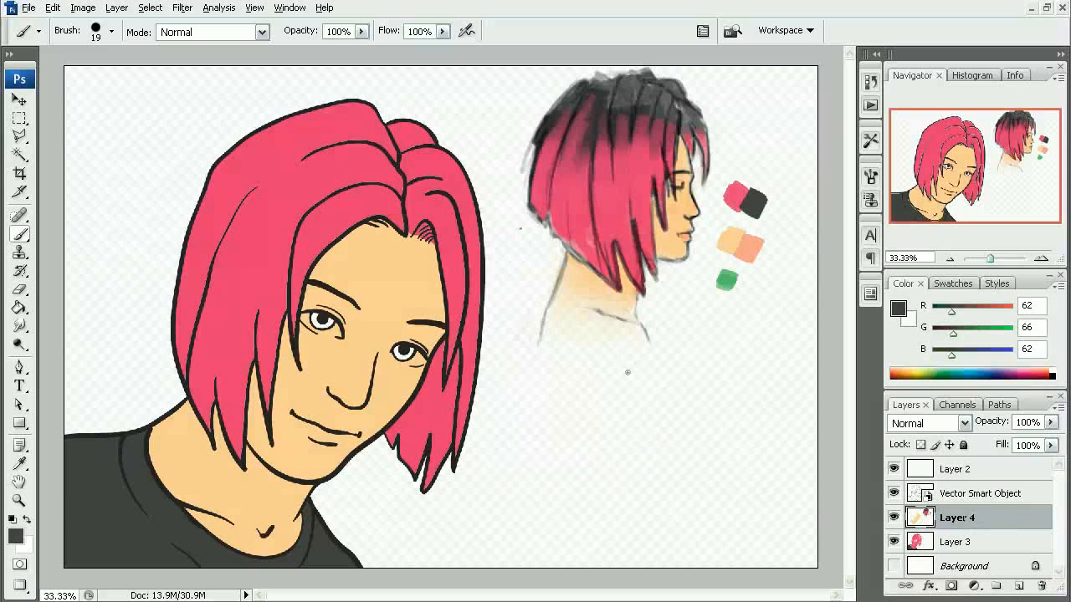
click(893, 518)
click(892, 519)
- Marquee-select the portrait's skin area on Layer 4 and move it to its own layer with Layer via Cut
key(m)
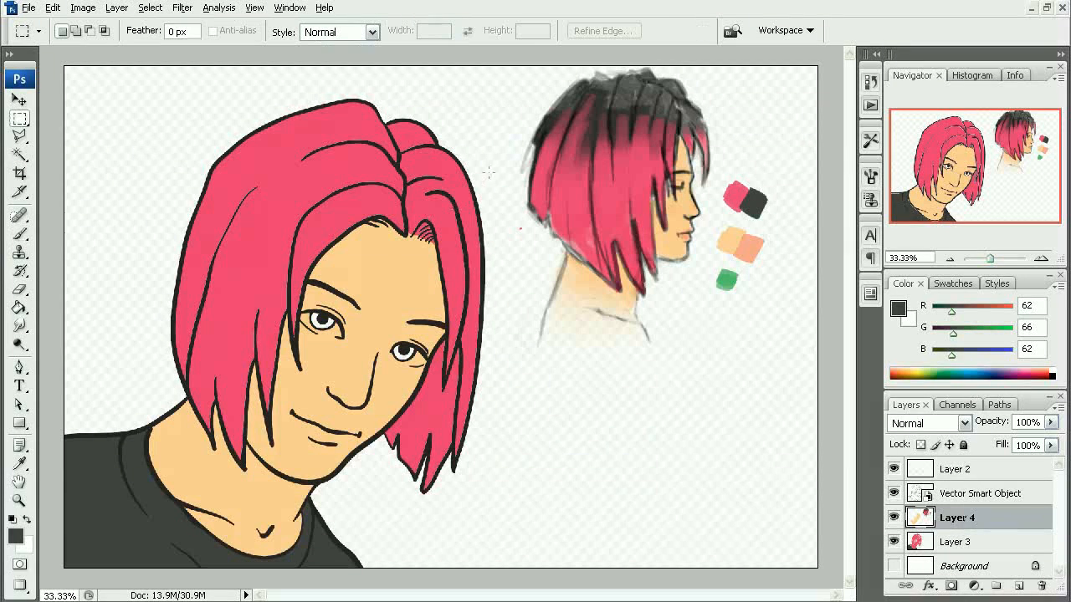
drag(346, 463, 91, 567)
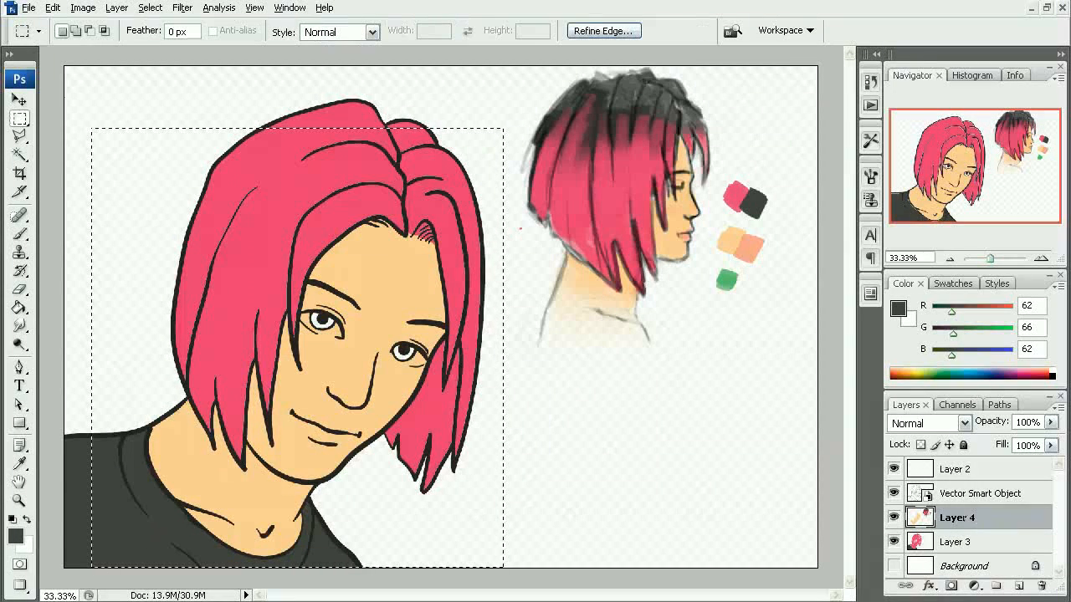
right_click(372, 291)
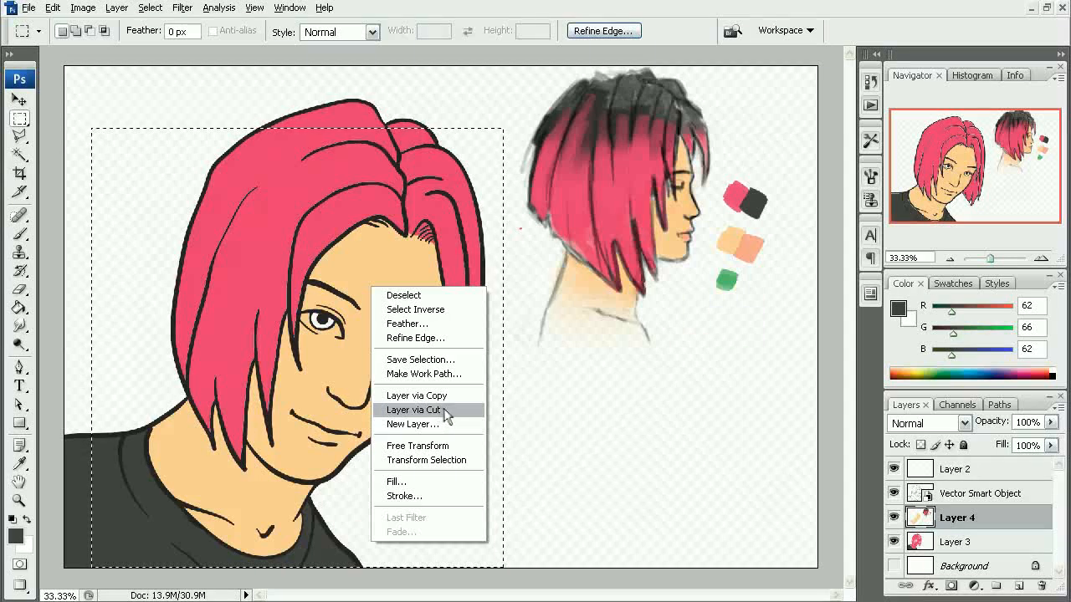
click(445, 415)
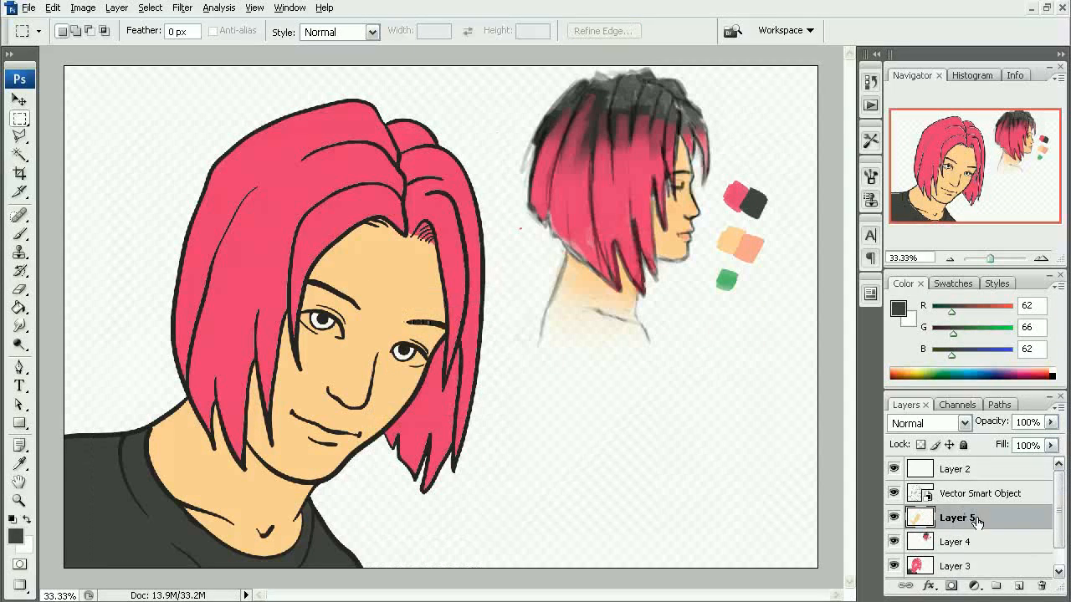
- Move Layer 5 below Layer 4 and merge it down into Layer 3, toggling layer visibility to check the merge
drag(972, 521, 966, 542)
key(ctrl+e)
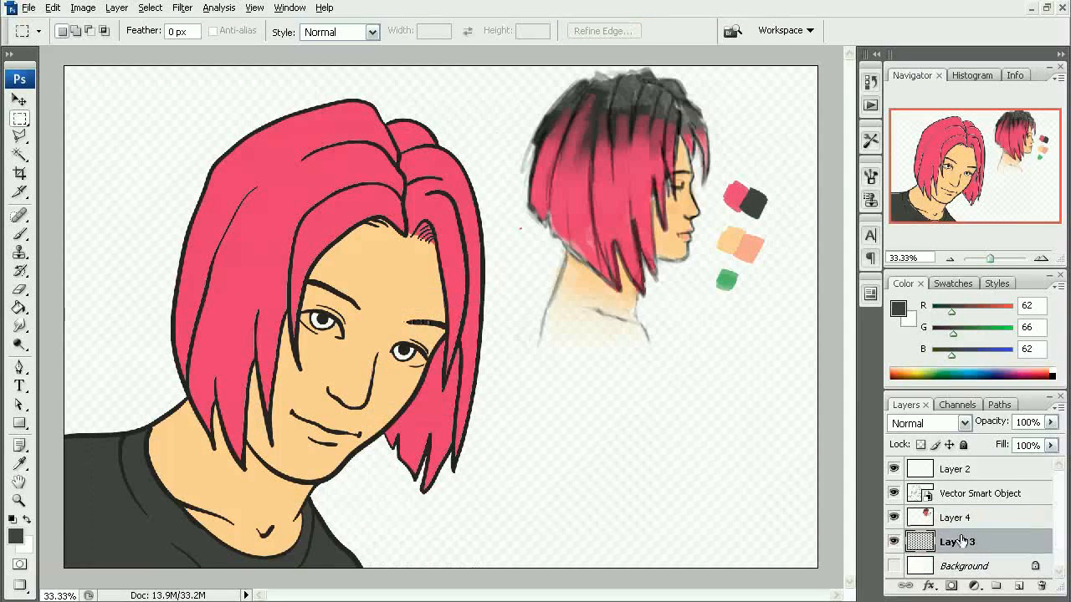
click(893, 541)
click(893, 541)
click(895, 518)
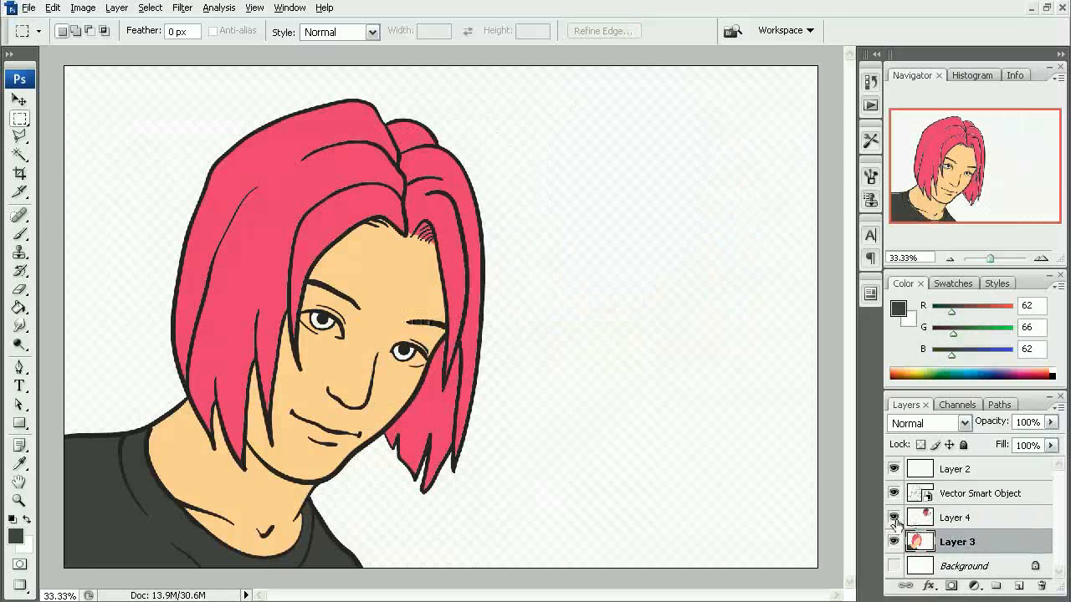
click(894, 517)
click(894, 518)
click(895, 518)
- Sample the green swatch from the color study as the brush color for the portrait's irises
click(902, 519)
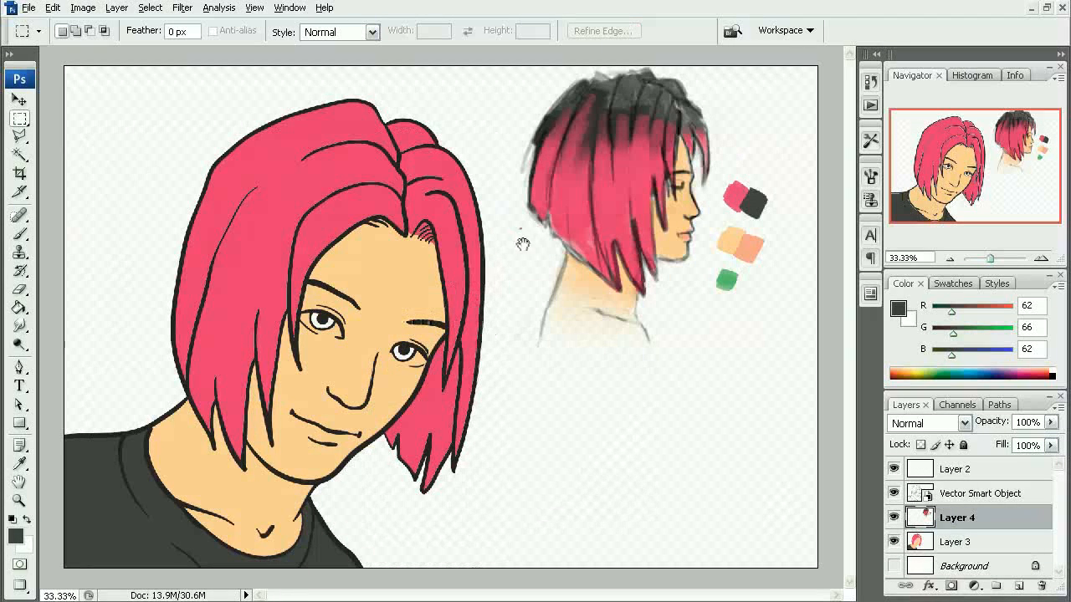
key(b)
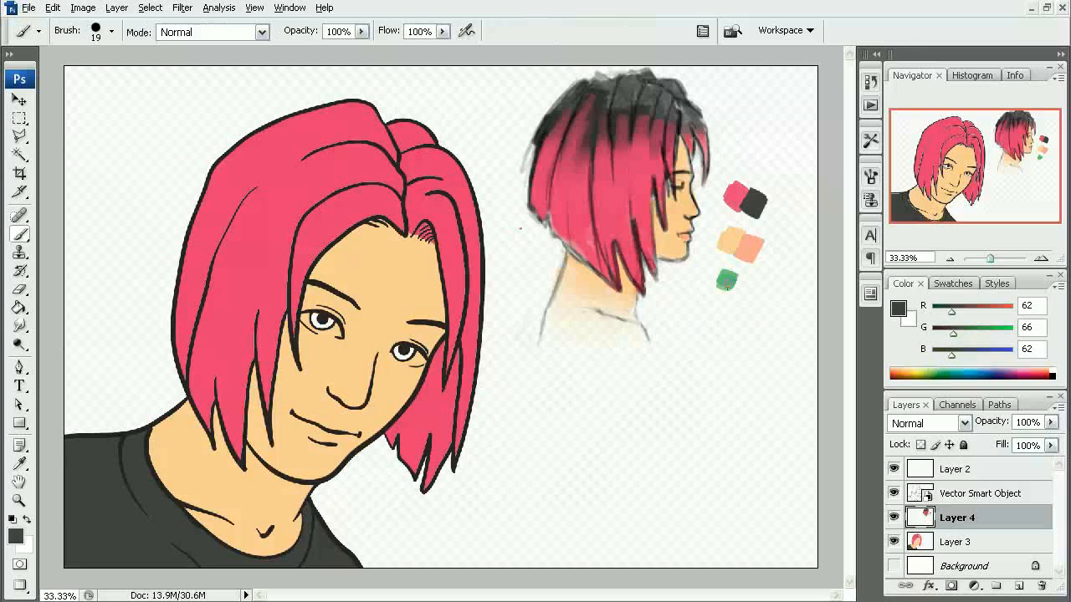
alt+click(724, 285)
drag(246, 296, 365, 421)
drag(468, 263, 356, 345)
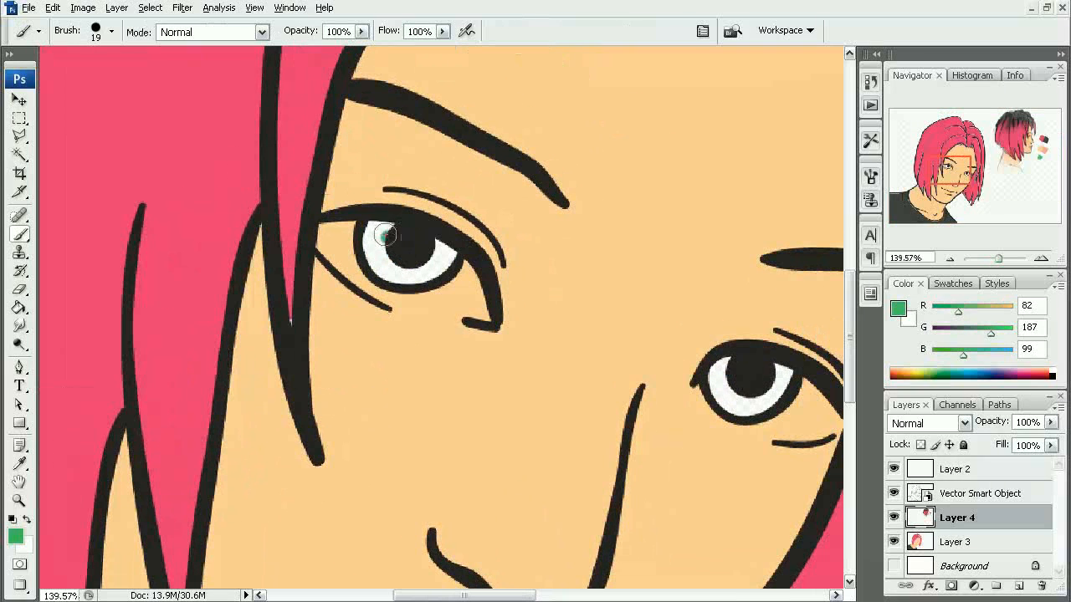
mouse_move(384, 236)
mouse_down()
mouse_move(410, 276)
mouse_move(378, 261)
mouse_move(424, 266)
mouse_move(441, 246)
mouse_move(420, 276)
mouse_move(452, 255)
mouse_up()
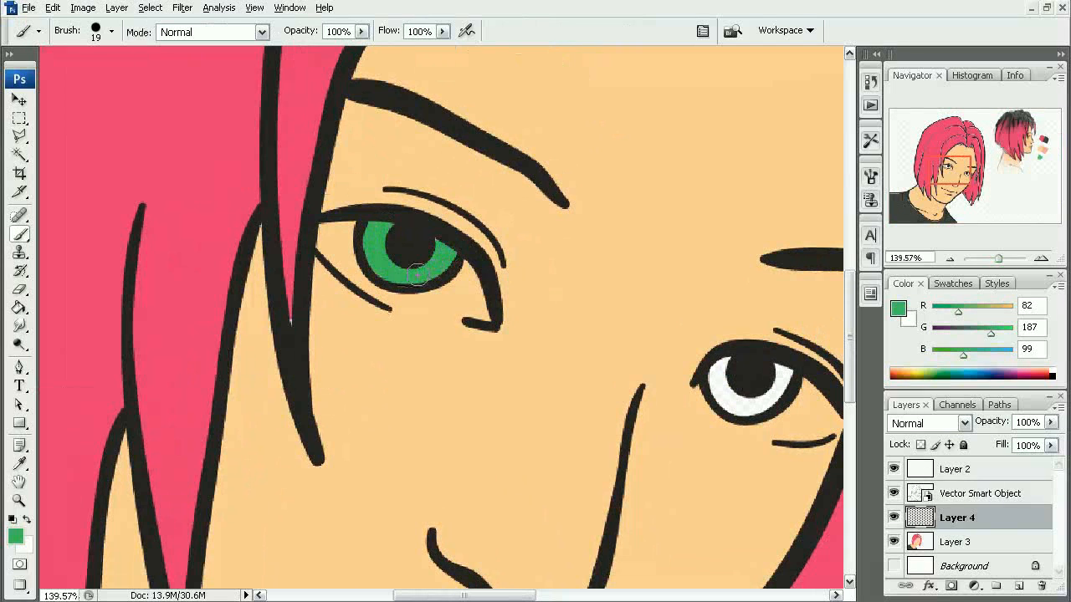
drag(604, 330, 533, 320)
key(ctrl+z)
- Add a new layer above Layer 3 and paint both irises with the sampled green
mouse_move(447, 324)
mouse_down()
mouse_move(446, 352)
mouse_move(436, 354)
mouse_up()
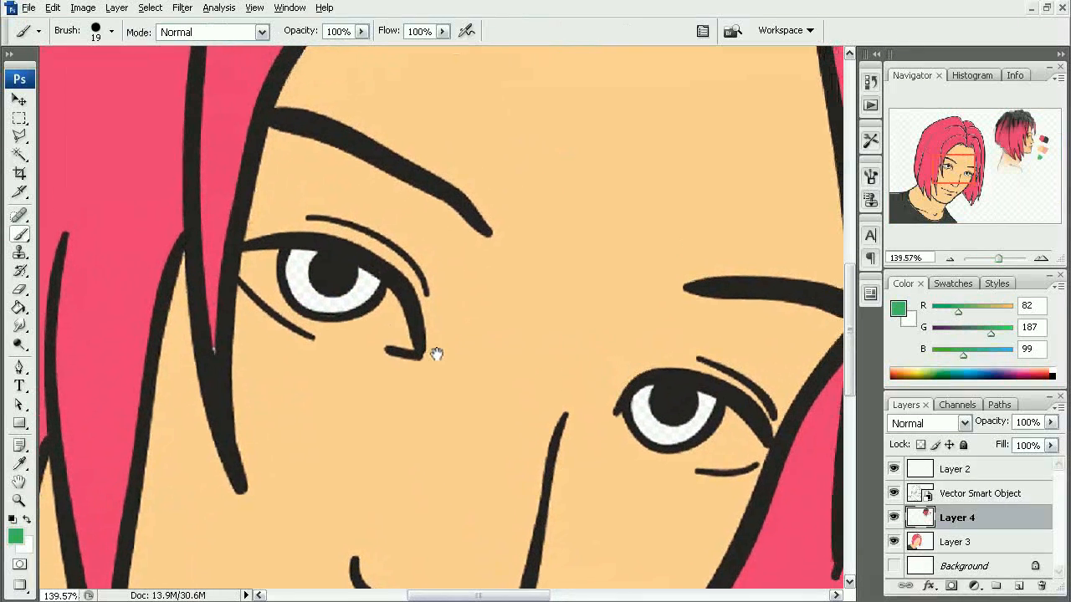
click(970, 542)
click(1018, 586)
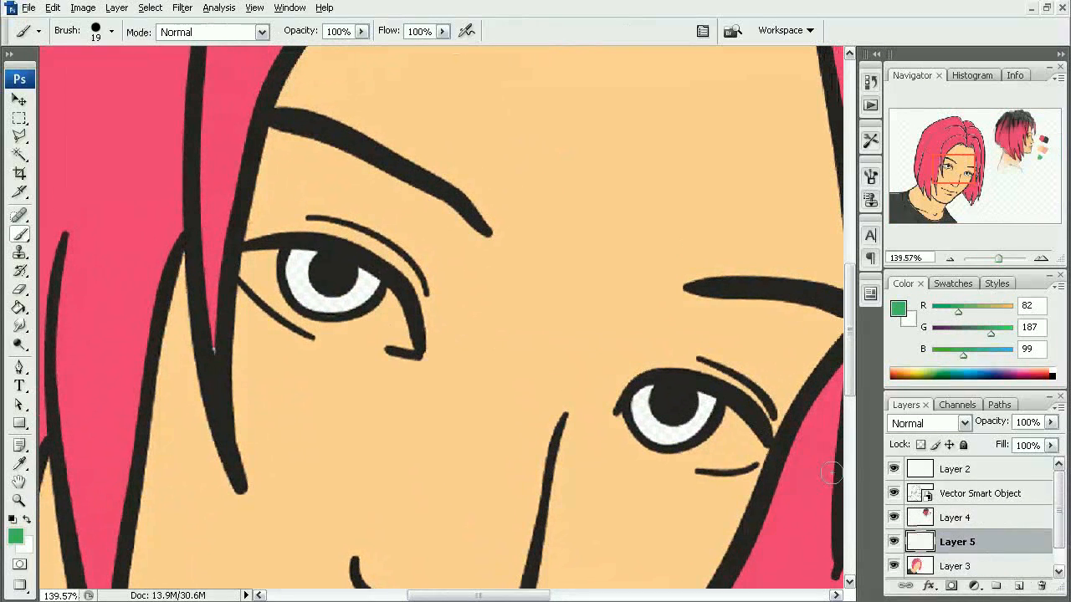
mouse_move(286, 252)
mouse_down()
mouse_move(303, 299)
mouse_move(310, 284)
mouse_move(336, 303)
mouse_move(325, 305)
mouse_move(369, 272)
mouse_up()
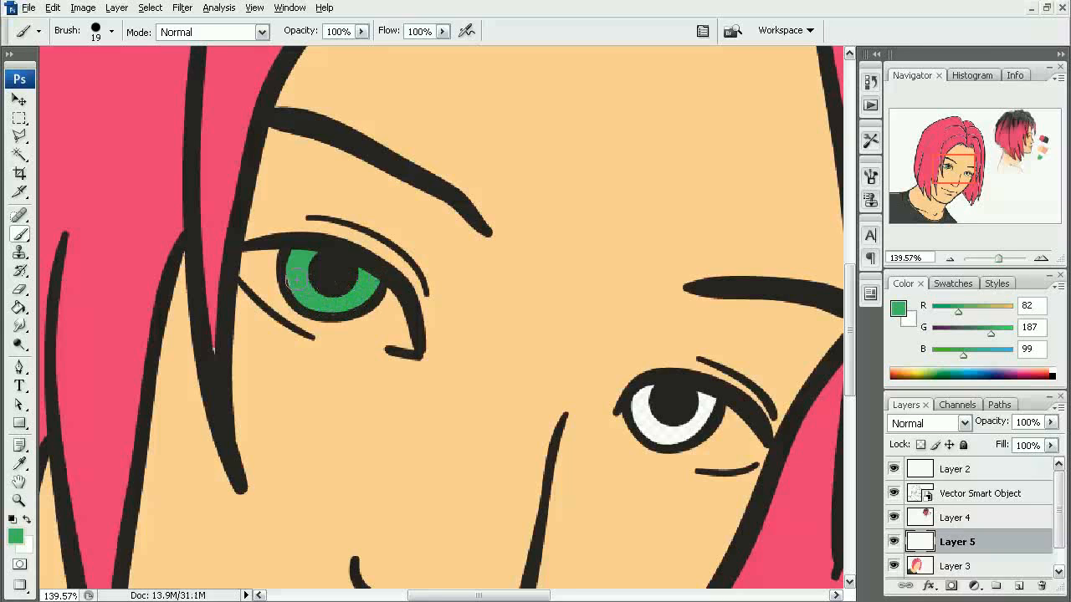
drag(357, 320, 210, 224)
mouse_move(496, 303)
mouse_down()
mouse_move(509, 337)
mouse_move(539, 339)
mouse_move(558, 315)
mouse_up()
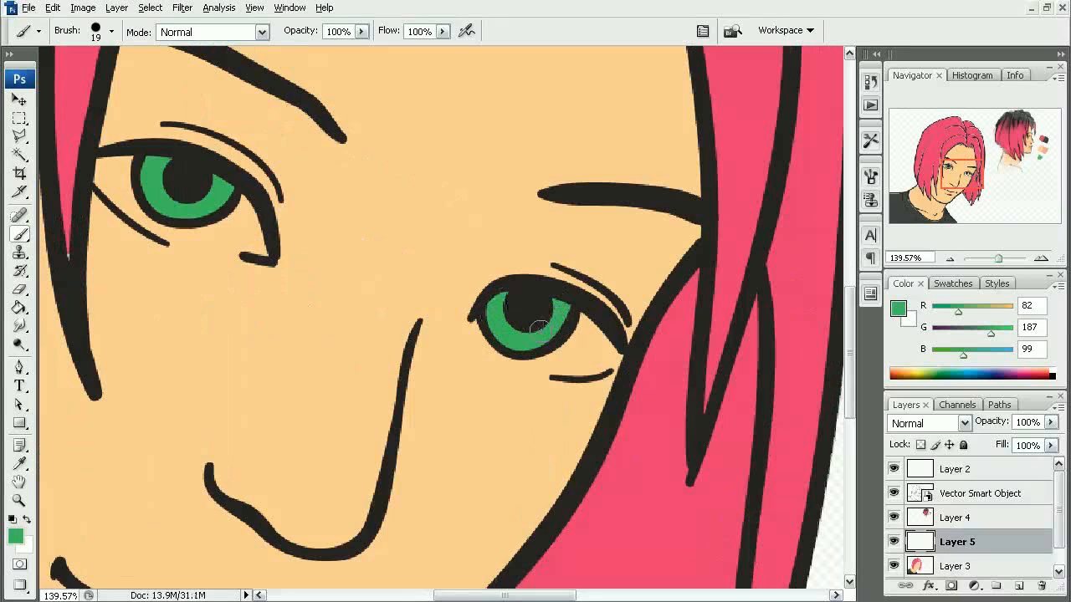
alt+click(445, 311)
alt+click(449, 318)
drag(392, 329, 544, 276)
alt+click(494, 302)
drag(492, 307, 492, 366)
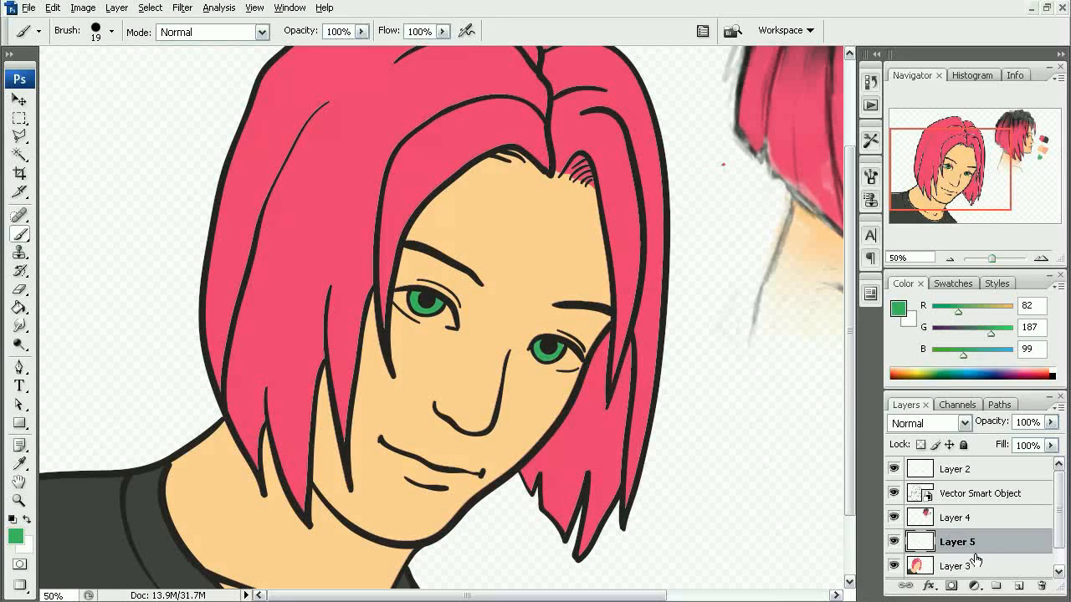
- Add a new layer beneath Layer 5 and give Layer 5 a green color label
click(1022, 587)
drag(983, 544, 997, 573)
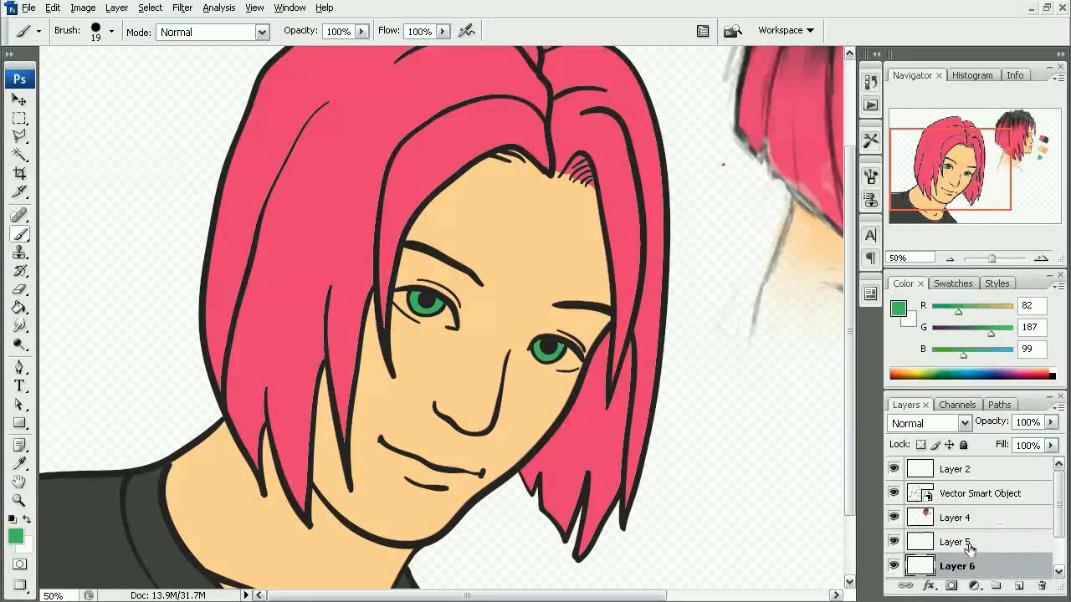
right_click(986, 545)
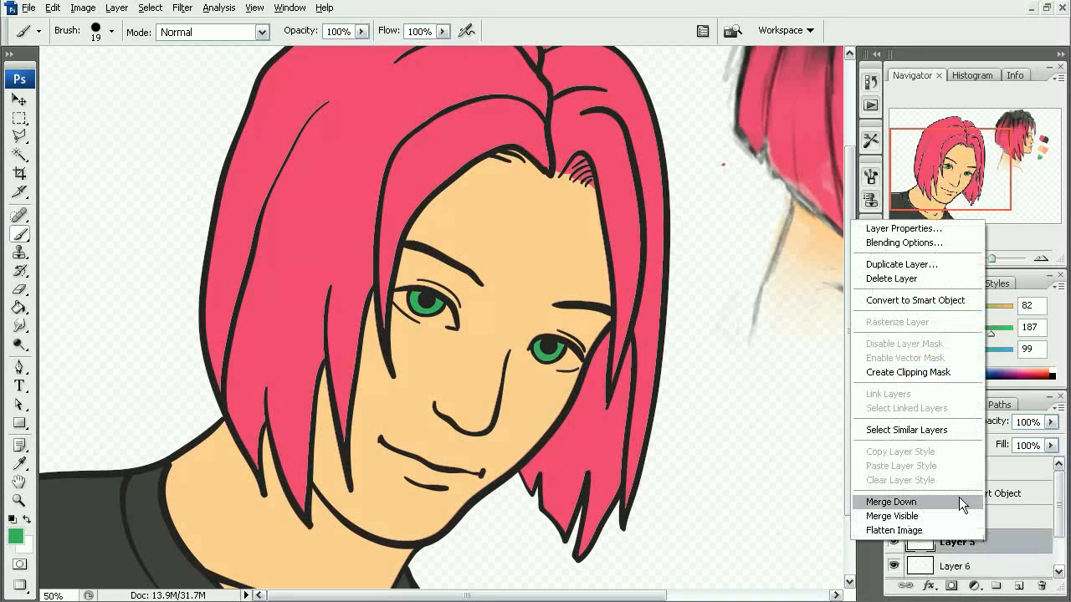
click(926, 229)
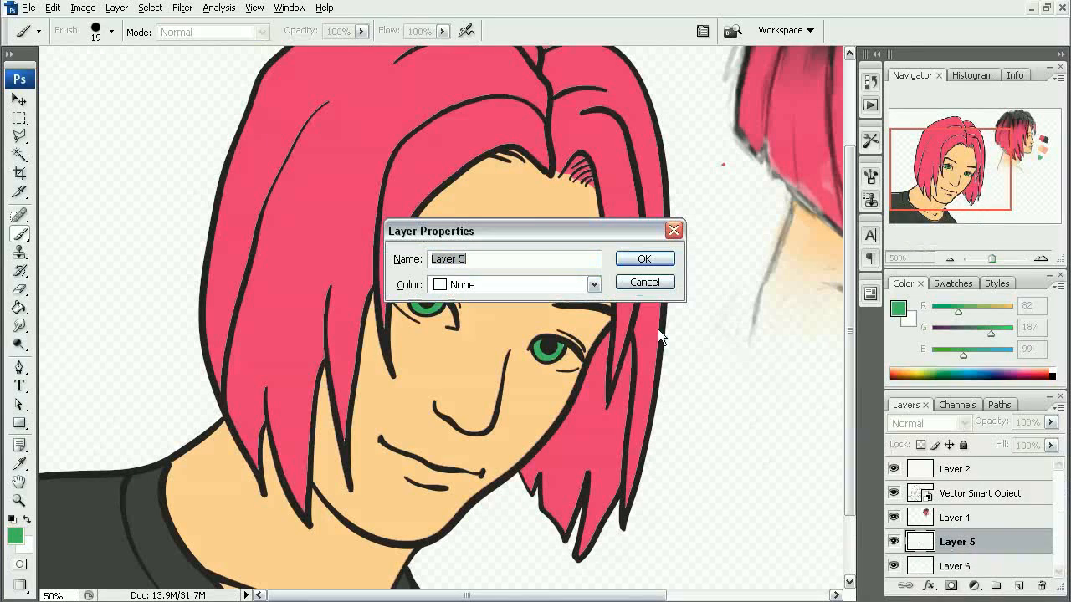
click(566, 286)
click(507, 368)
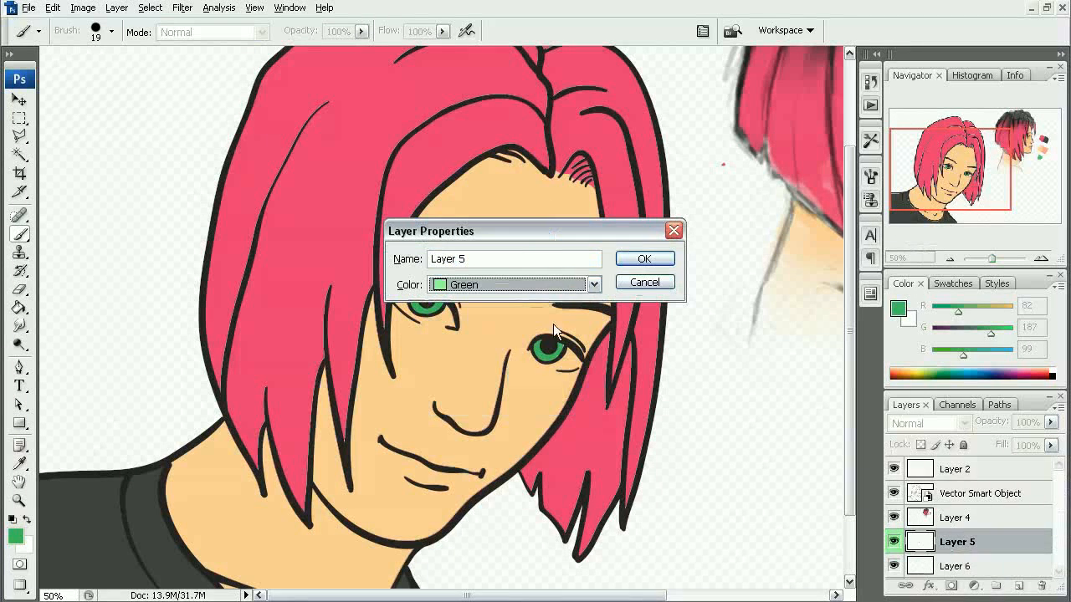
click(644, 260)
scroll(543, 376, down, 3)
key(ctrl+minus)
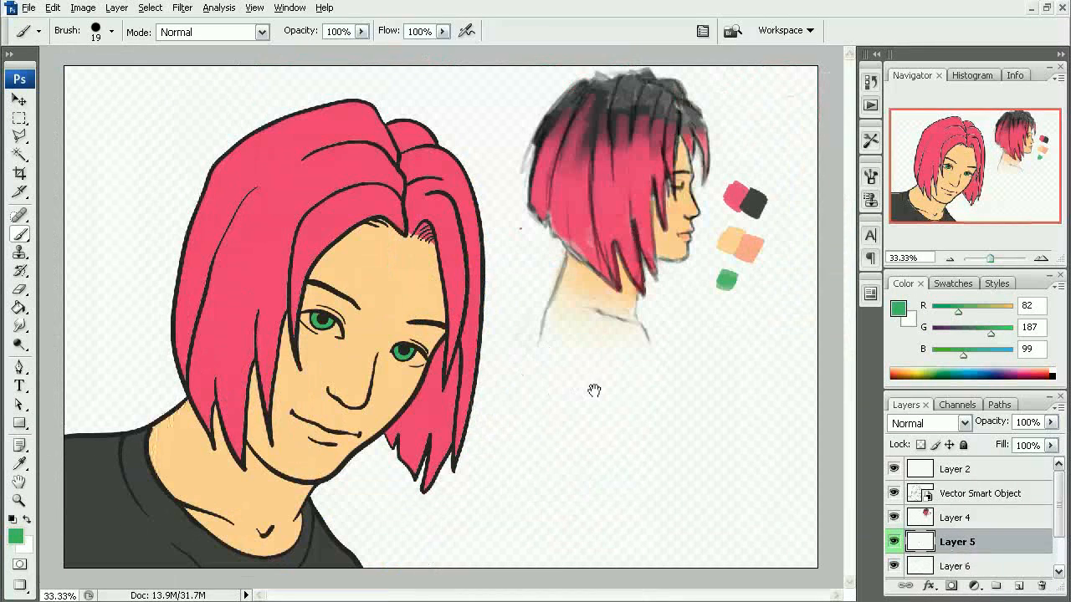
- Give Layer 6 a gray color label in its layer properties
scroll(970, 527, down, 3)
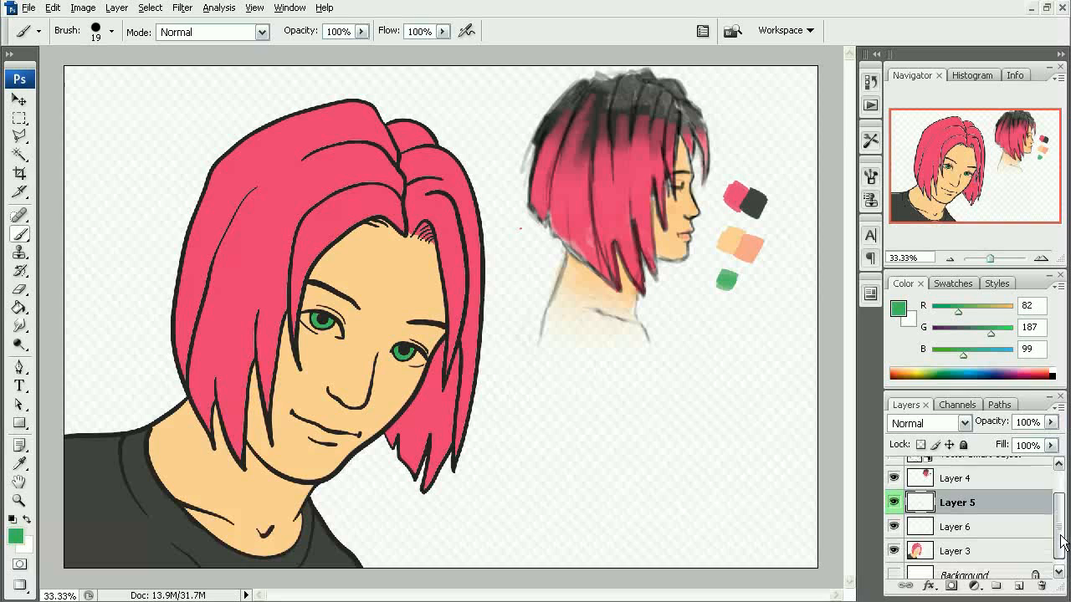
click(958, 545)
click(923, 512)
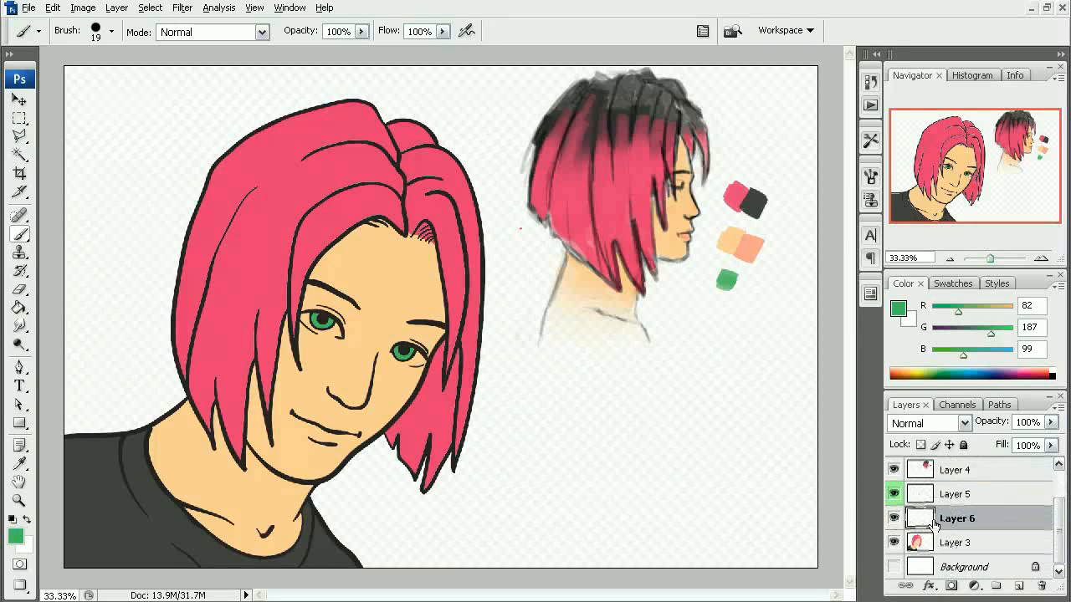
right_click(950, 520)
click(870, 203)
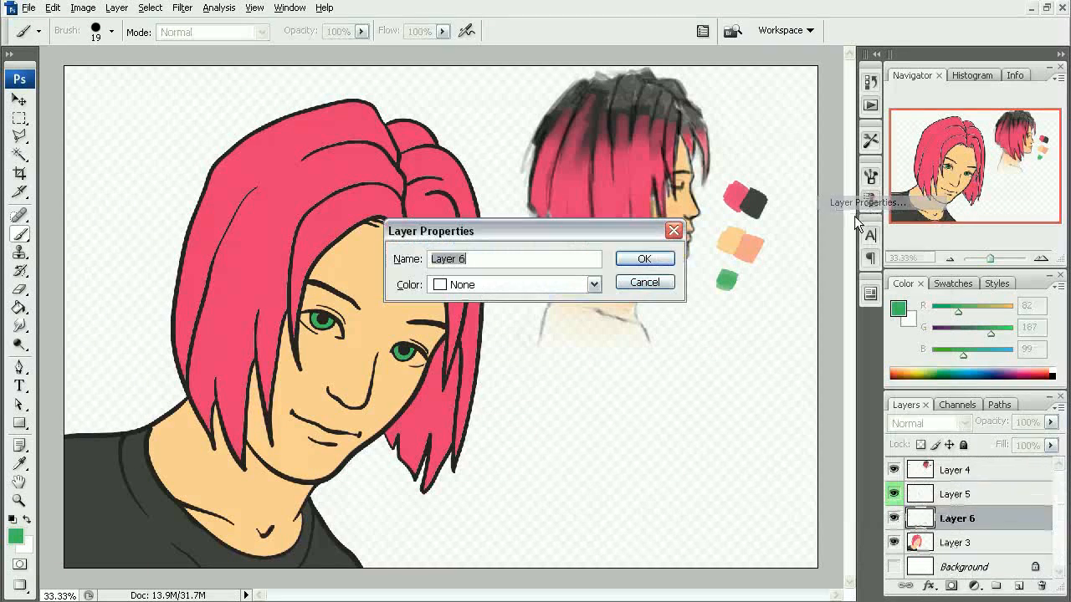
click(593, 285)
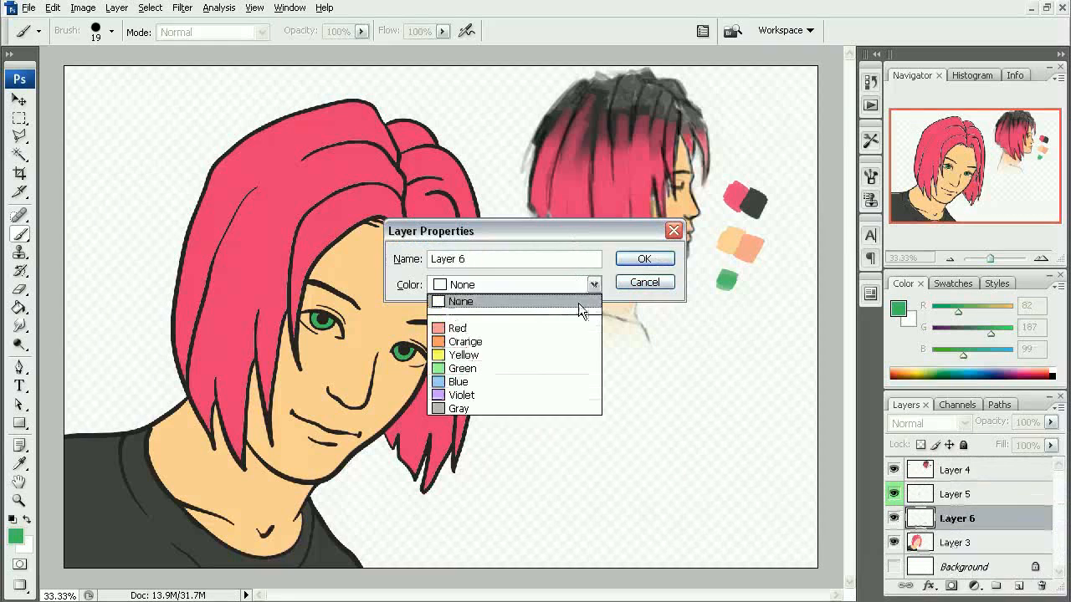
click(484, 408)
click(641, 260)
- Paint the white of the portrait's left-hand eye around the green iris on Layer 6
scroll(300, 305, up, 5)
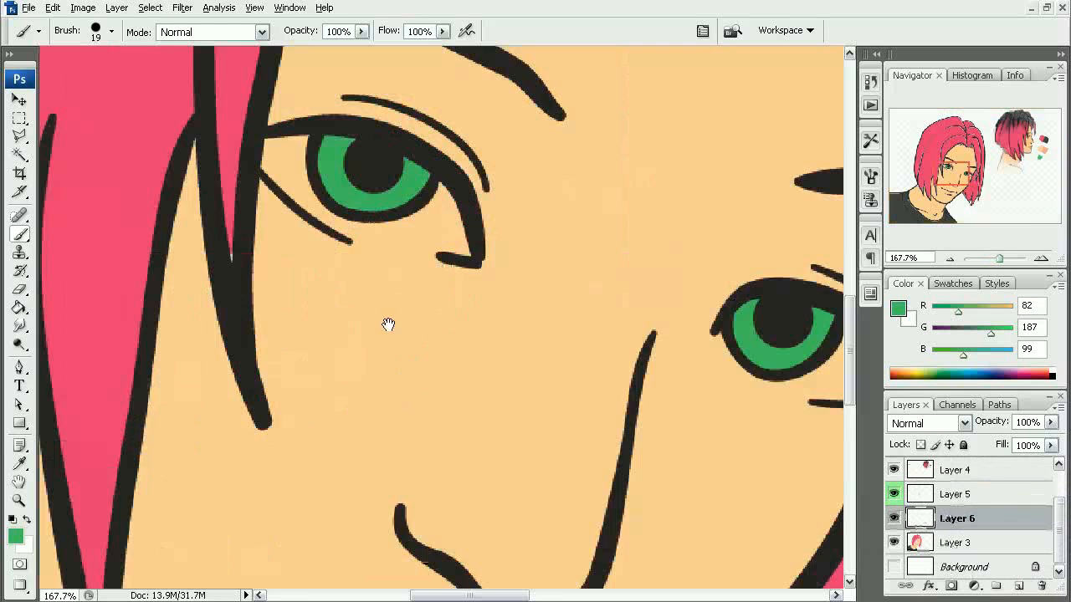
key(x)
mouse_move(289, 292)
mouse_down()
mouse_move(296, 315)
mouse_move(350, 363)
mouse_move(384, 374)
mouse_move(371, 375)
mouse_move(405, 370)
mouse_move(453, 389)
mouse_move(389, 372)
mouse_move(432, 367)
mouse_move(447, 332)
mouse_up()
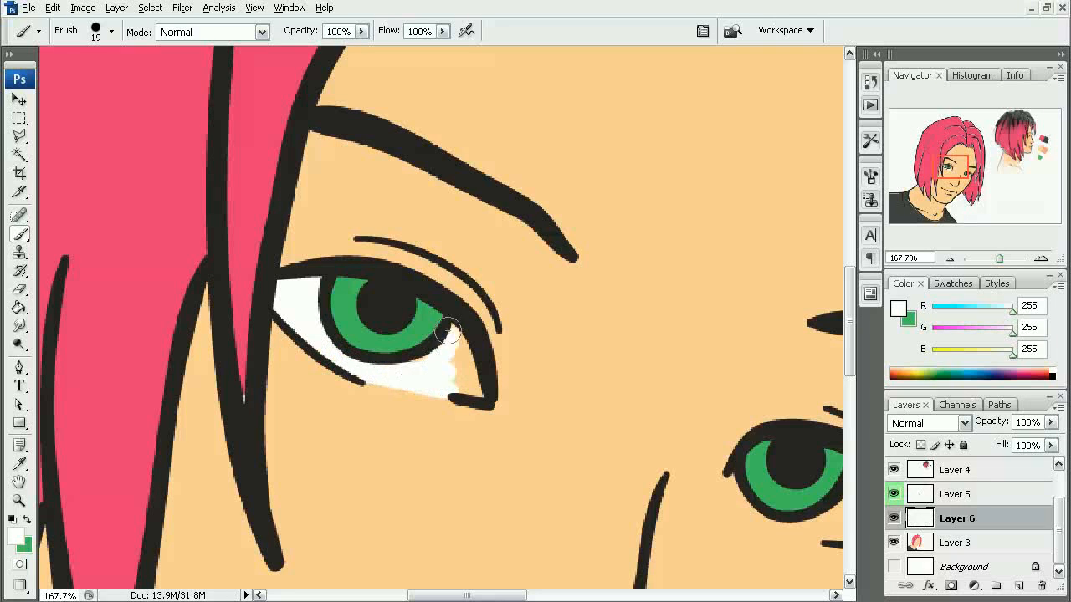
drag(415, 366, 471, 376)
- Paint the white of the right-hand eye on Layer 6 and erase the excess below the lower lid line
mouse_move(600, 451)
mouse_down()
mouse_move(557, 447)
mouse_move(352, 342)
mouse_up()
mouse_move(587, 434)
mouse_down()
mouse_move(614, 394)
mouse_move(608, 423)
mouse_move(633, 411)
mouse_move(650, 423)
mouse_move(647, 433)
mouse_move(601, 424)
mouse_move(609, 439)
mouse_move(587, 447)
mouse_move(523, 395)
mouse_move(497, 402)
mouse_move(564, 435)
mouse_up()
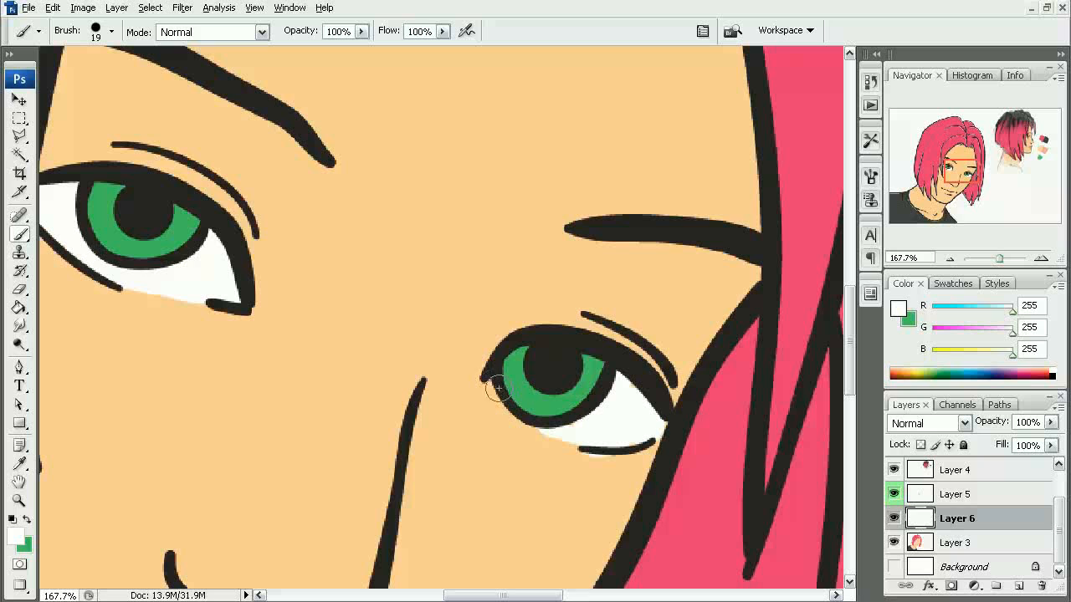
key(e)
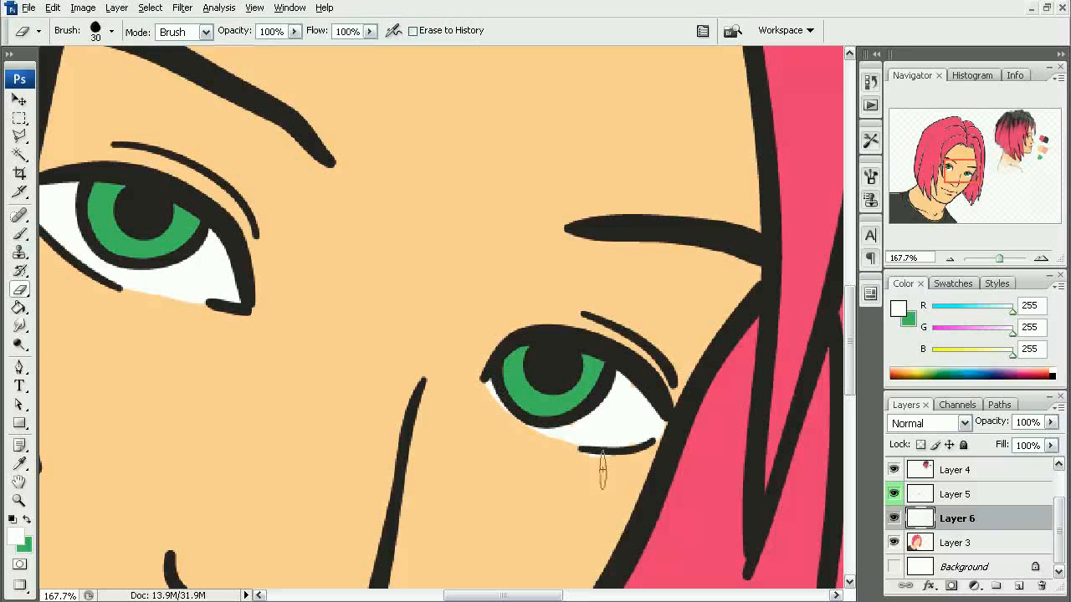
key(b)
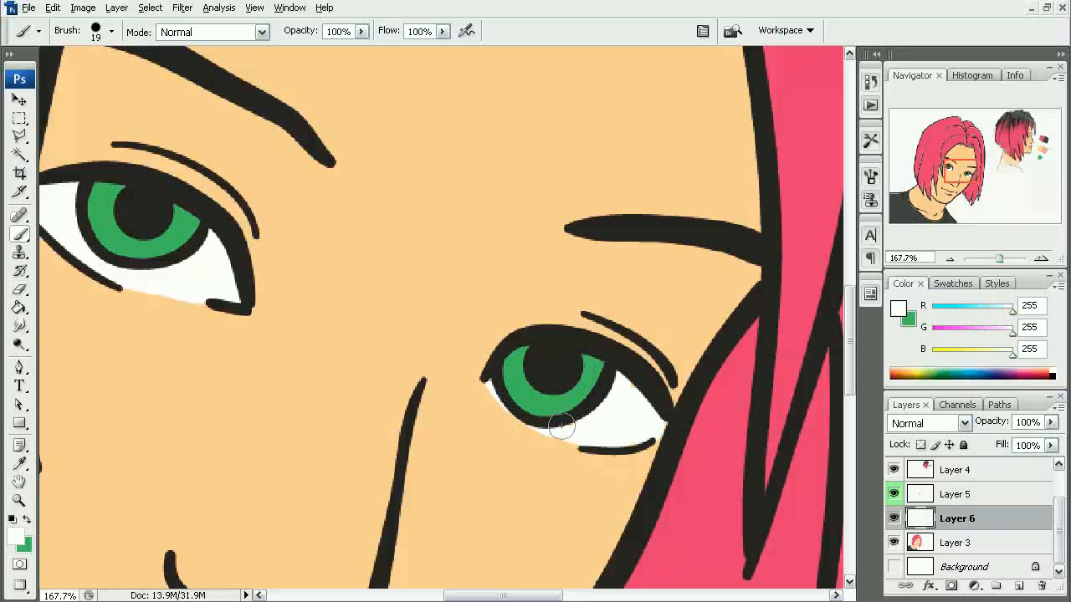
drag(619, 402, 650, 418)
ctrl+alt+click(578, 406)
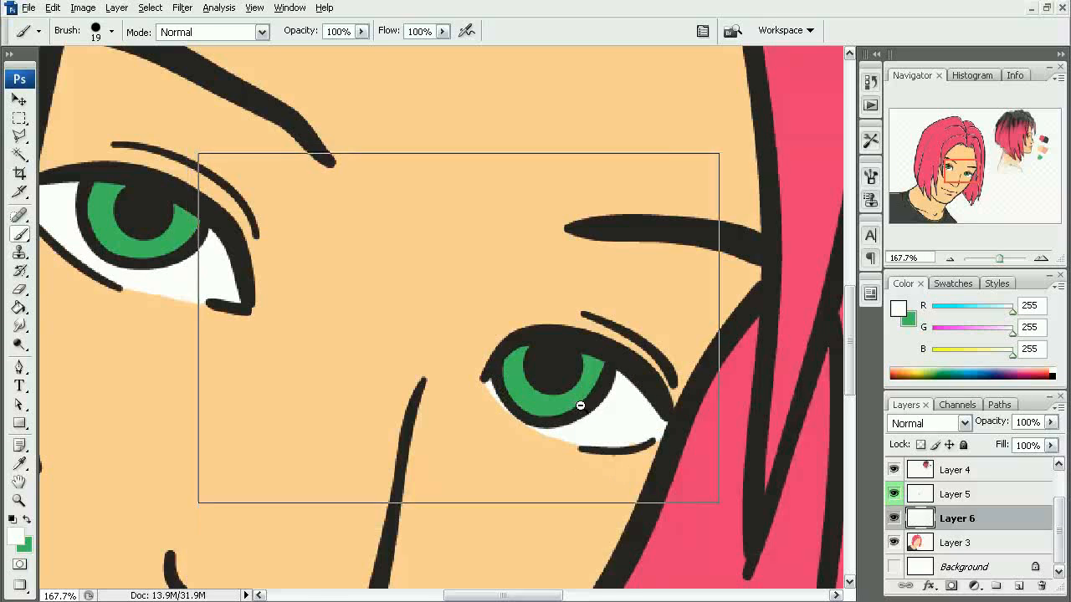
ctrl+alt+click(561, 386)
ctrl+alt+click(561, 386)
mouse_move(266, 223)
mouse_down()
mouse_move(457, 379)
mouse_move(518, 407)
mouse_up()
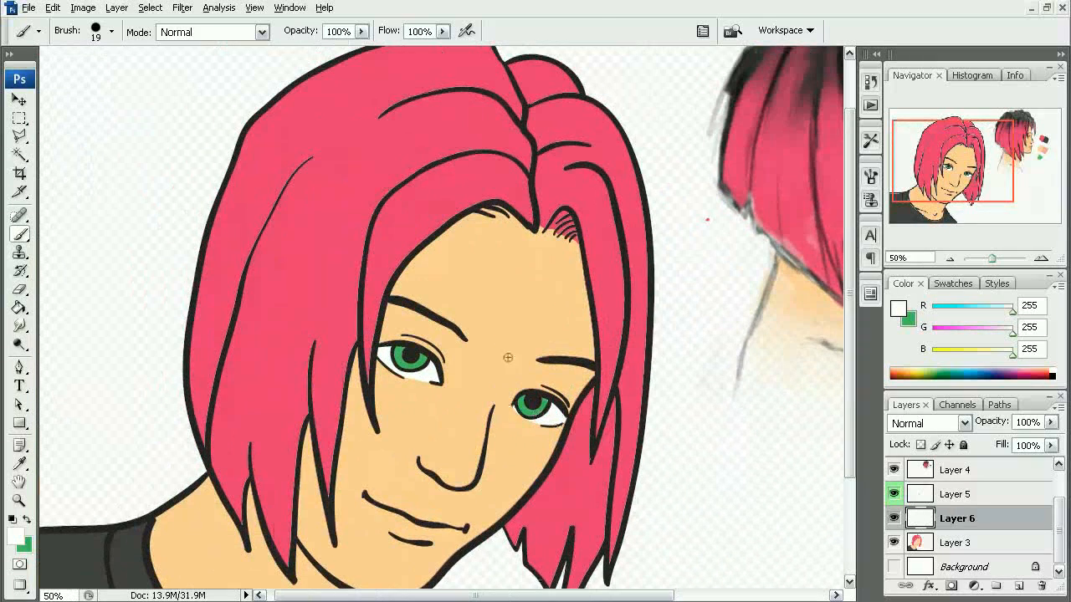
mouse_move(473, 349)
mouse_down()
mouse_move(487, 340)
mouse_move(488, 367)
mouse_up()
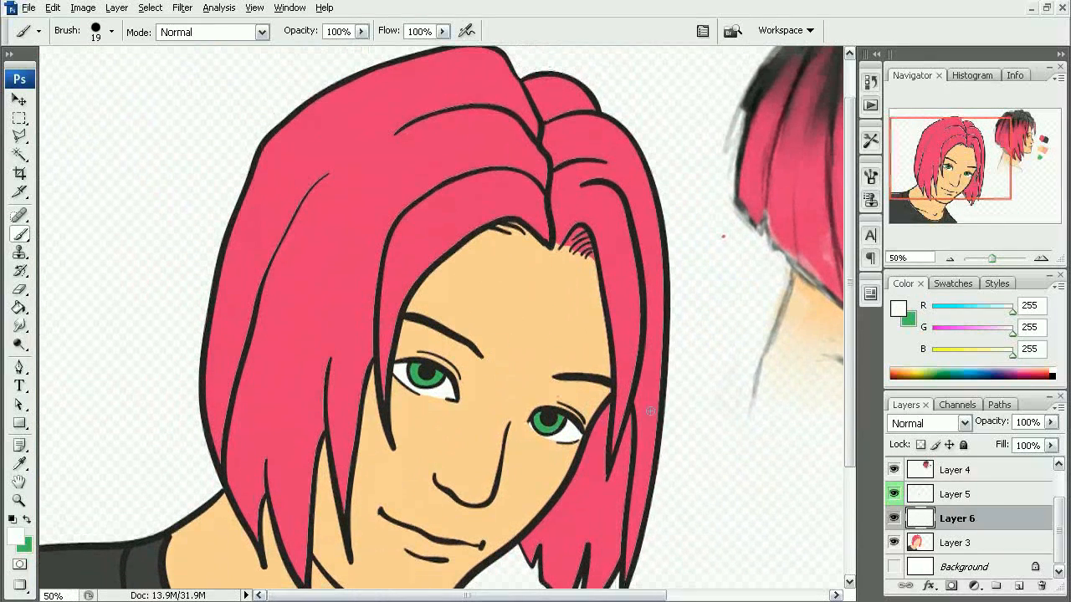
- Hide the color study on Layer 4, show the white Background, and make Layer 3 the active layer
click(962, 545)
ctrl+alt+click(751, 432)
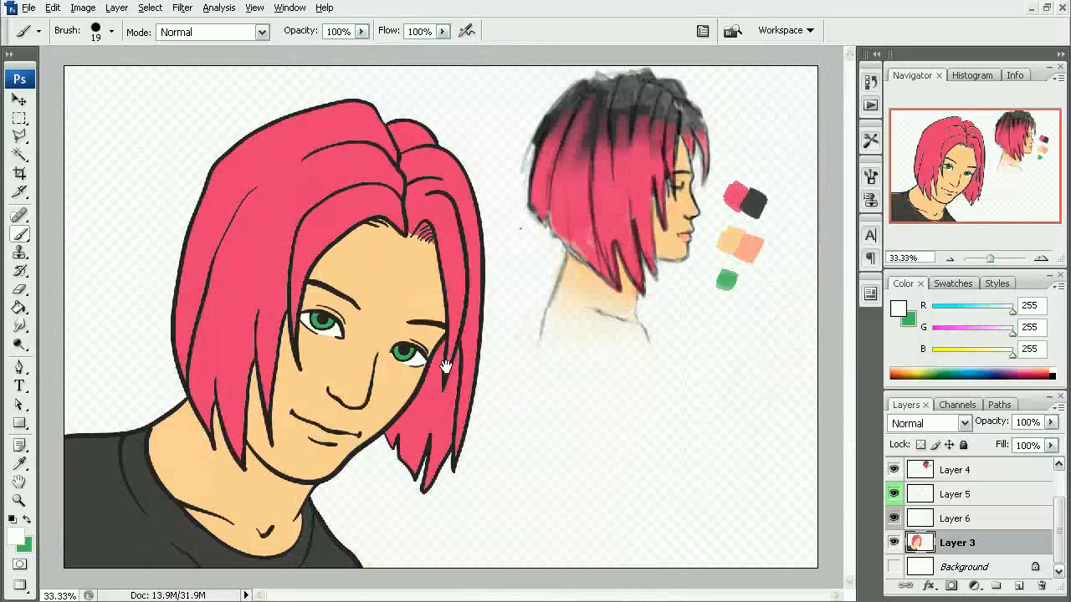
click(894, 542)
click(895, 542)
click(894, 470)
click(948, 572)
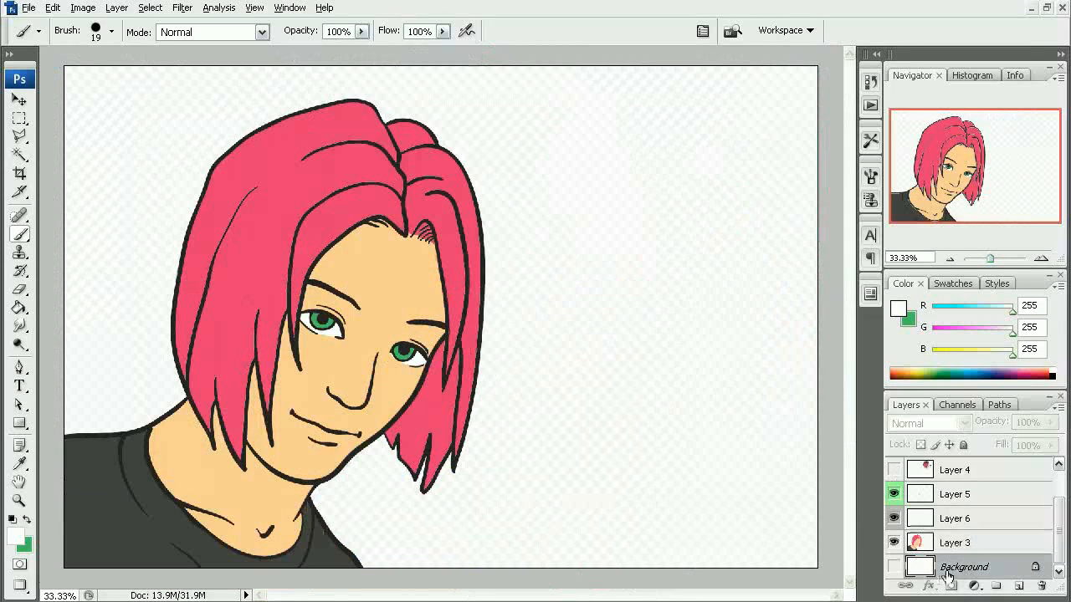
click(893, 568)
click(957, 540)
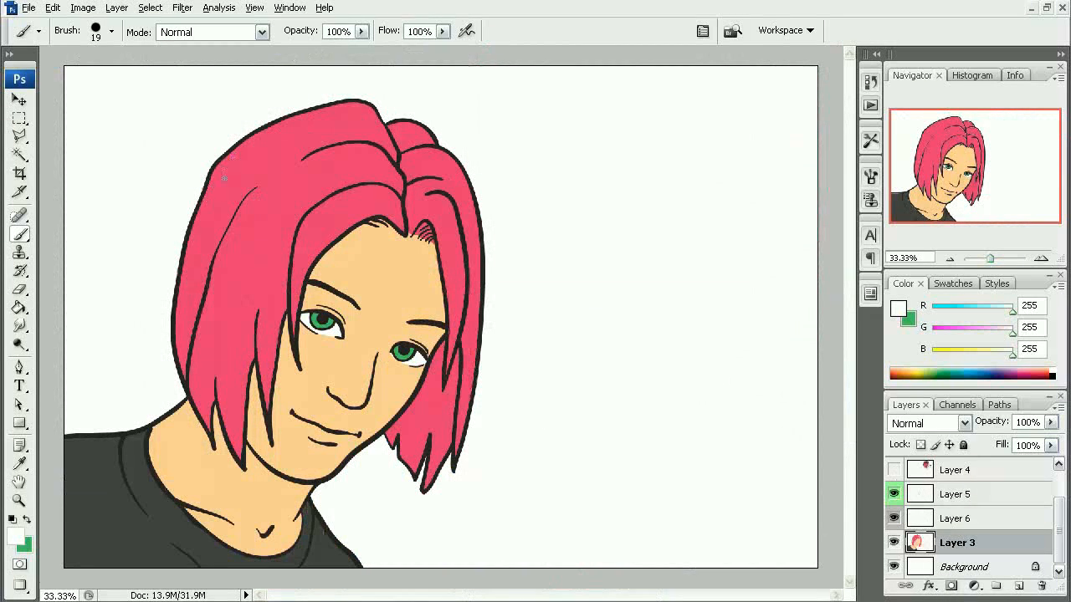
key(x)
mouse_move(240, 137)
mouse_down()
mouse_move(350, 88)
mouse_move(384, 130)
mouse_up()
key(ctrl+z)
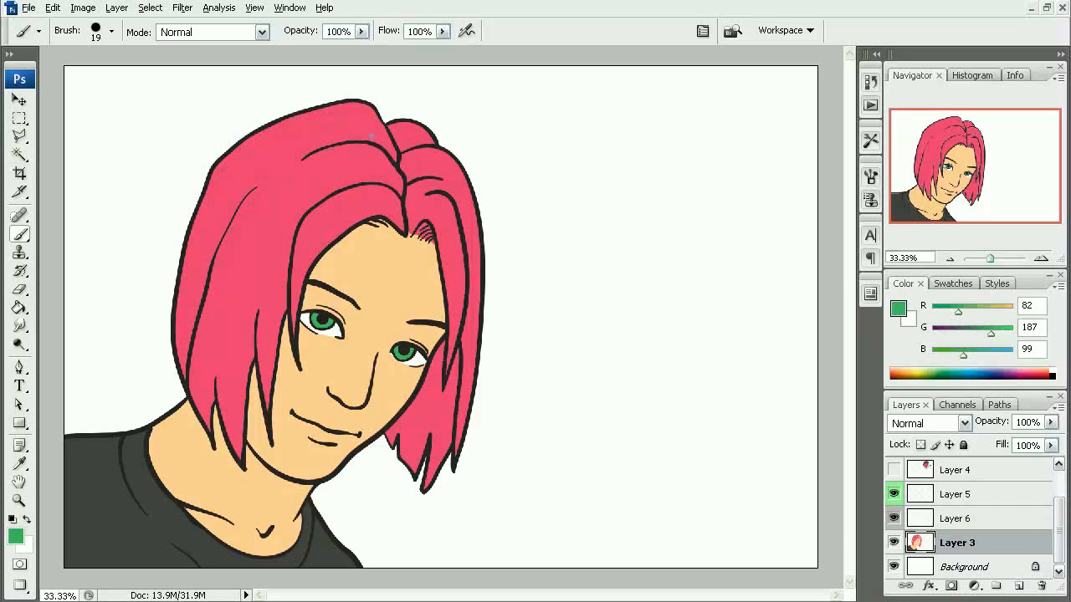
- Lock Layer 3's transparent pixels and test the lock with green strokes across the hair, undoing the strokes
click(920, 445)
mouse_move(224, 167)
mouse_down()
mouse_move(306, 103)
mouse_move(348, 127)
mouse_up()
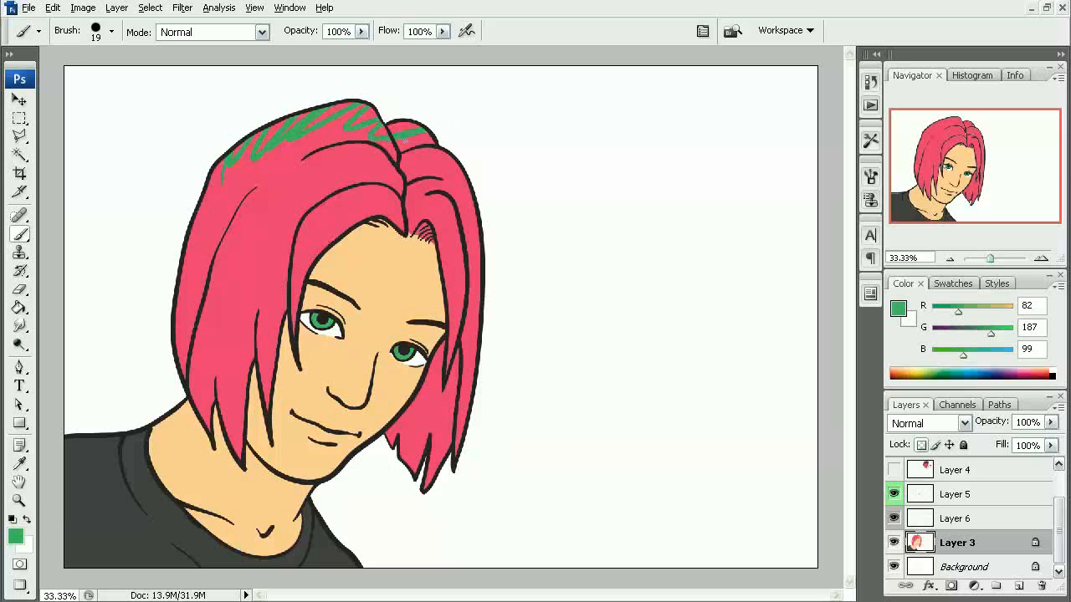
mouse_move(479, 219)
mouse_down()
mouse_move(502, 303)
mouse_move(498, 389)
mouse_up()
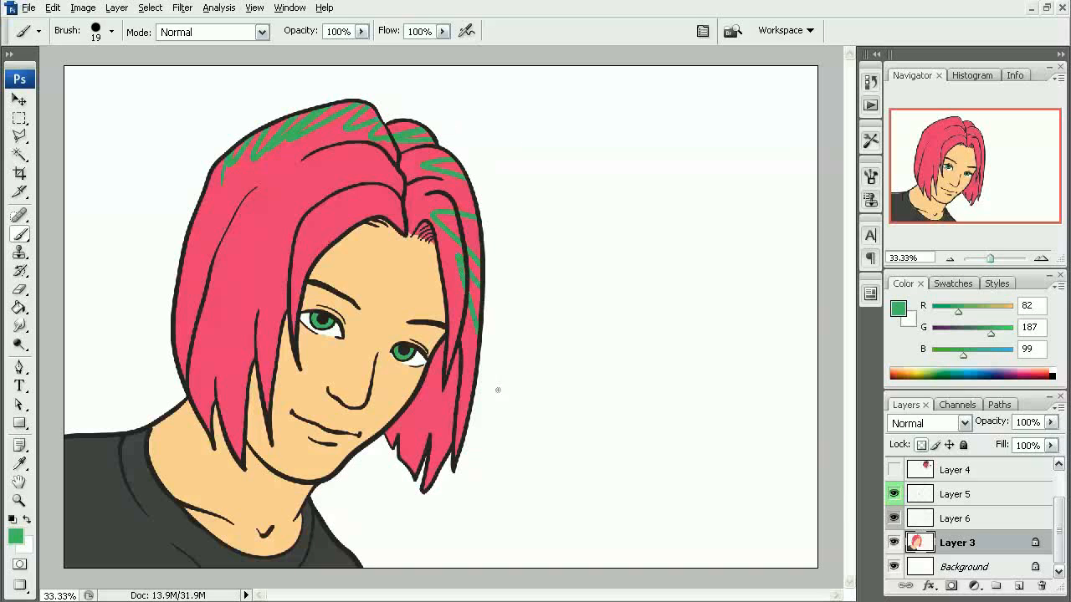
click(893, 567)
click(894, 568)
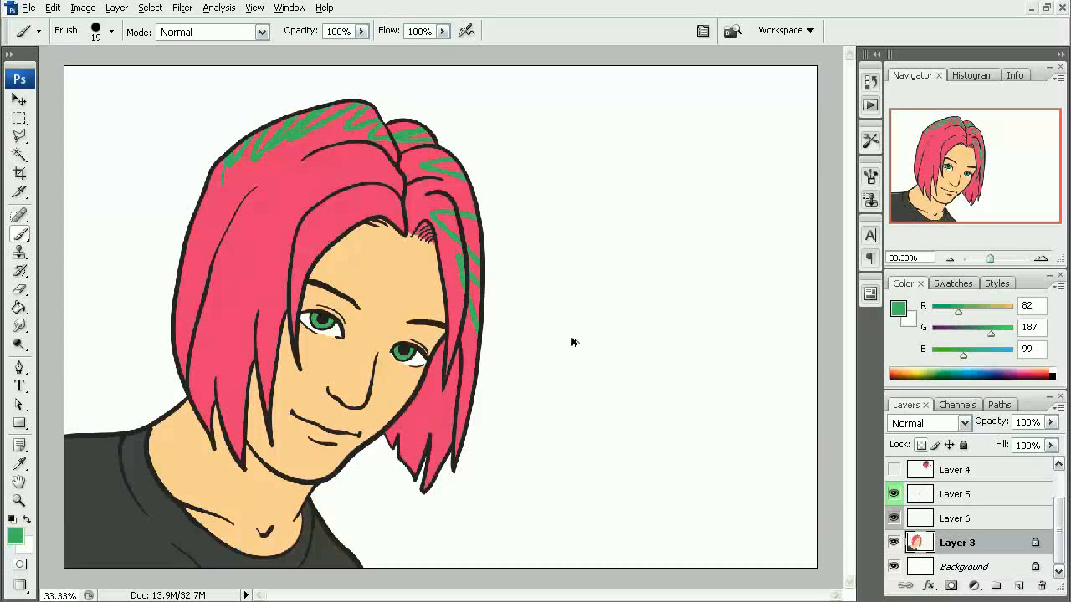
key(ctrl+z)
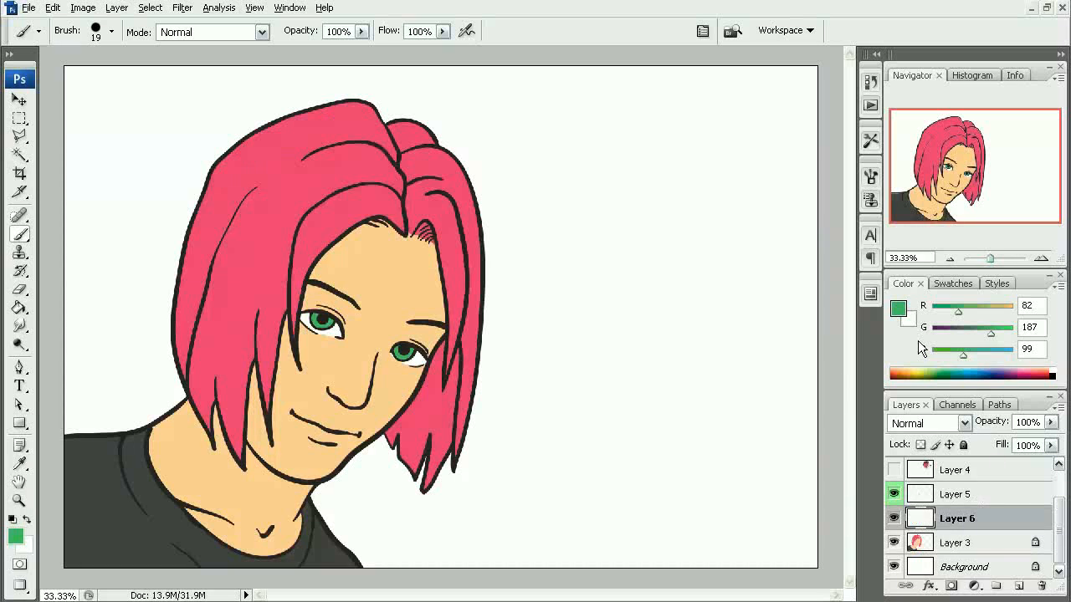
- Sample the shirt's dark gray as the foreground color
click(1055, 374)
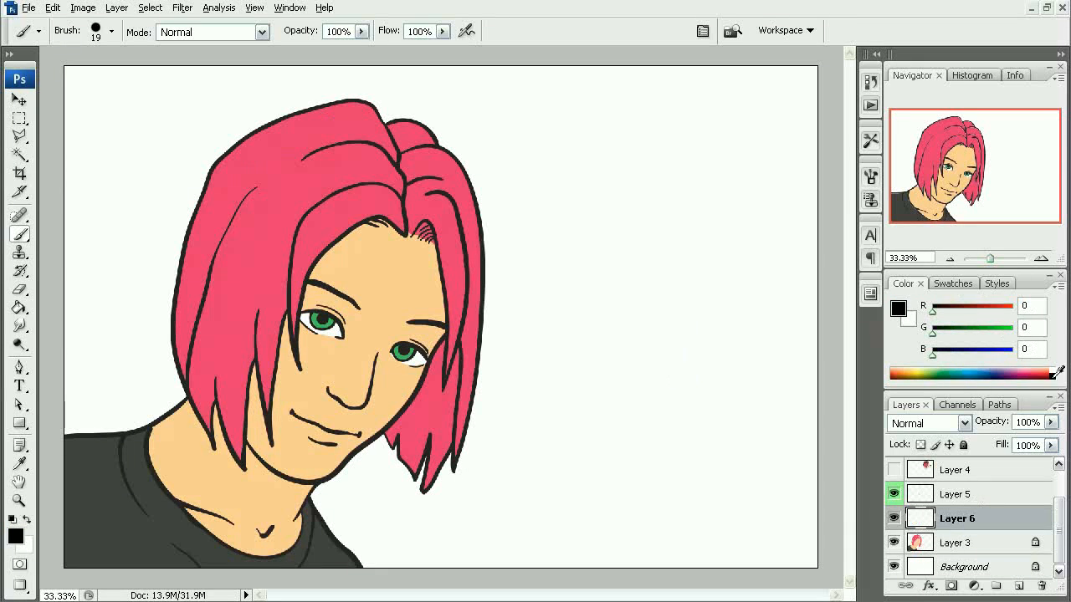
click(17, 537)
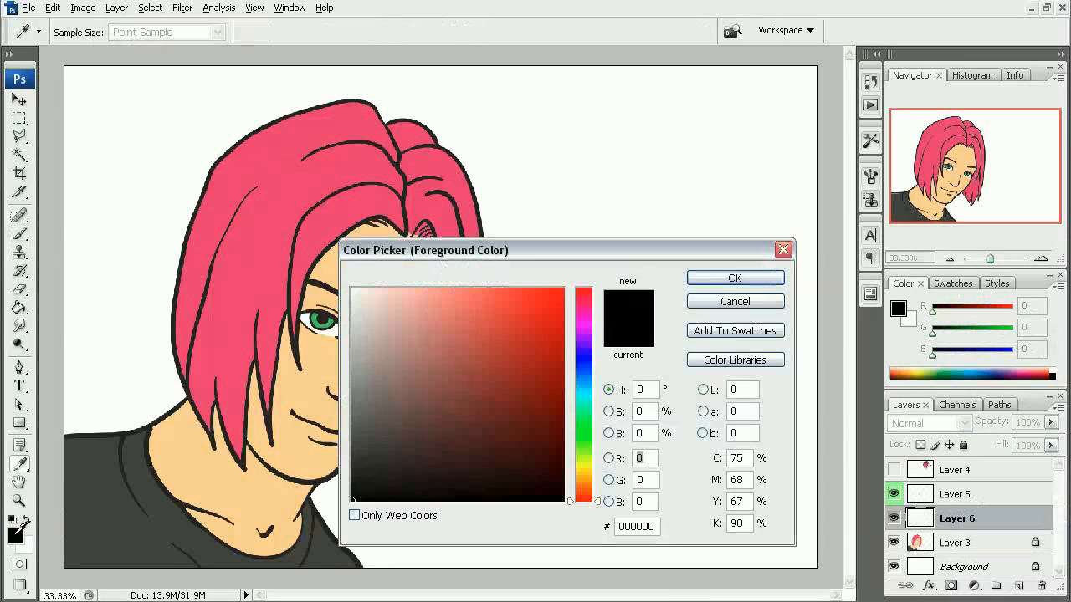
drag(351, 432, 352, 438)
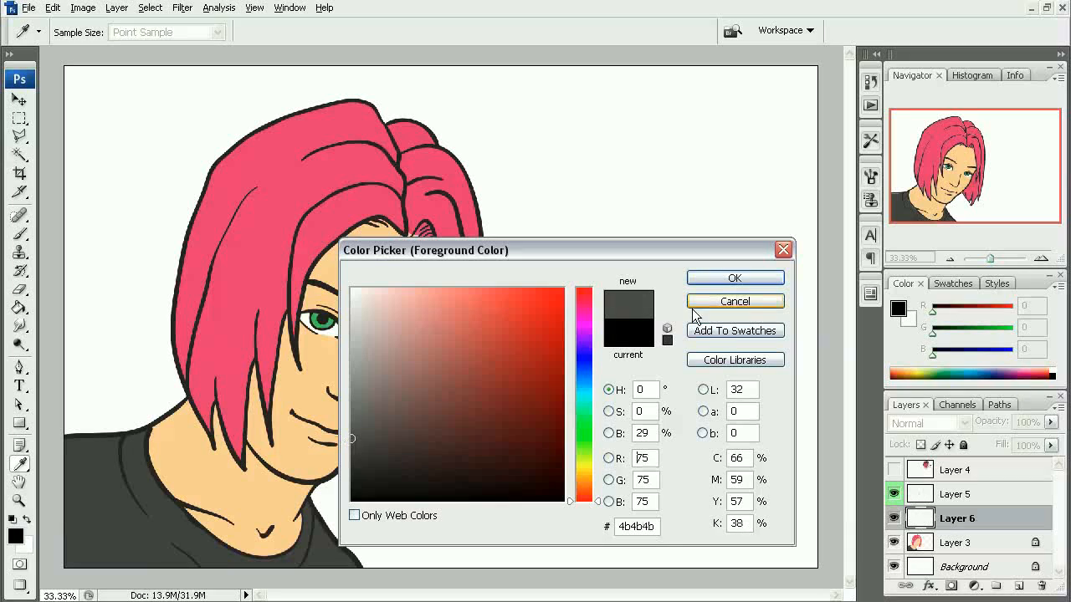
click(775, 302)
alt+click(119, 521)
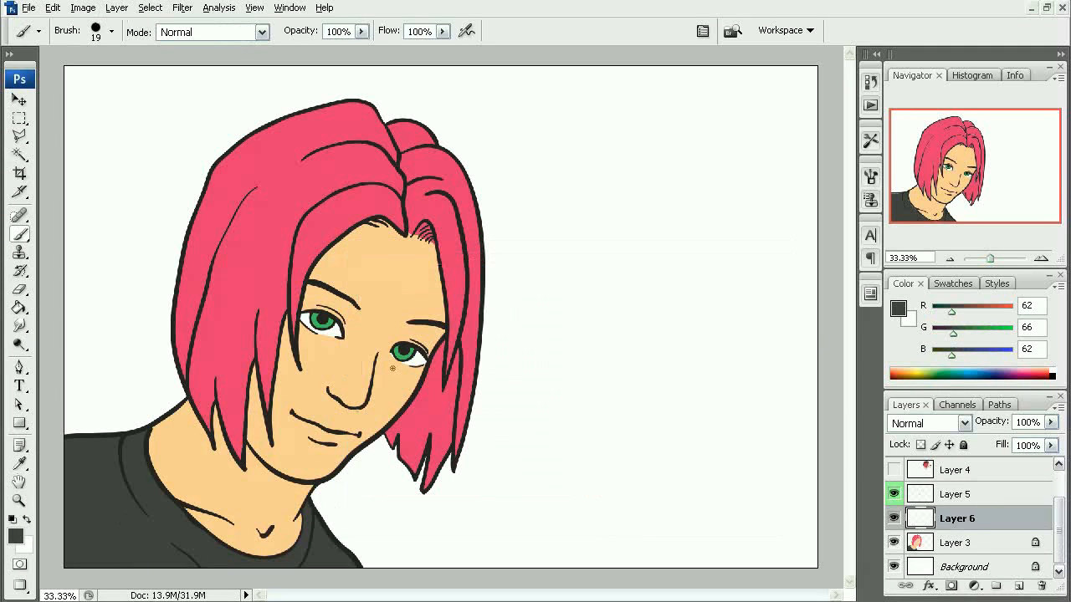
- Choose the marker-brush preset, try a stroke on the hair and undo it, and enlarge the brush to 150 px
right_click(329, 226)
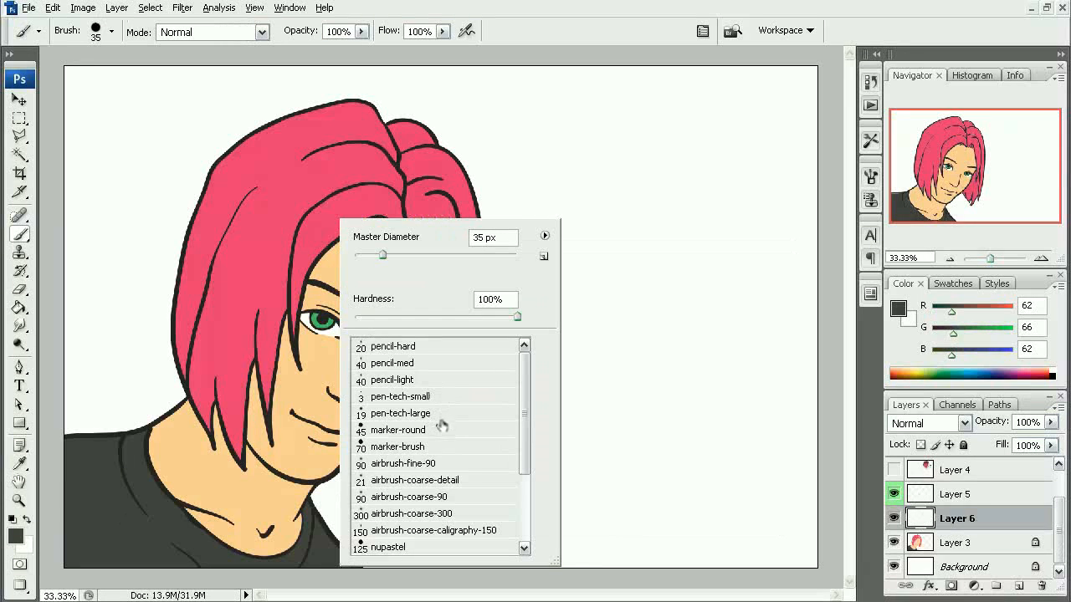
click(436, 448)
mouse_move(259, 226)
mouse_down()
mouse_move(301, 171)
mouse_move(342, 188)
mouse_up()
key(ctrl+z)
key(bracketright)
key(bracketright)
key(bracketright)
key(bracketright)
key(bracketright)
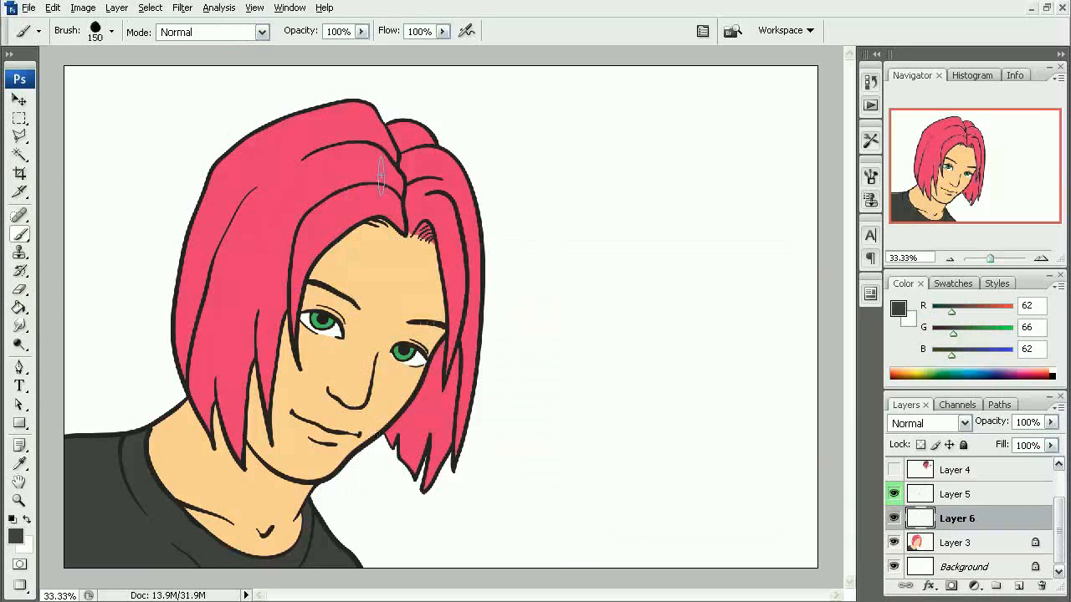
- Try painting dark gray roots over the hair on Layer 6, and undo the strokes
mouse_move(403, 186)
mouse_down()
mouse_move(380, 167)
mouse_move(270, 201)
mouse_move(270, 259)
mouse_move(251, 216)
mouse_move(310, 174)
mouse_move(368, 171)
mouse_move(419, 194)
mouse_up()
key(ctrl+z)
mouse_move(268, 263)
mouse_down()
mouse_move(280, 234)
mouse_move(366, 188)
mouse_move(294, 263)
mouse_move(324, 215)
mouse_up()
drag(294, 284, 375, 195)
mouse_move(311, 244)
mouse_down()
mouse_move(371, 208)
mouse_move(409, 209)
mouse_move(398, 209)
mouse_up()
drag(269, 184, 366, 148)
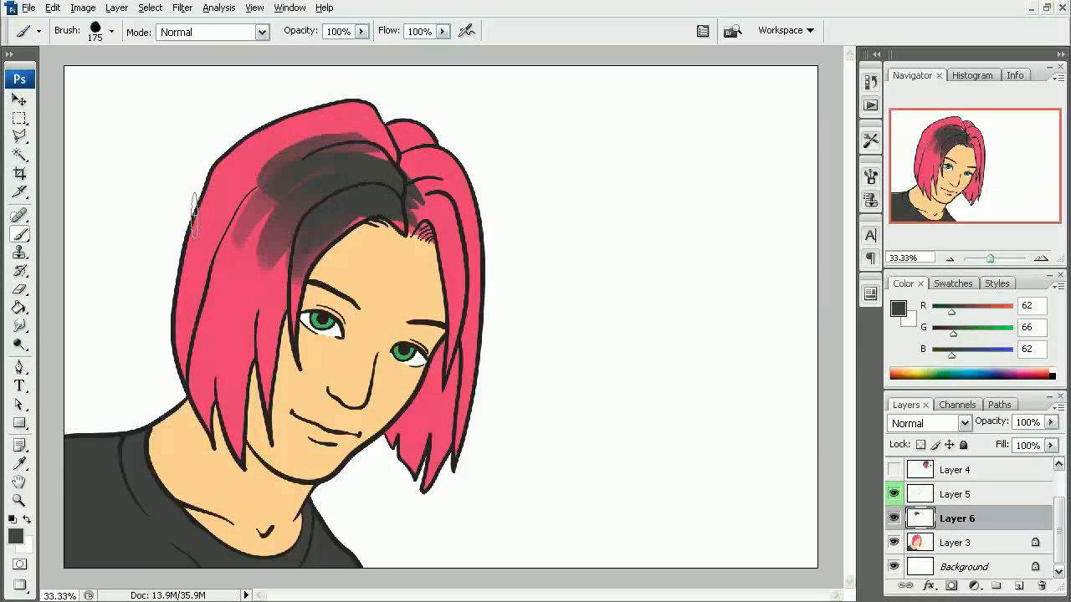
mouse_move(194, 216)
mouse_down()
mouse_move(336, 107)
mouse_move(218, 214)
mouse_move(349, 111)
mouse_move(248, 159)
mouse_move(352, 145)
mouse_up()
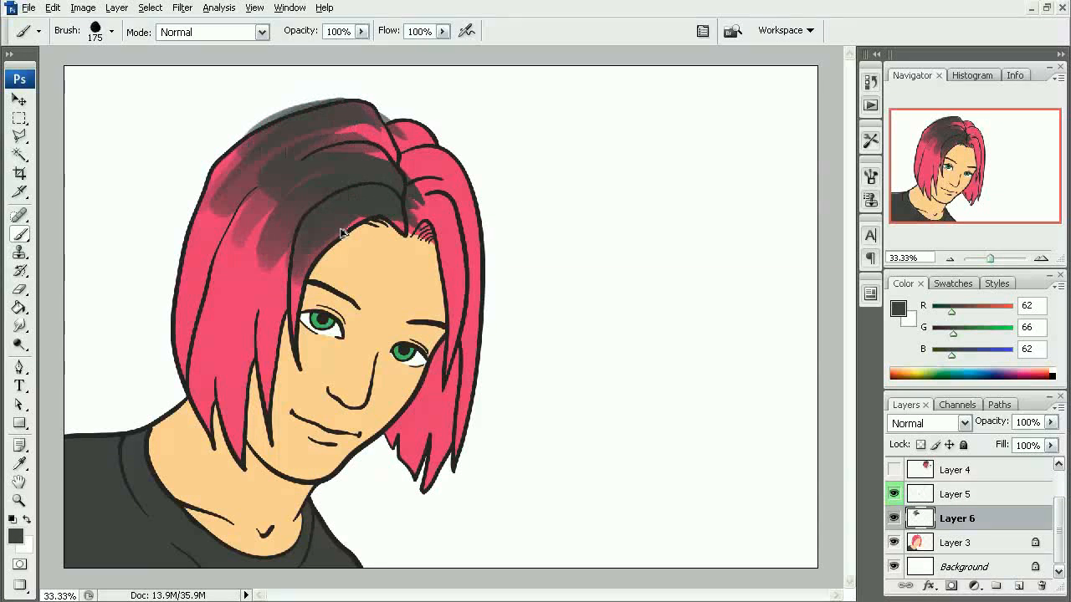
key(ctrl+alt+z)
key(ctrl+alt+z)
key(ctrl+alt+z)
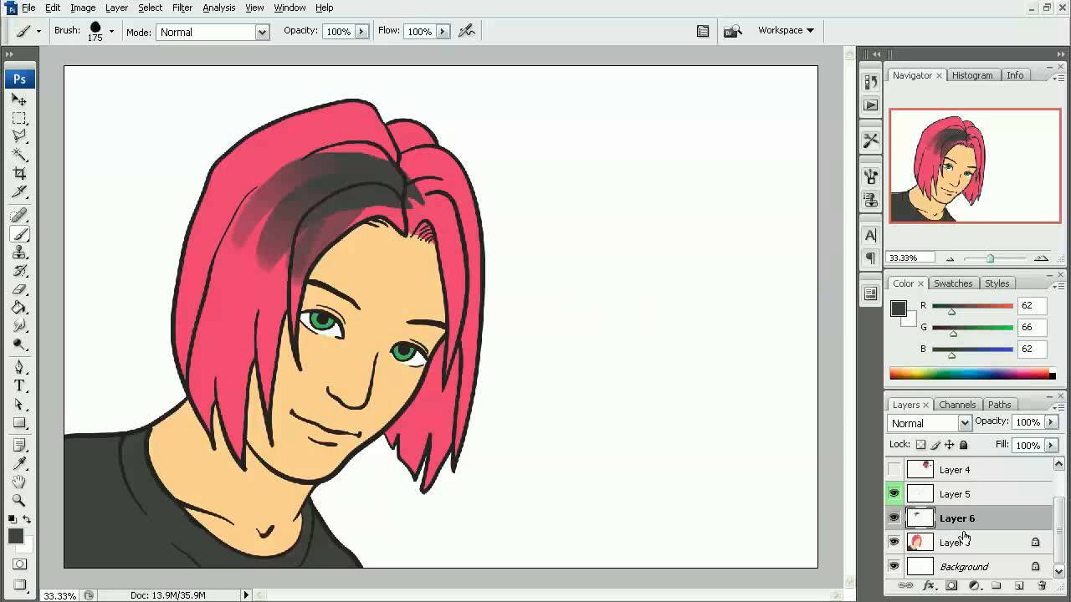
click(893, 518)
click(894, 519)
key(ctrl+alt+z)
key(ctrl+alt+z)
key(ctrl+alt+z)
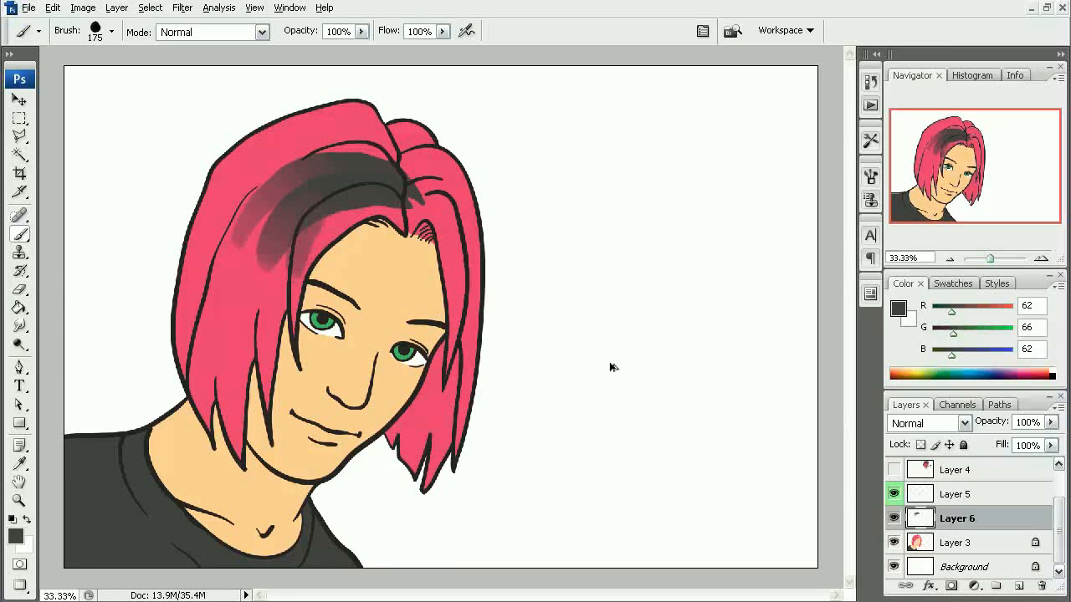
- Try dark gray strokes along the top of the hair on Layer 3 with the 175 px brush, and undo them
click(962, 543)
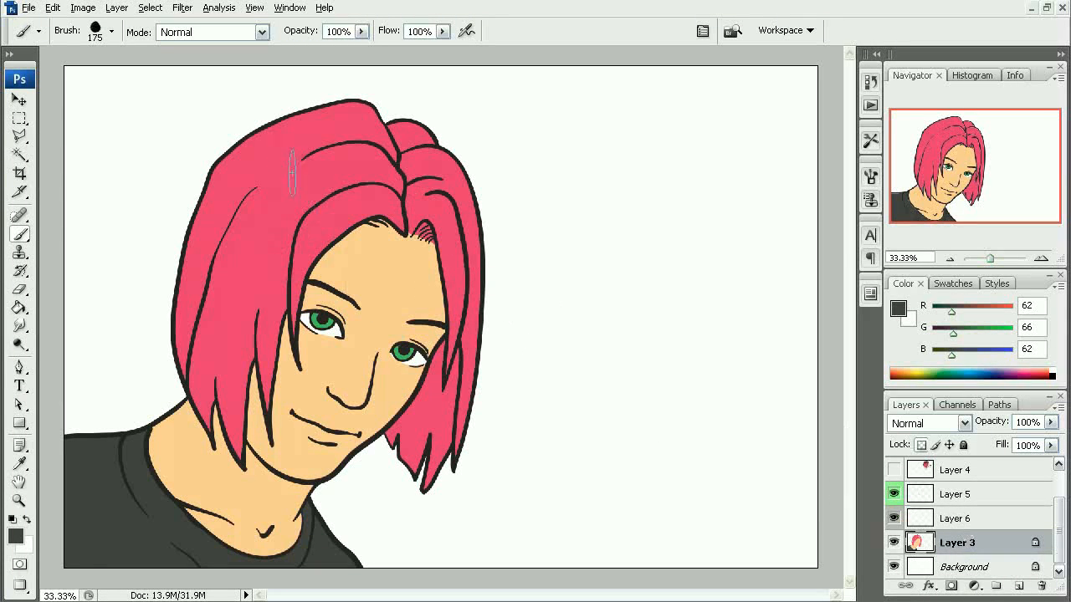
drag(212, 200, 367, 106)
key(ctrl+z)
drag(235, 172, 396, 104)
drag(215, 195, 334, 110)
key(ctrl+alt+z)
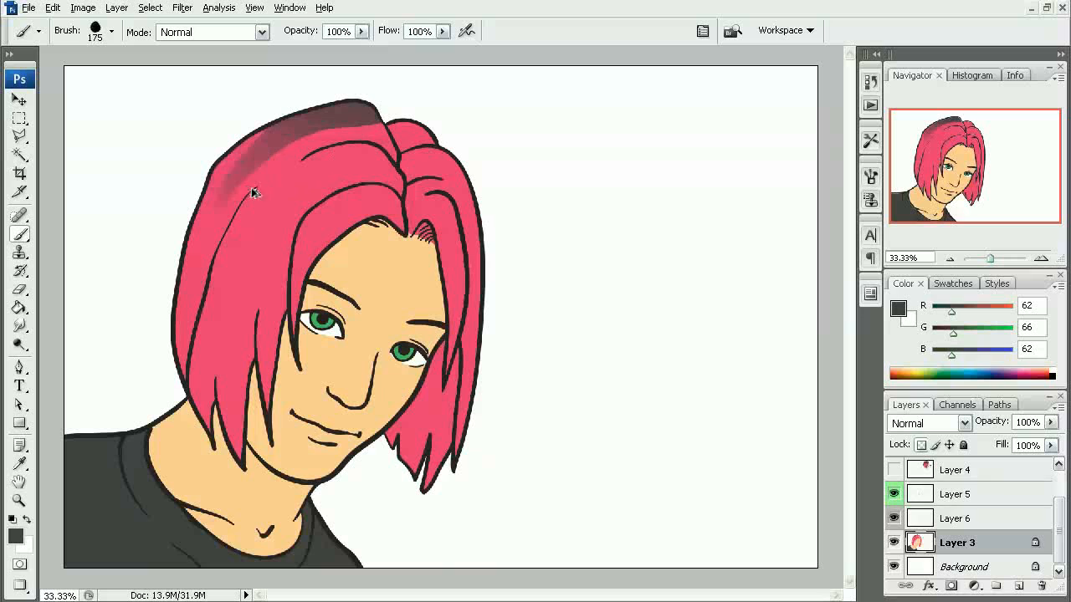
key(ctrl+alt+z)
- Enlarge the brush to 400 px and paint broad dark gray roots across the crown of the hair on Layer 3
key(])
key(])
key(])
key(])
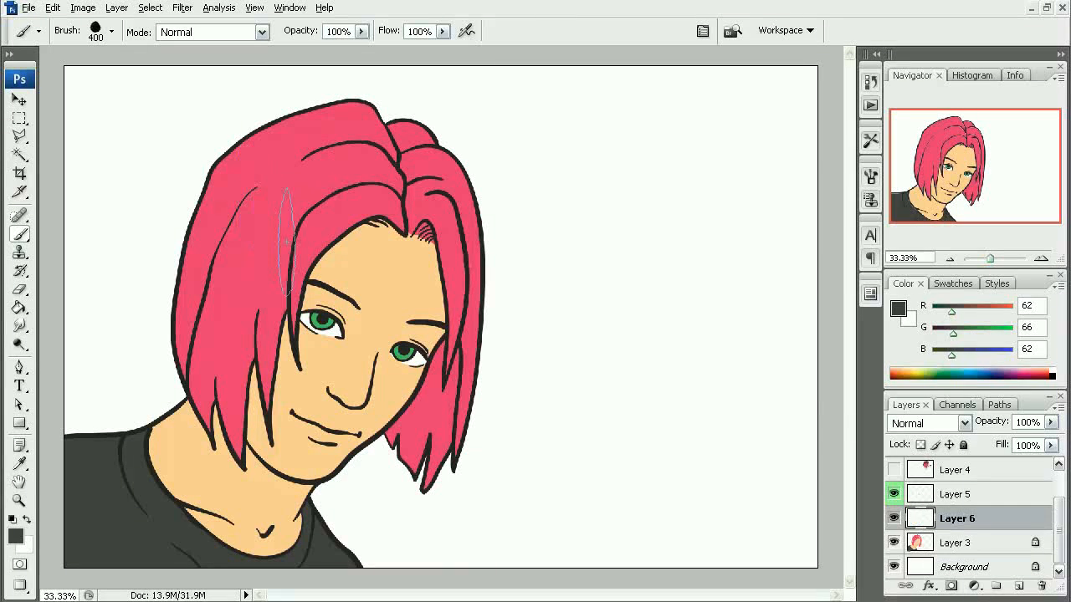
click(963, 544)
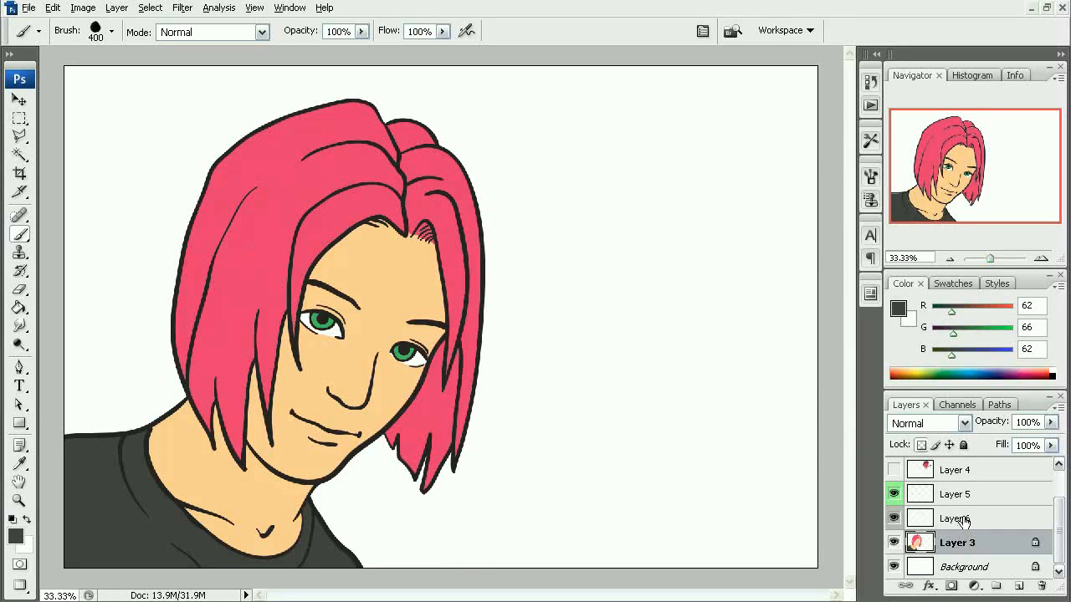
mouse_move(205, 226)
mouse_down()
mouse_move(267, 176)
mouse_move(368, 138)
mouse_up()
mouse_move(244, 269)
mouse_down()
mouse_move(425, 154)
mouse_move(370, 192)
mouse_up()
- Reduce the brush to 175 px and extend the dark gray roots over the right-hand hair and the remaining pink at the crown
key(bracketleft)
key(bracketleft)
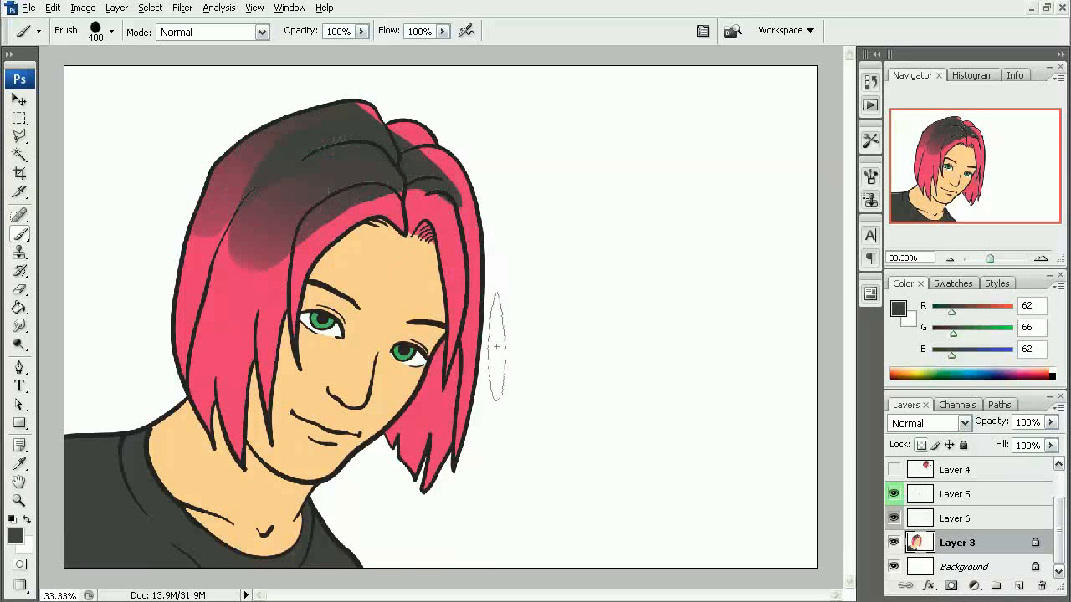
key(bracketleft)
drag(461, 311, 463, 257)
key(ctrl+z)
mouse_move(468, 301)
mouse_down()
mouse_move(454, 240)
mouse_move(425, 201)
mouse_move(477, 328)
mouse_move(460, 165)
mouse_move(397, 141)
mouse_up()
drag(457, 171, 435, 155)
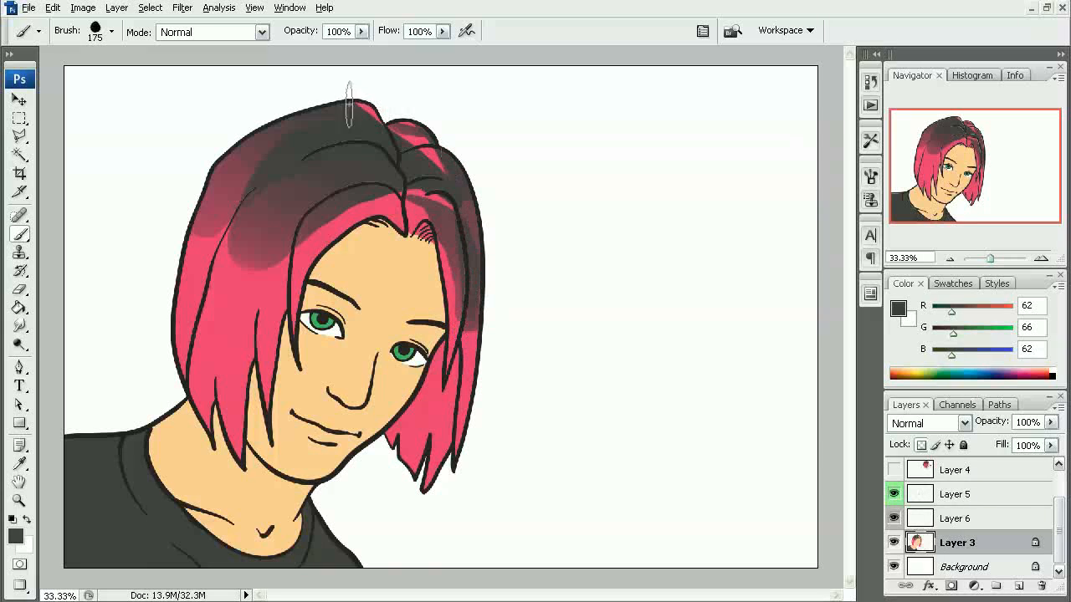
mouse_move(350, 104)
mouse_down()
mouse_move(379, 140)
mouse_move(442, 180)
mouse_up()
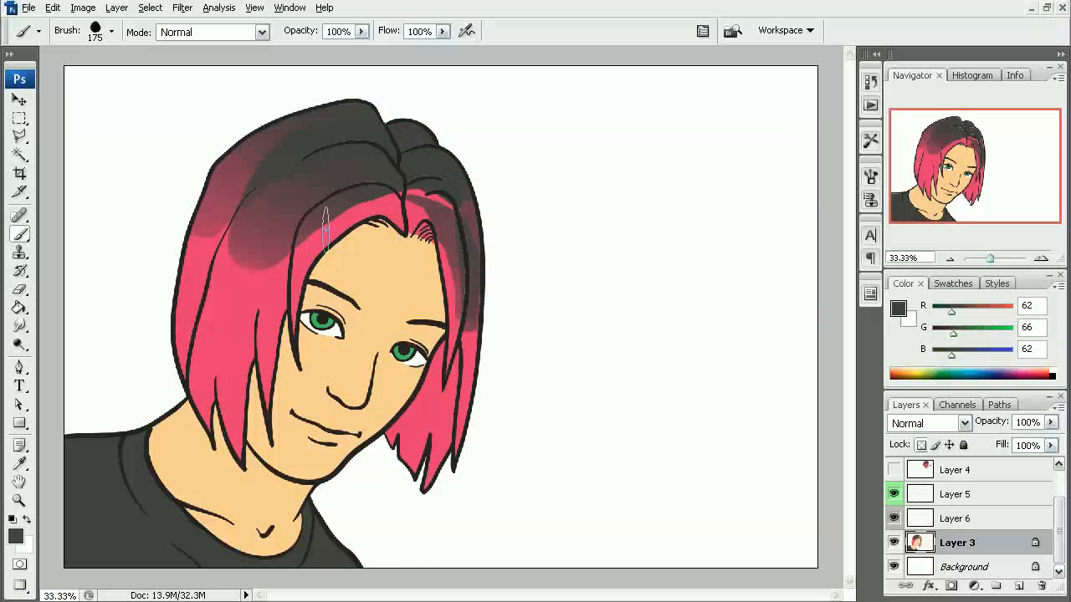
- Fill the dark gray roots in along the forehead hairline and around the parting
mouse_move(307, 255)
mouse_down()
mouse_move(349, 209)
mouse_move(354, 243)
mouse_move(294, 263)
mouse_move(387, 209)
mouse_move(324, 218)
mouse_move(406, 216)
mouse_move(357, 213)
mouse_move(387, 222)
mouse_up()
ctrl+click(408, 247)
ctrl+click(413, 258)
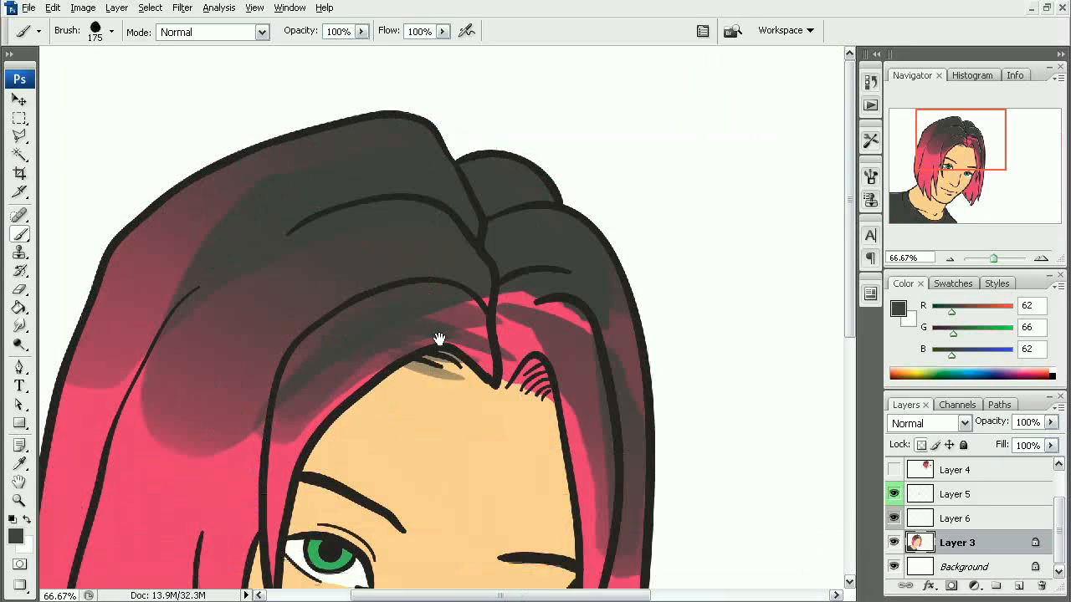
mouse_move(507, 349)
mouse_down()
mouse_move(555, 311)
mouse_move(509, 310)
mouse_up()
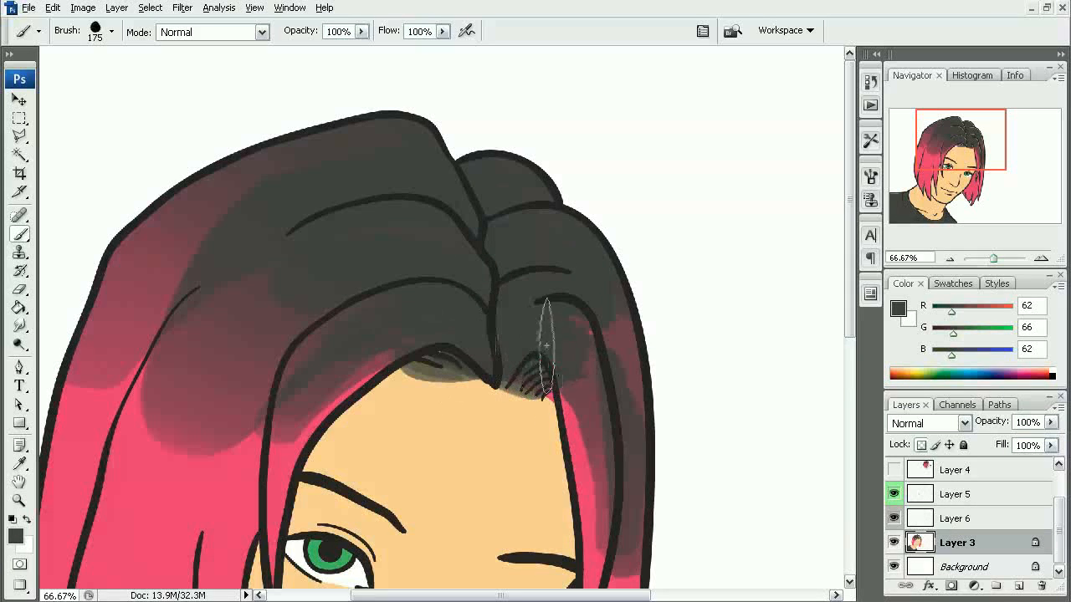
drag(545, 310, 478, 239)
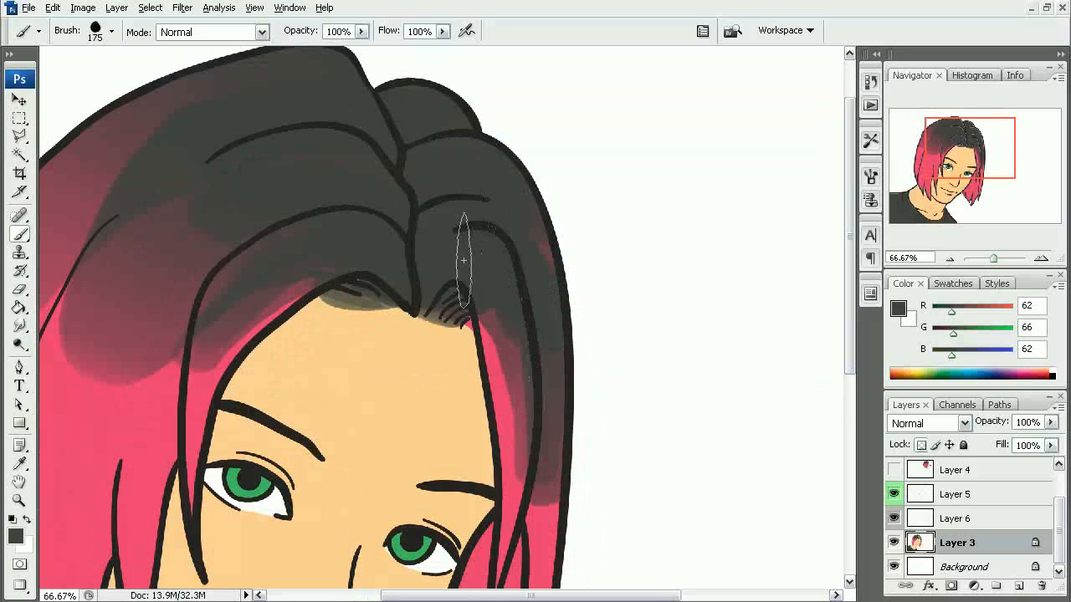
scroll(493, 372, down, 3)
drag(368, 305, 502, 287)
alt+click(468, 258)
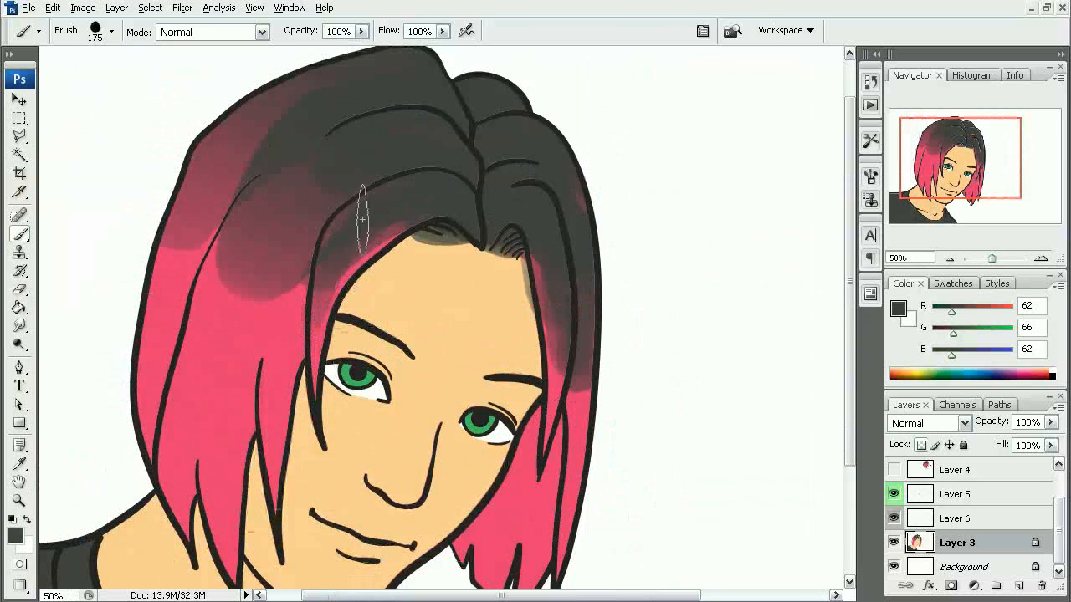
- Blend the dark roots into the pink on the portrait's left-hand hair using mid-tones and pink sampled from the hair
alt+click(237, 314)
alt+click(241, 281)
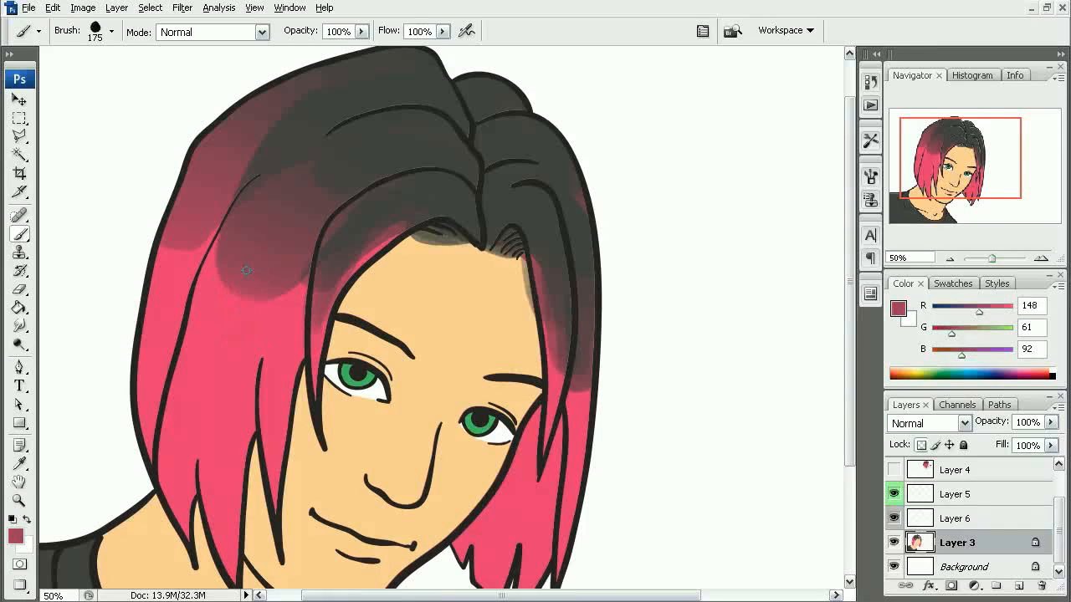
mouse_move(204, 323)
mouse_down()
mouse_move(249, 217)
mouse_move(276, 370)
mouse_move(269, 292)
mouse_move(229, 364)
mouse_move(232, 292)
mouse_up()
alt+click(207, 393)
drag(203, 361, 192, 398)
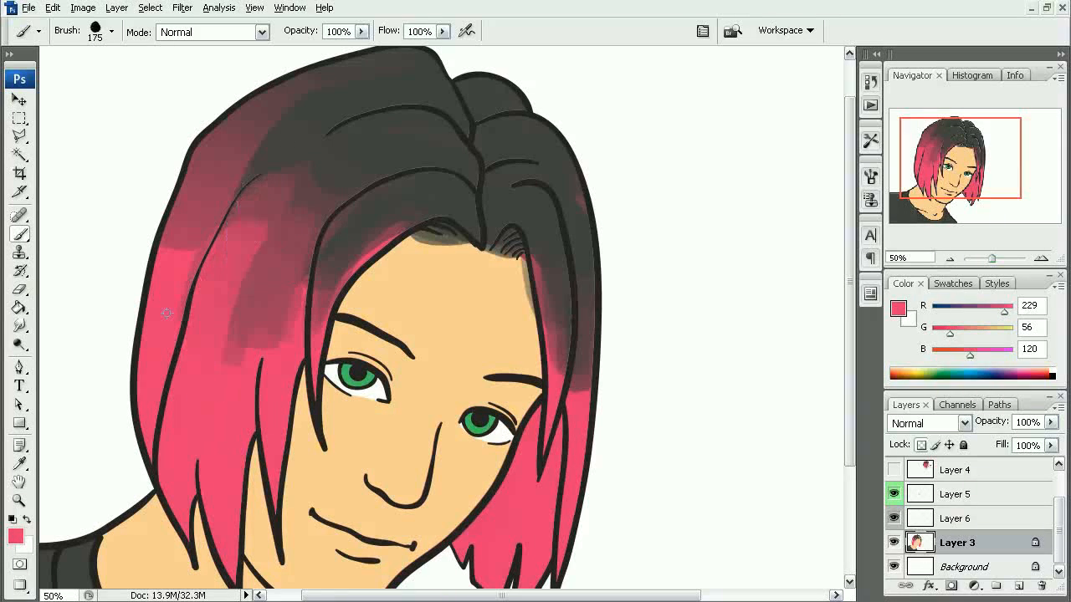
drag(175, 253, 246, 158)
alt+click(218, 165)
drag(188, 270, 172, 317)
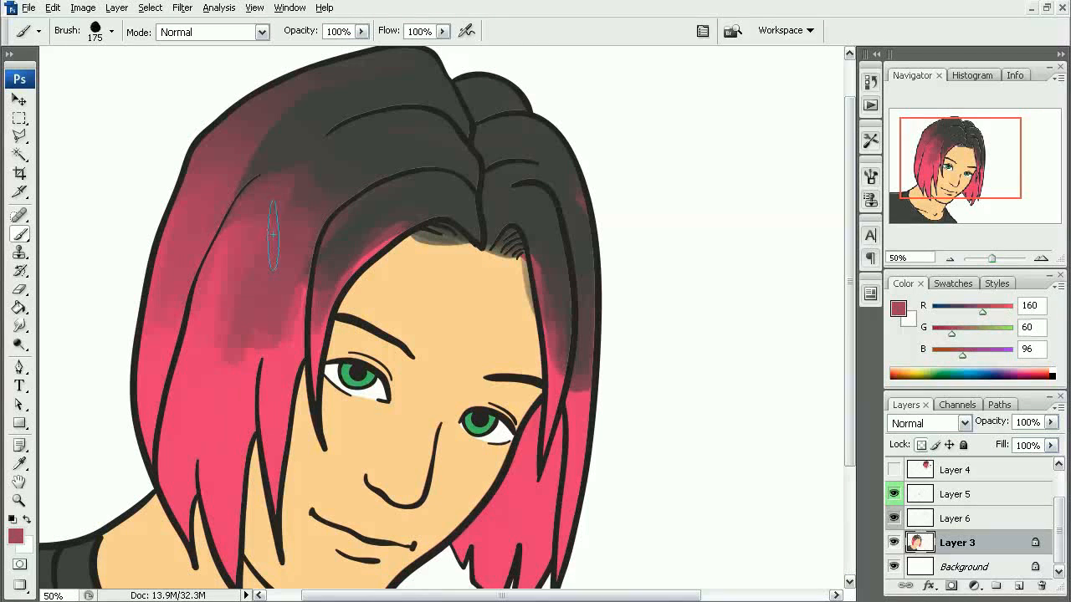
drag(212, 389, 252, 274)
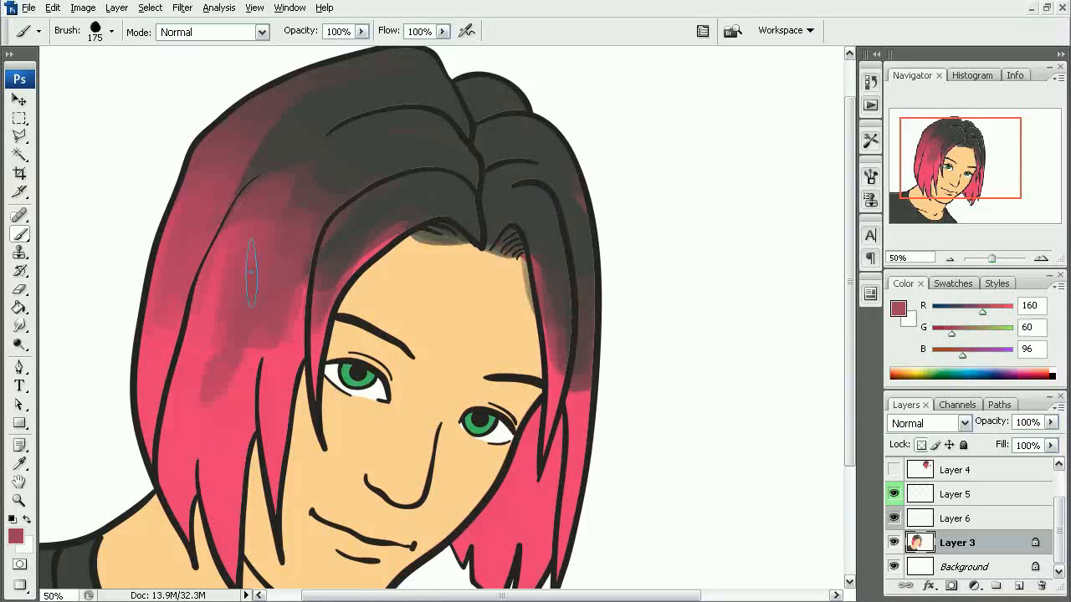
- Paint streaks of sampled pink up into the dark roots of the fringe and the right-hand hair
alt+click(285, 380)
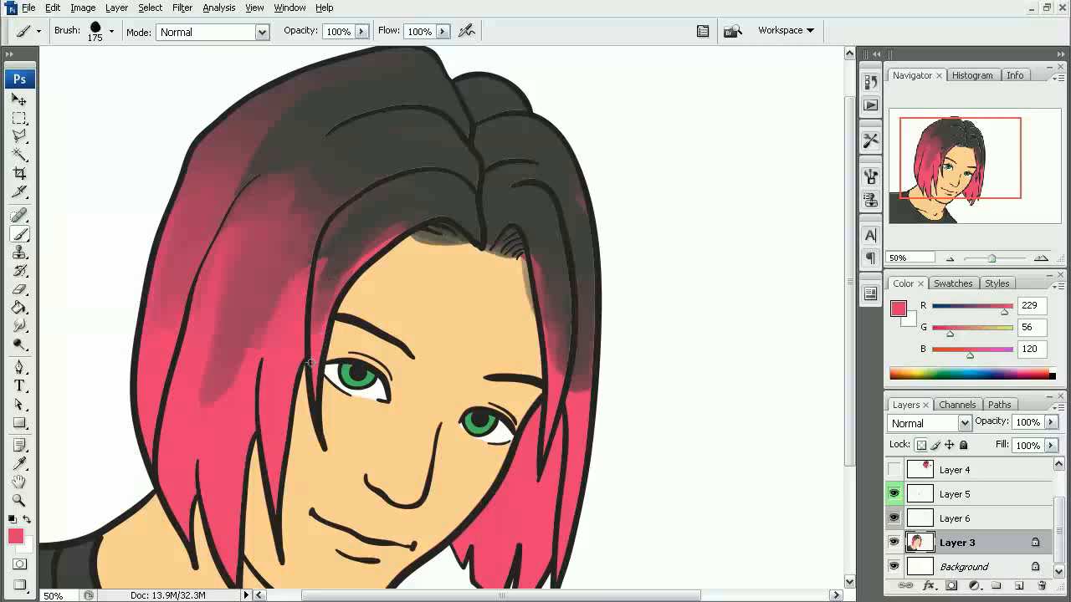
drag(317, 351, 339, 289)
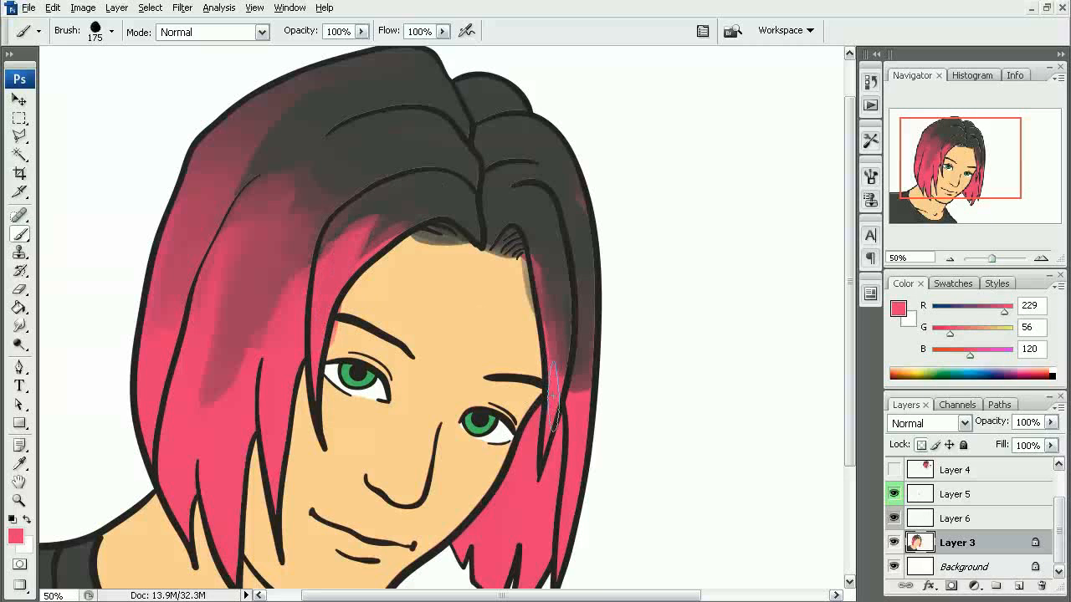
mouse_move(555, 393)
mouse_down()
mouse_move(554, 239)
mouse_move(577, 389)
mouse_move(588, 337)
mouse_move(581, 382)
mouse_move(591, 209)
mouse_move(583, 370)
mouse_move(564, 201)
mouse_up()
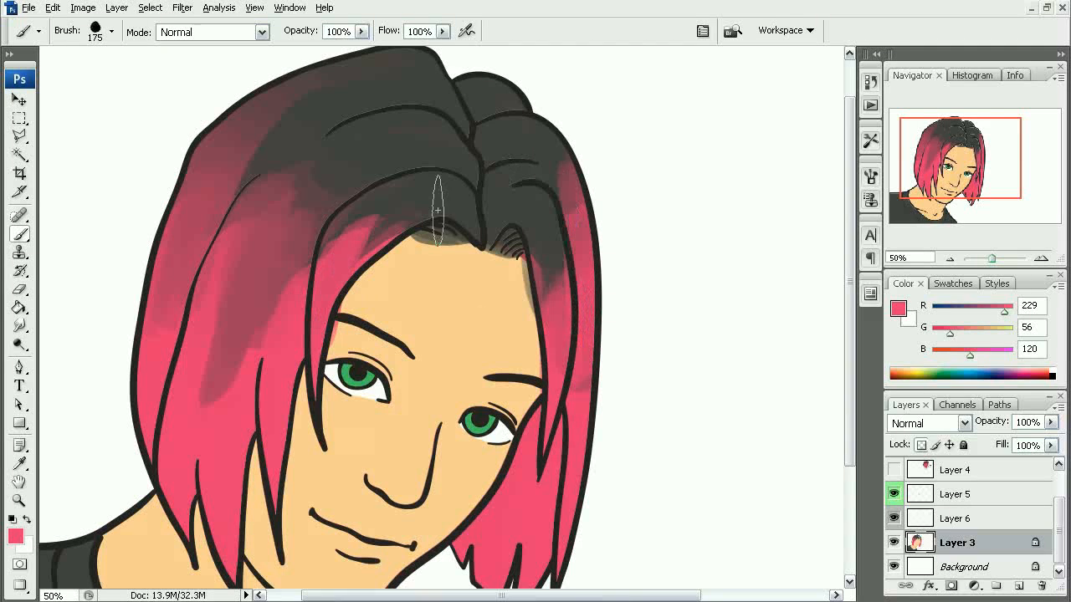
key(space)
drag(464, 248, 497, 159)
alt+click(463, 260)
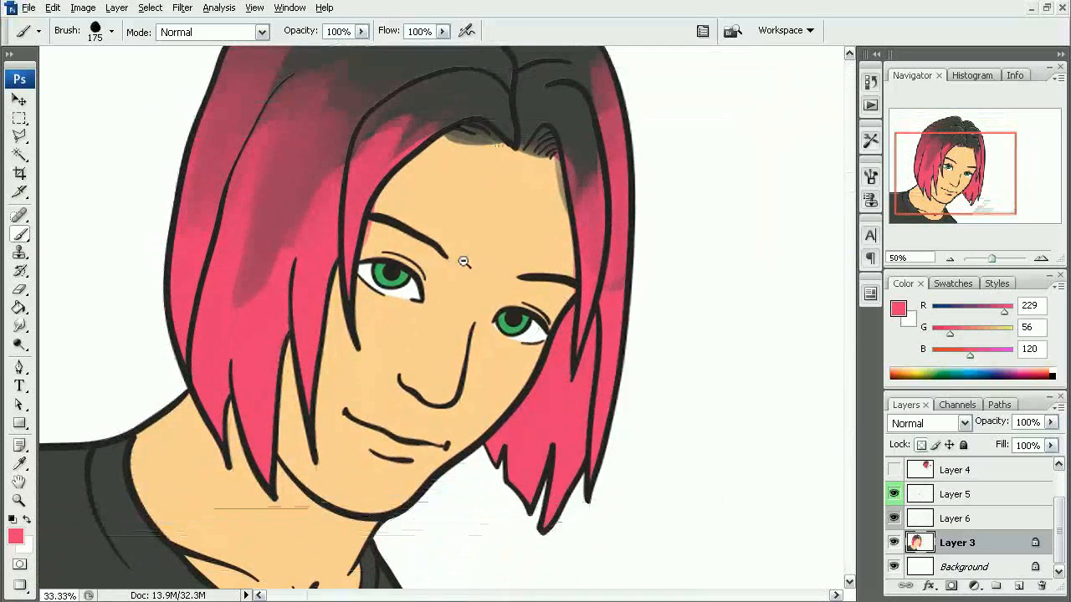
alt+click(460, 266)
ctrl+click(400, 344)
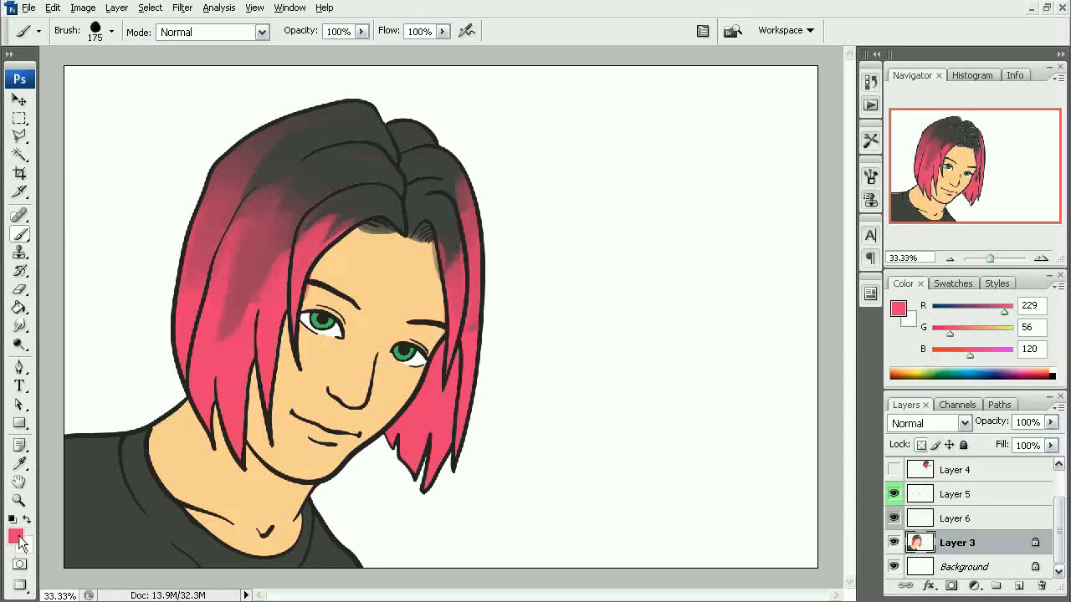
- Sample the skin tone and darken it to the brown b28349 as the foreground color
alt+click(244, 504)
click(20, 539)
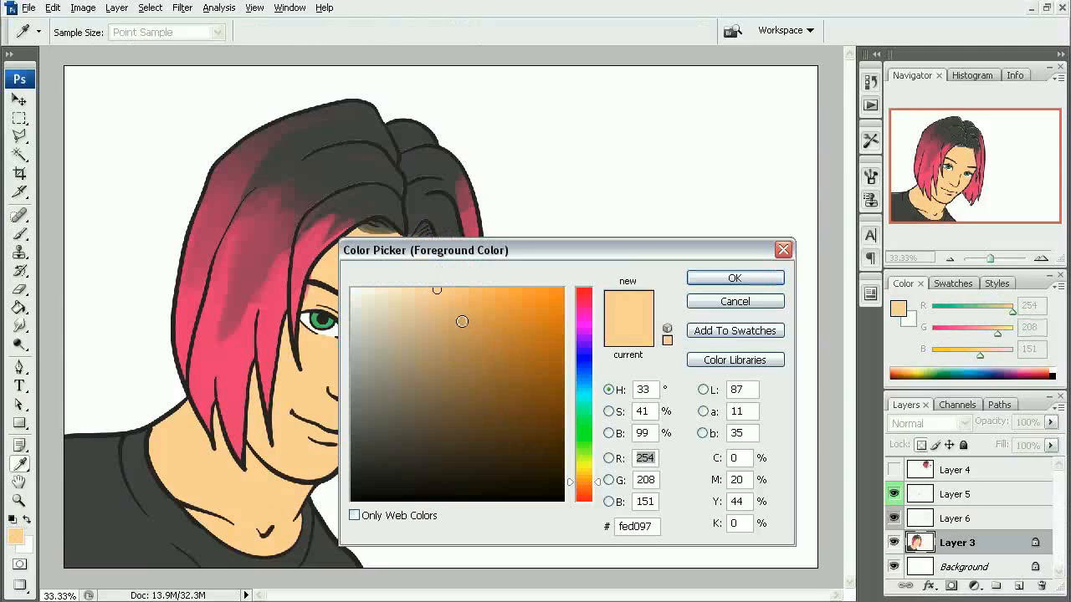
drag(462, 322, 475, 355)
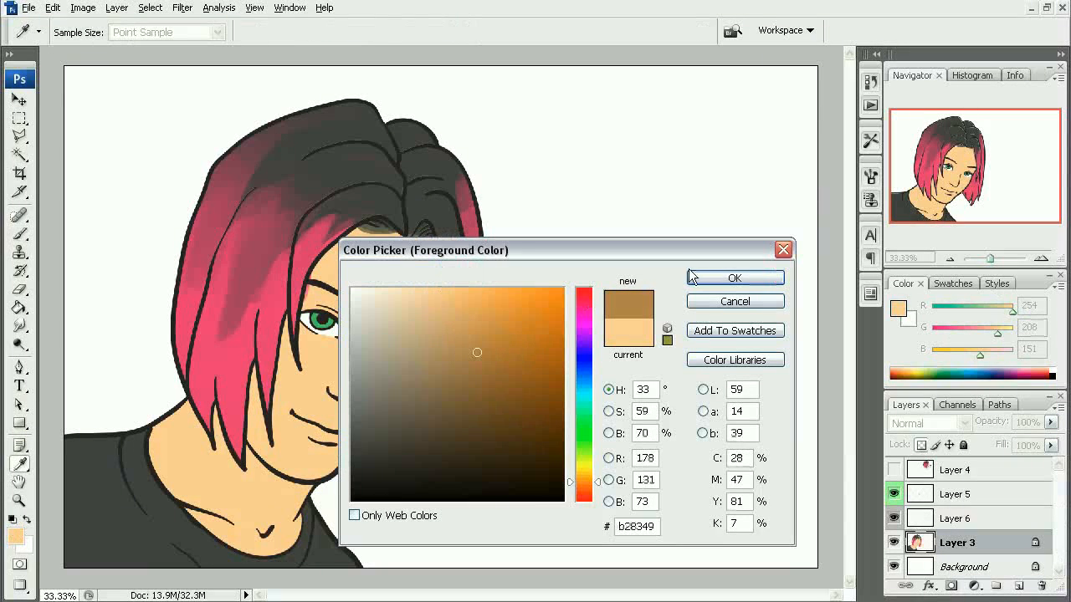
click(740, 283)
- Shade the right-hand cheek, chin, upper lip, side of the nose and eye socket in brown with a 90 px brush
key(b)
mouse_move(314, 470)
mouse_down()
mouse_move(359, 446)
mouse_move(359, 426)
mouse_move(400, 407)
mouse_move(418, 373)
mouse_up()
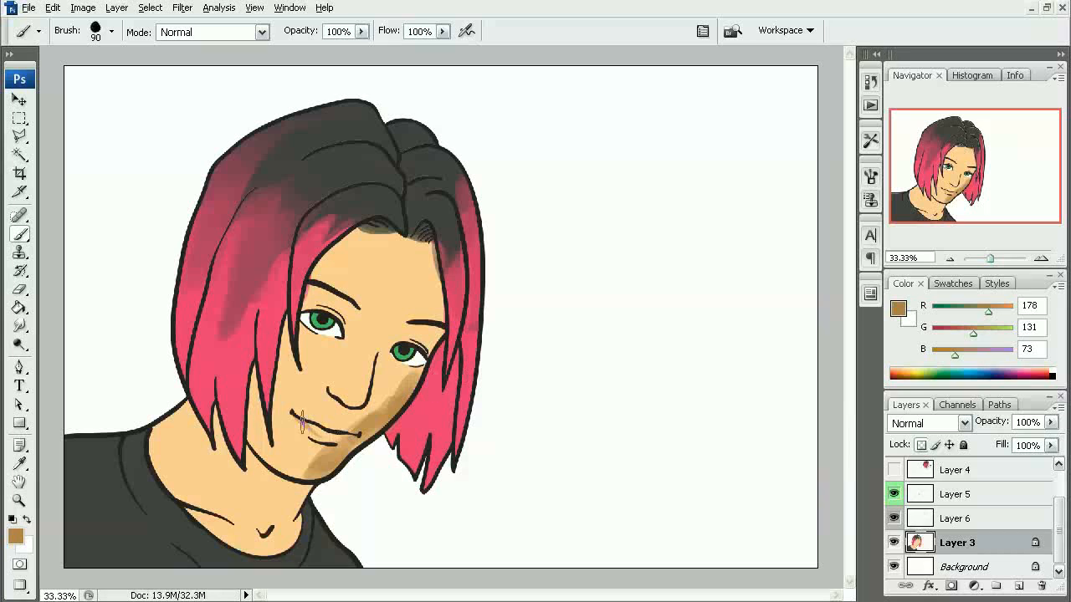
drag(307, 416, 340, 430)
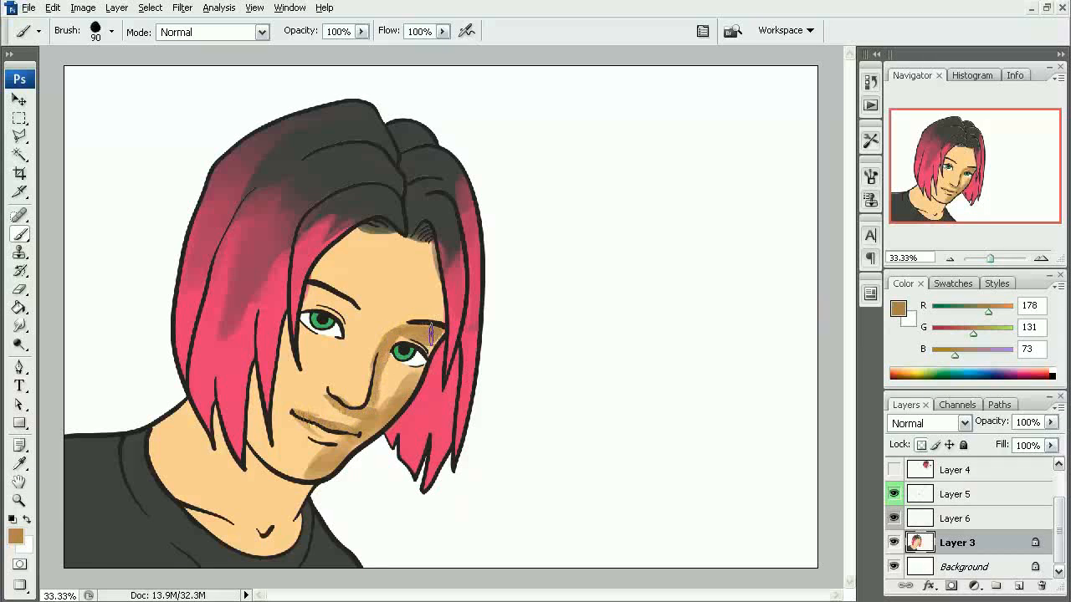
drag(431, 333, 394, 339)
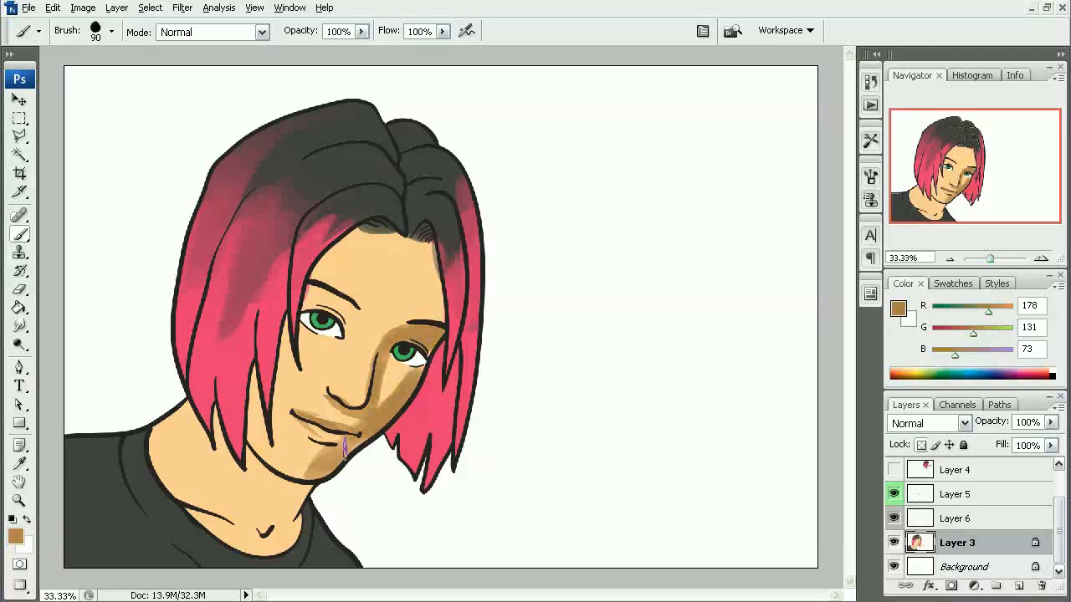
- Extend the brown shading along the underside of the chin and below the lower lip
mouse_move(271, 457)
mouse_down()
mouse_move(314, 470)
mouse_move(283, 471)
mouse_move(299, 475)
mouse_move(286, 473)
mouse_move(323, 461)
mouse_up()
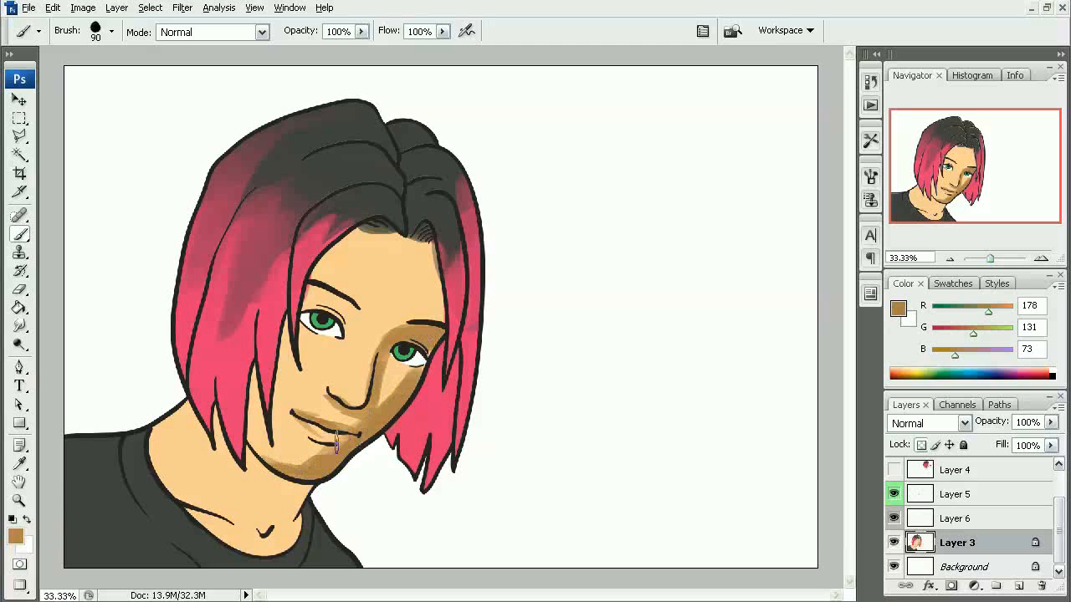
ctrl+click(343, 447)
mouse_move(398, 405)
mouse_down()
mouse_move(449, 403)
mouse_move(418, 419)
mouse_up()
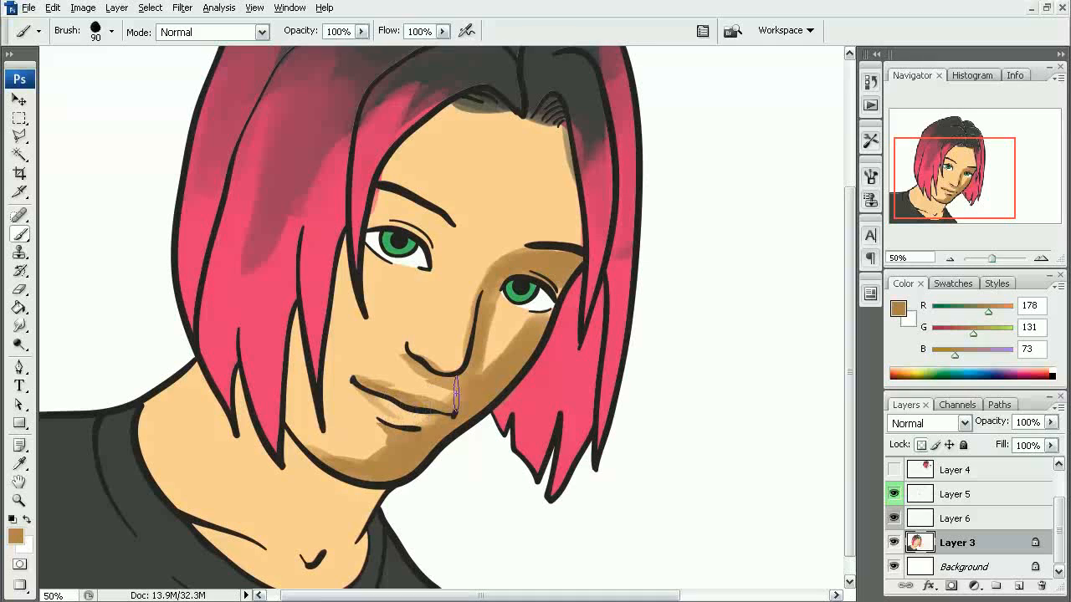
- Mix a salmon lip tone from hair pink at 50% opacity over the skin and paint the lower lip with it
alt+click(333, 341)
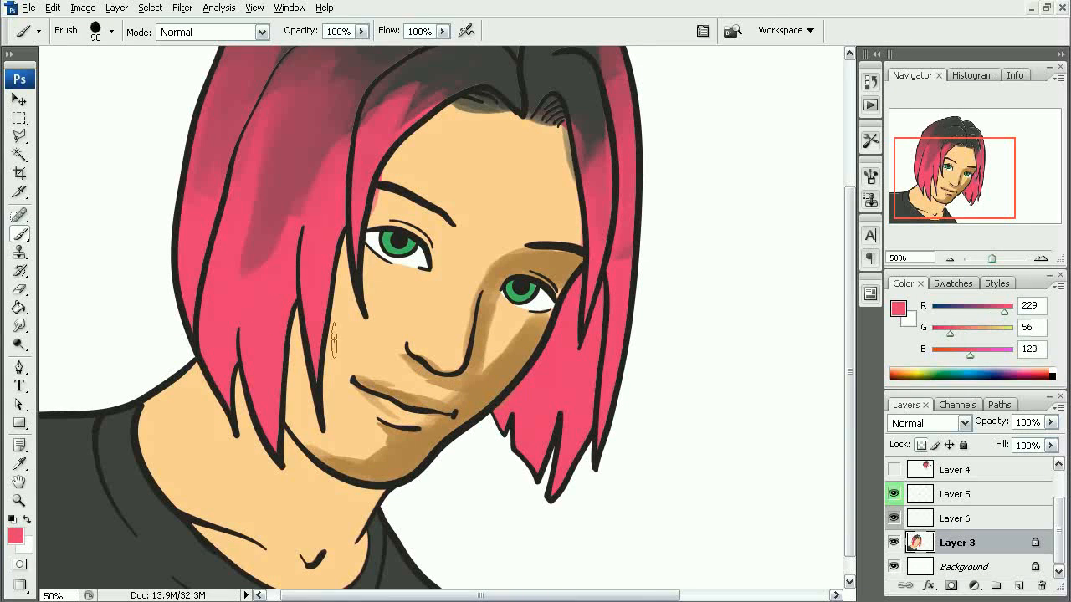
drag(343, 416, 346, 425)
alt+click(346, 414)
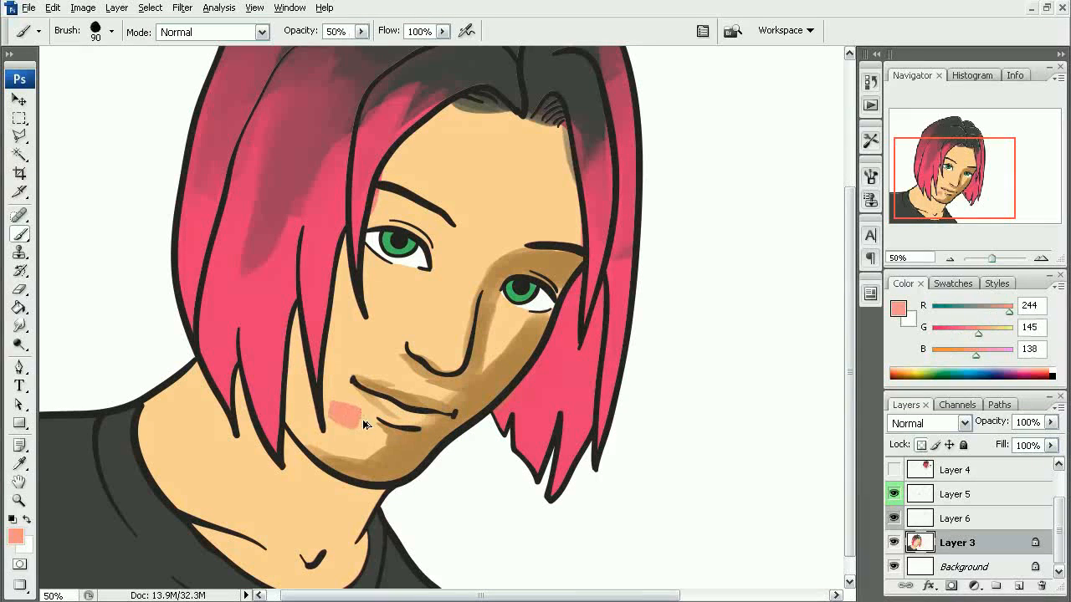
key(ctrl+z)
drag(379, 406, 407, 416)
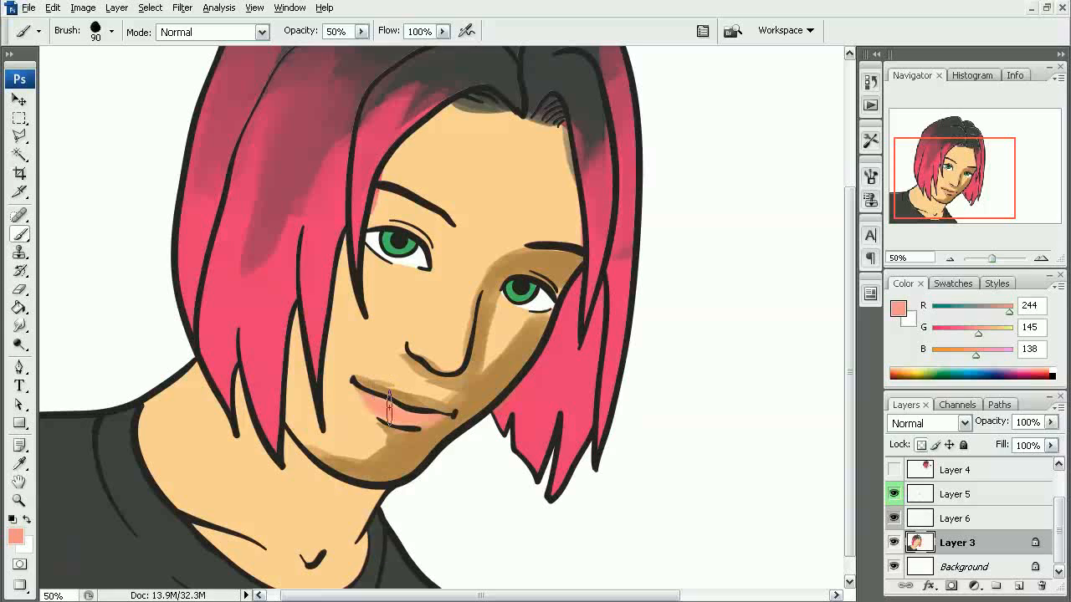
- Paint the upper lip in a reddish brown mixed from hair pink over shaded skin, and clean its edge with skin tone
alt+click(264, 308)
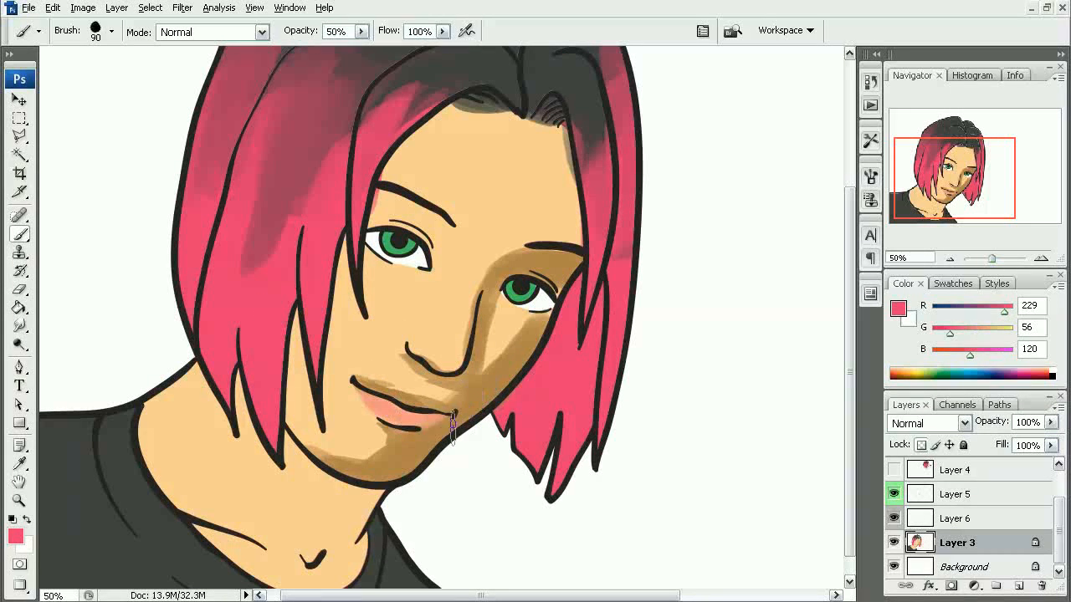
drag(415, 450, 441, 430)
alt+click(422, 444)
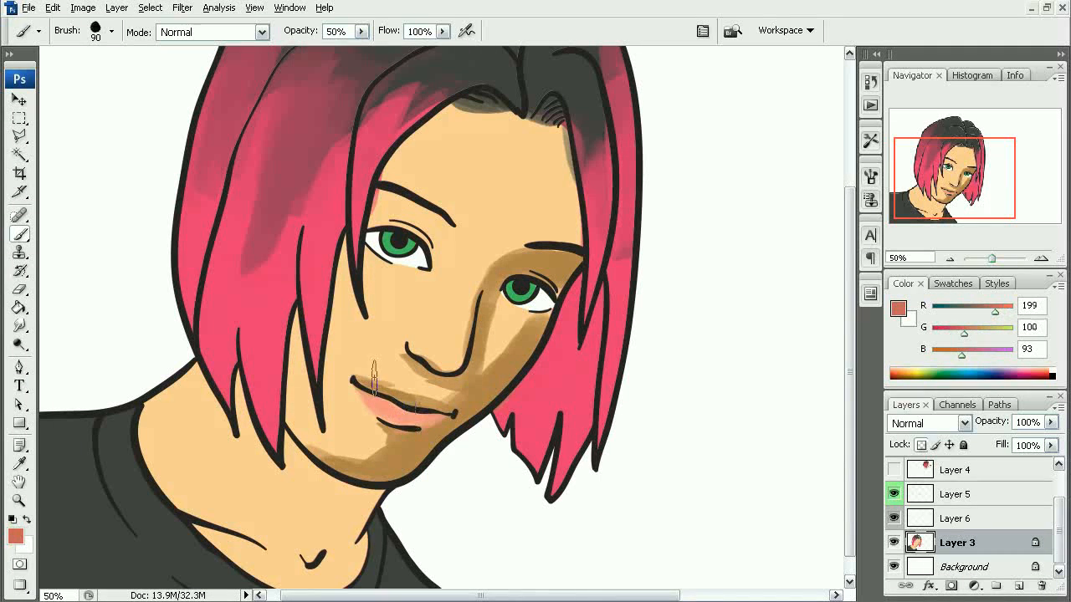
drag(378, 389, 408, 395)
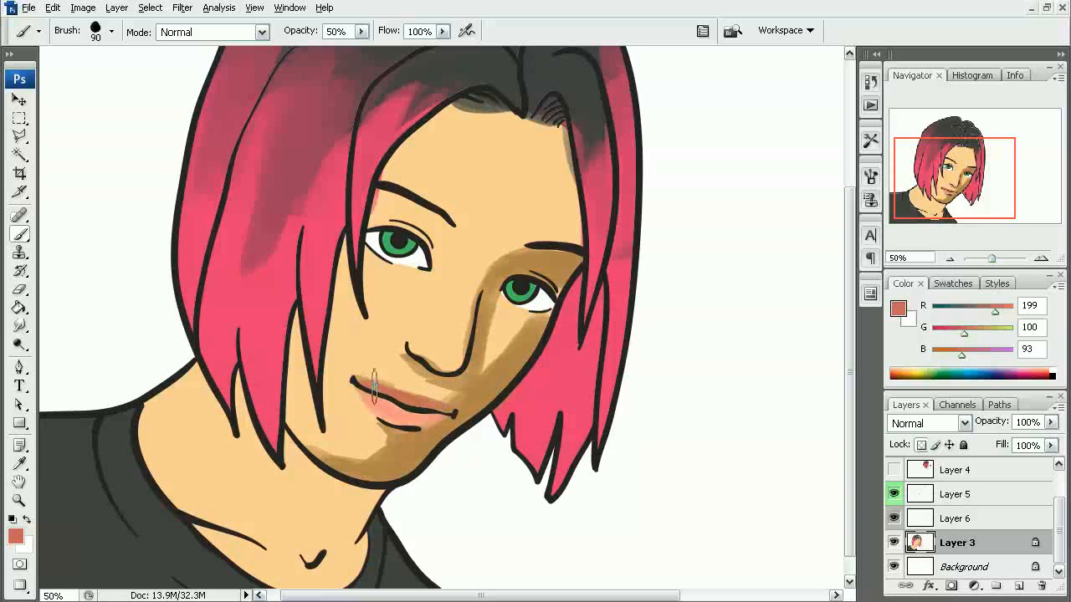
alt+click(371, 372)
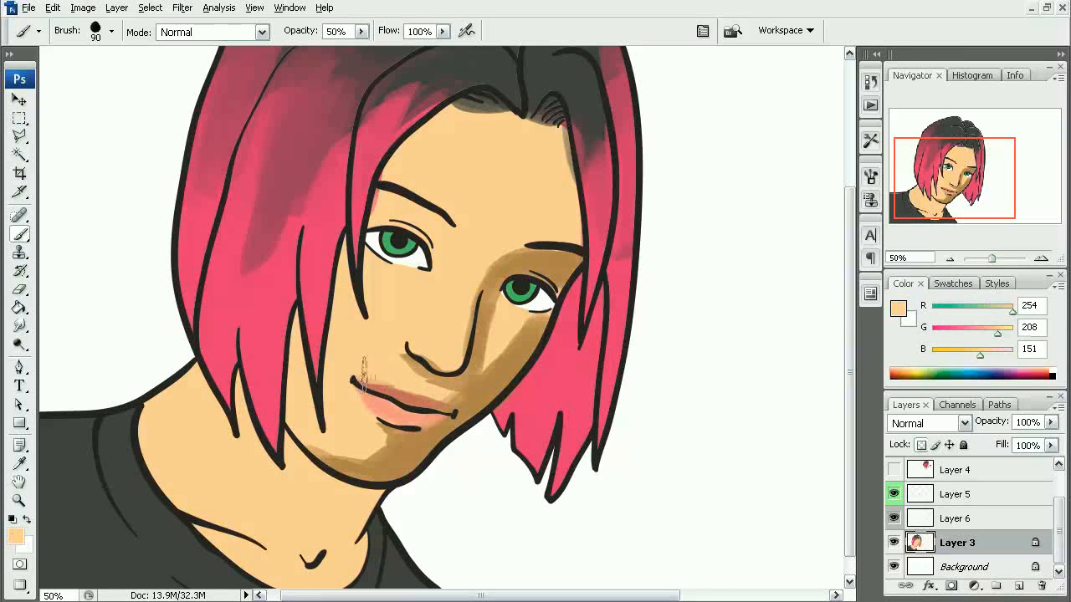
mouse_move(382, 371)
mouse_down()
mouse_move(412, 384)
mouse_move(379, 378)
mouse_move(408, 359)
mouse_move(417, 382)
mouse_move(392, 352)
mouse_move(406, 371)
mouse_move(448, 388)
mouse_move(426, 383)
mouse_move(452, 414)
mouse_move(480, 385)
mouse_up()
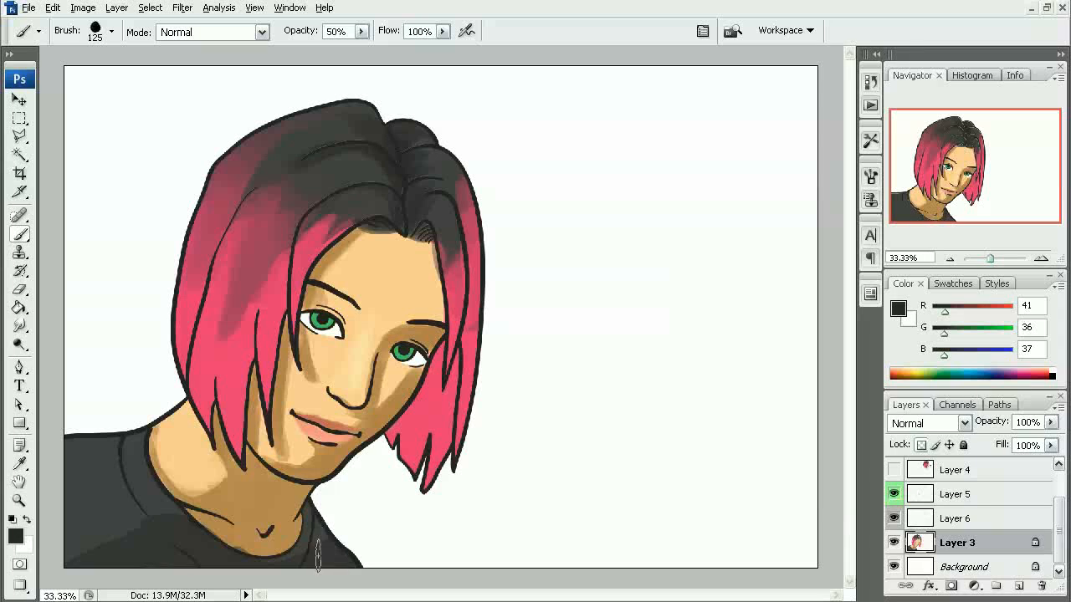
- Shade the shirt's right-hand shoulder in near-black with an 80 px brush at 100% opacity
ctrl+click(324, 538)
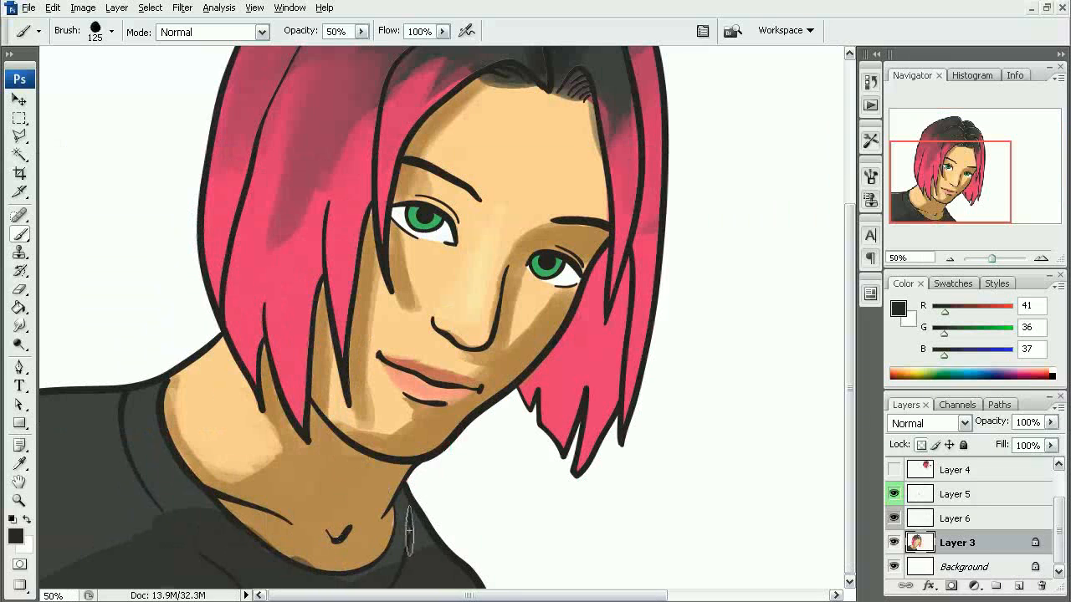
key(bracketleft)
key(bracketleft)
key(bracketleft)
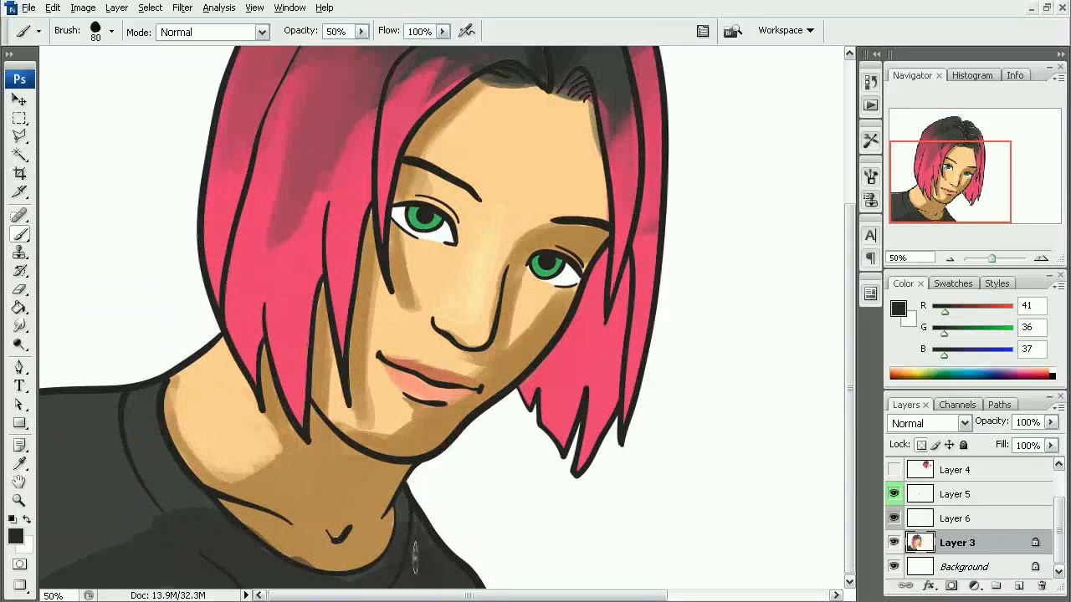
key(0)
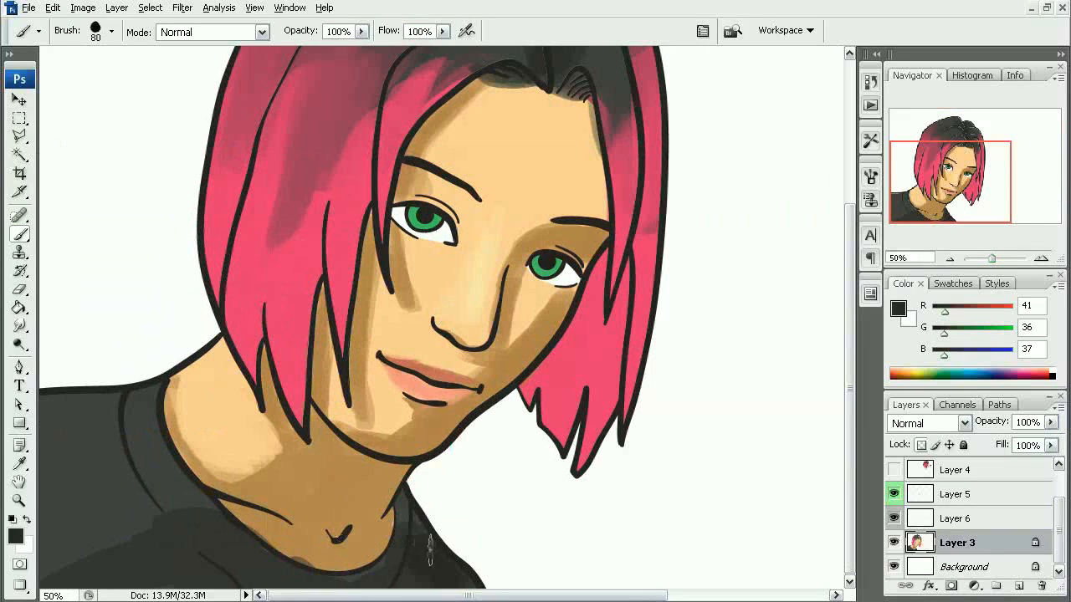
drag(483, 576, 479, 601)
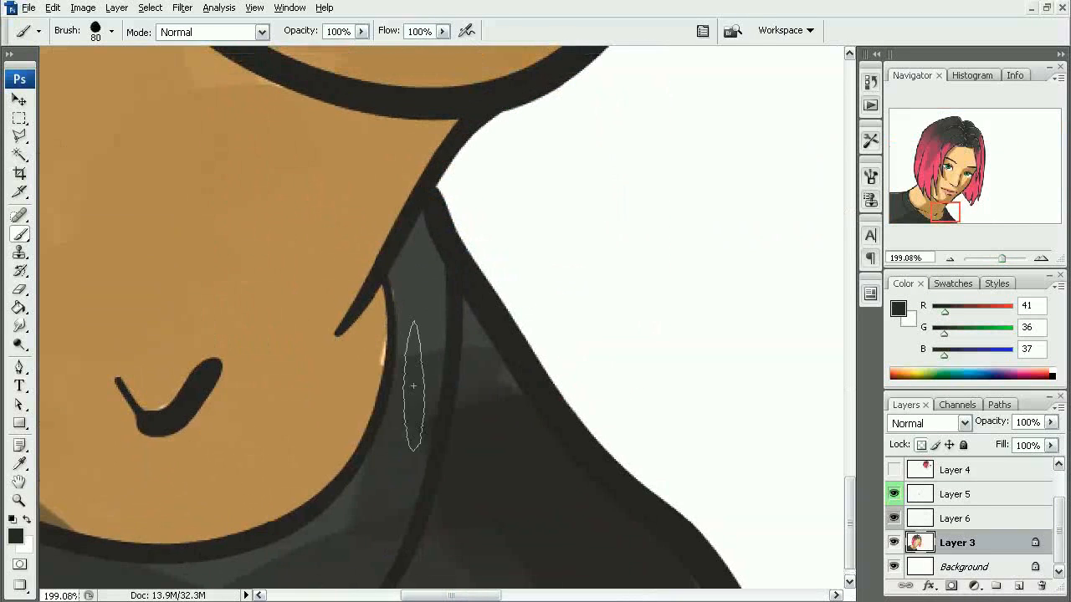
- Darken the shirt's right-hand collar band and the fabric beneath the neckline in near-black, reducing the brush to 40 px
key(bracketleft)
key(bracketleft)
key(bracketleft)
key(bracketleft)
mouse_move(409, 276)
mouse_down()
mouse_move(418, 354)
mouse_move(421, 227)
mouse_move(454, 310)
mouse_move(435, 420)
mouse_move(406, 406)
mouse_move(414, 509)
mouse_move(436, 572)
mouse_up()
key(bracketleft)
drag(317, 498, 442, 471)
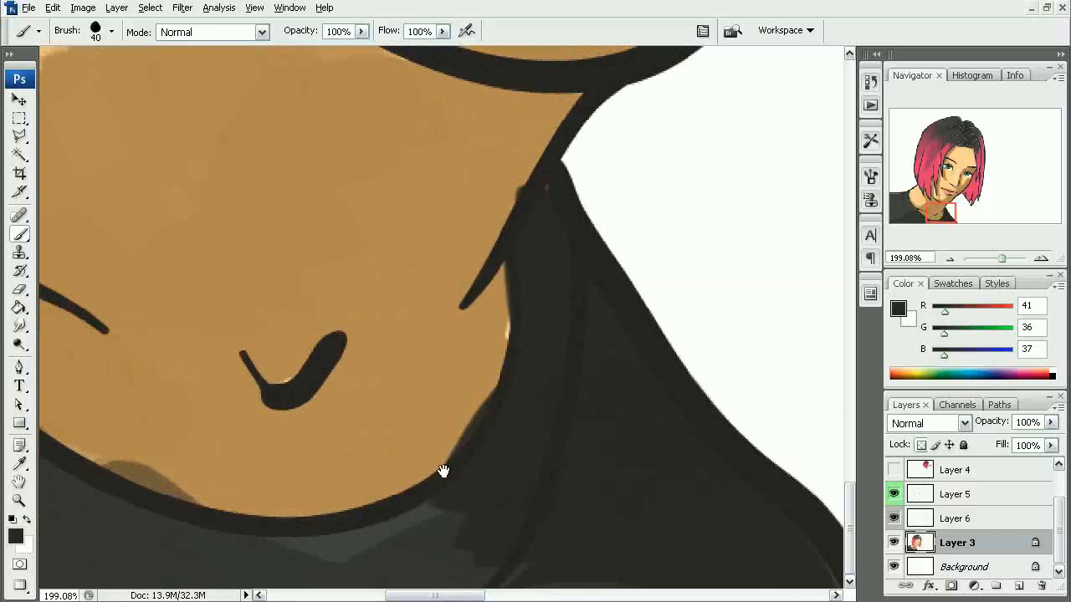
mouse_move(388, 558)
mouse_down()
mouse_move(416, 536)
mouse_move(217, 550)
mouse_up()
drag(476, 536, 453, 570)
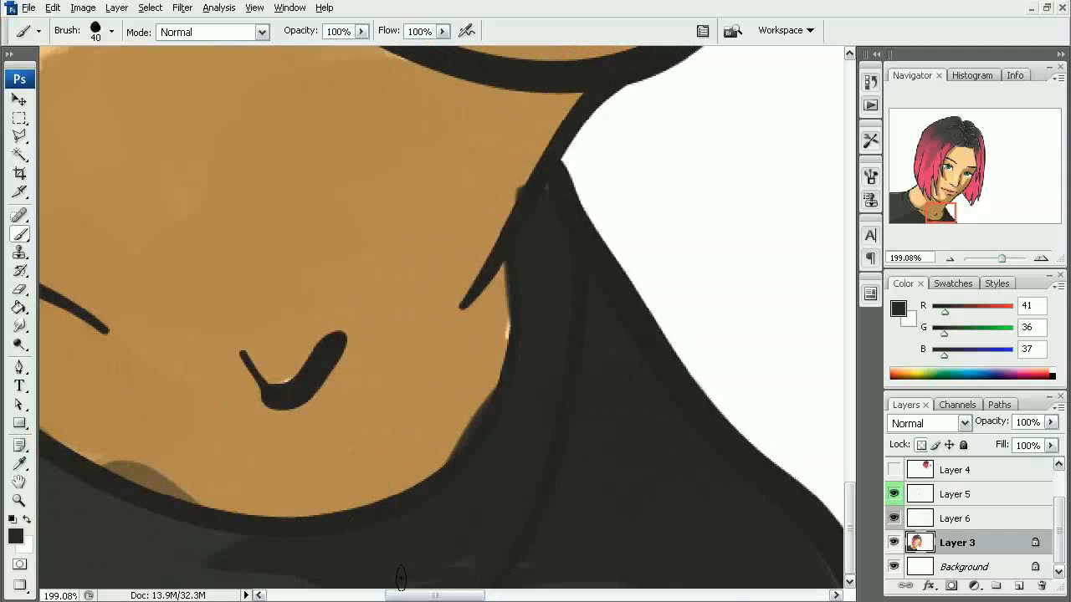
- Extend the near-black shading along the left-hand part of the neckline and across the shirt's chest
alt+click(374, 525)
alt+click(373, 524)
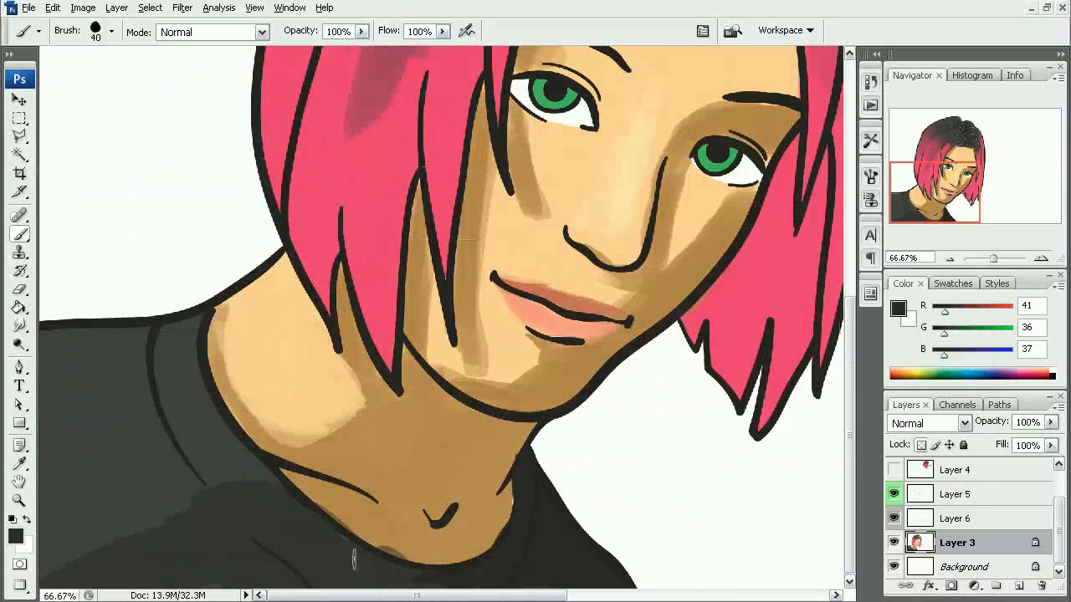
mouse_move(374, 568)
mouse_down()
mouse_move(321, 544)
mouse_move(315, 553)
mouse_move(342, 566)
mouse_move(293, 520)
mouse_move(305, 523)
mouse_move(270, 570)
mouse_move(240, 561)
mouse_move(377, 561)
mouse_move(353, 579)
mouse_up()
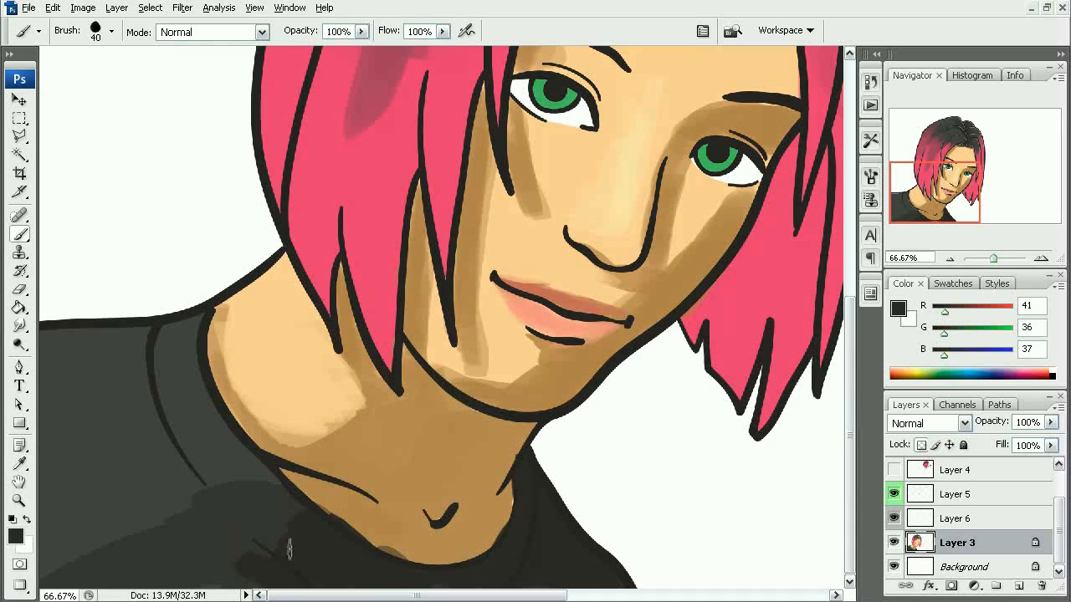
mouse_move(287, 539)
mouse_down()
mouse_move(222, 563)
mouse_move(286, 566)
mouse_move(307, 547)
mouse_move(305, 521)
mouse_move(117, 589)
mouse_up()
- Select Layer 2, sample the brown skin shadow and darken the foreground color to RGB 104, 70, 29
key(ctrl+minus)
key(ctrl+minus)
key(ctrl+minus)
key(ctrl+plus)
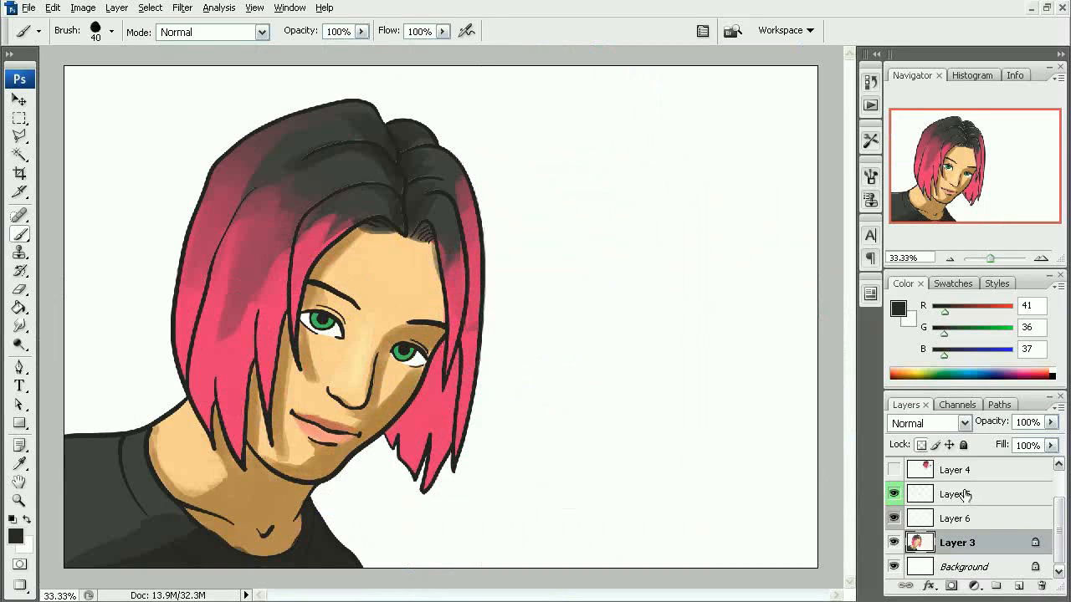
scroll(962, 496, up, 2)
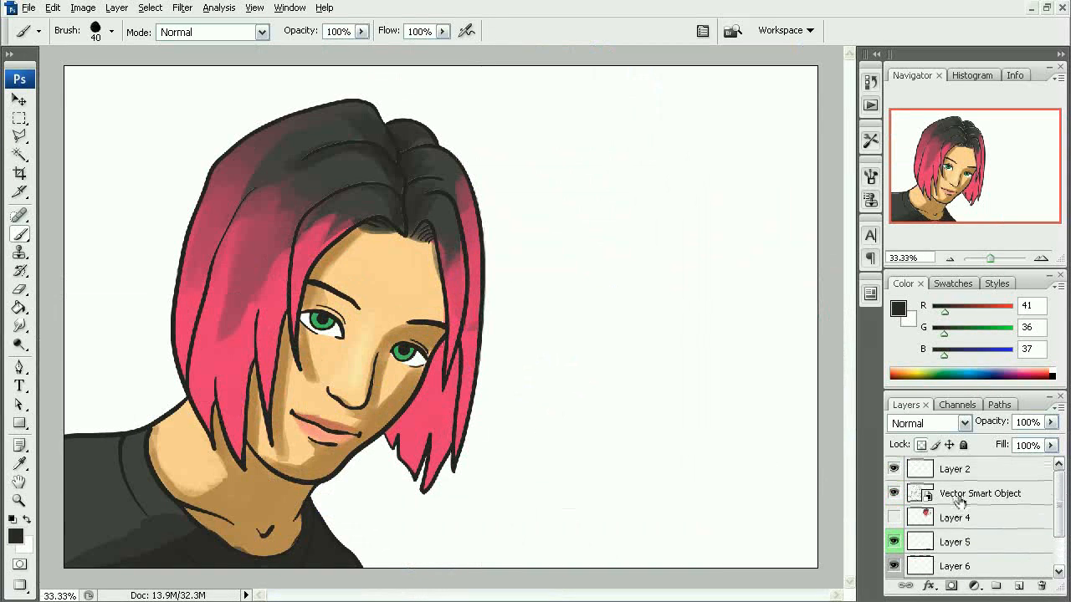
click(954, 469)
key(ctrl+plus)
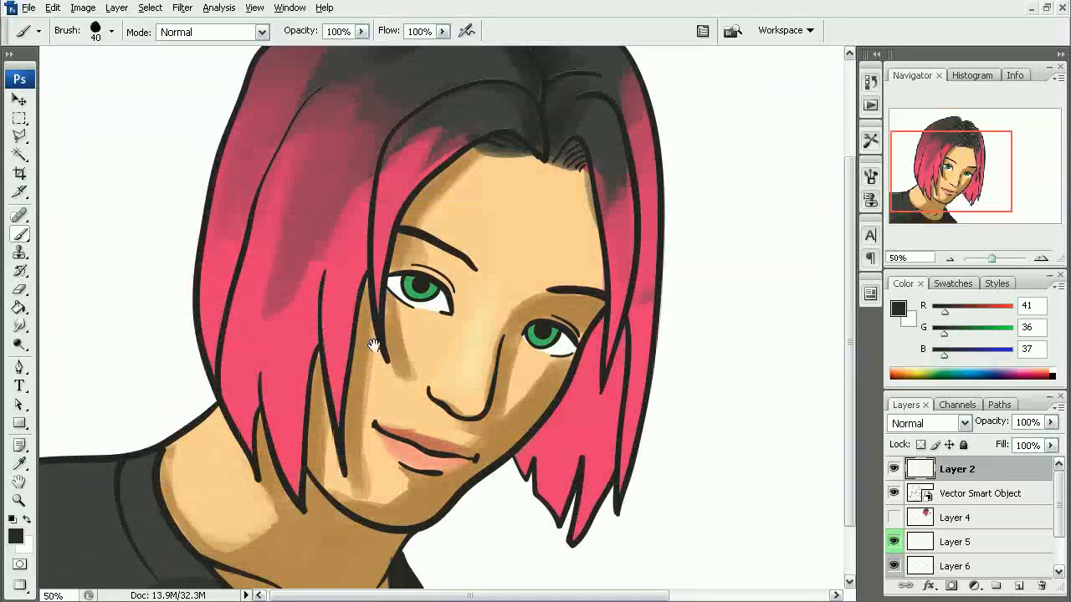
alt+click(386, 355)
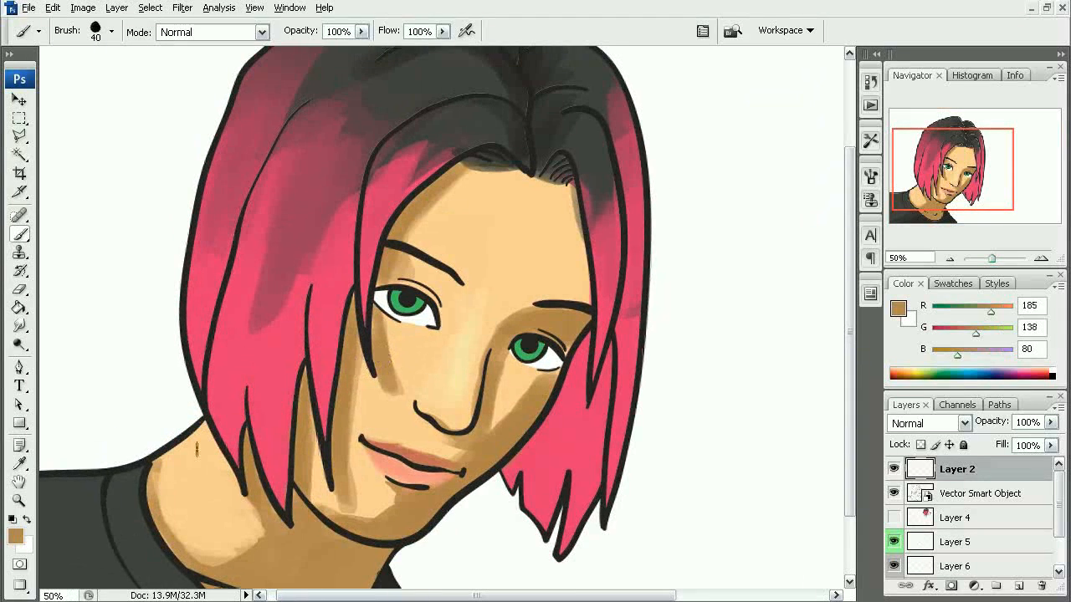
click(16, 537)
mouse_move(473, 349)
mouse_down()
mouse_move(499, 387)
mouse_move(518, 384)
mouse_move(504, 414)
mouse_up()
click(735, 277)
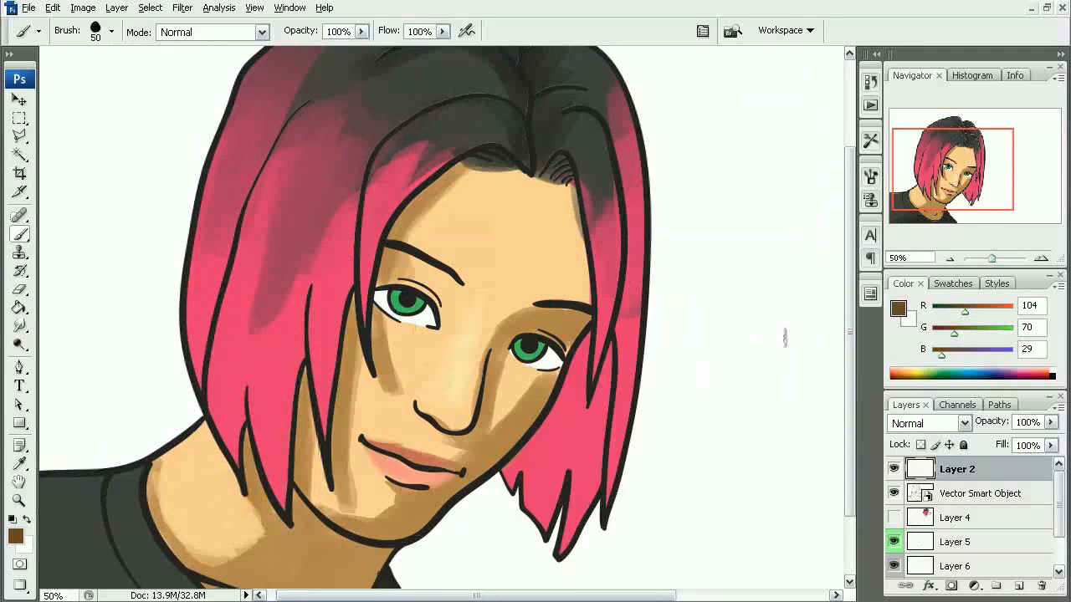
- Clip Layer 2 to the Vector Smart Object layer and make Layer 2 active
alt+click(993, 485)
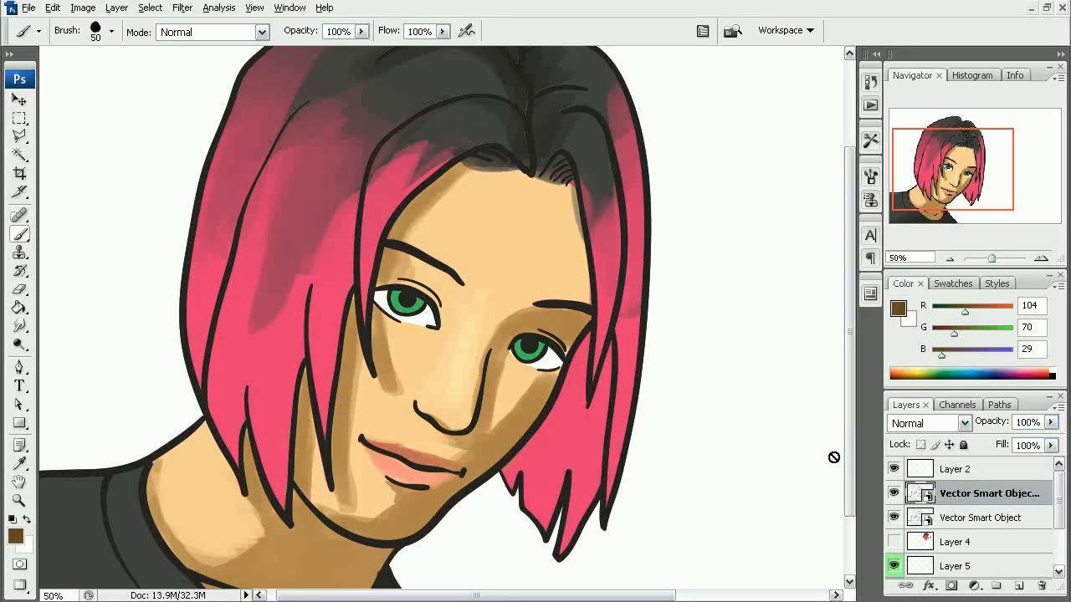
key(ctrl+z)
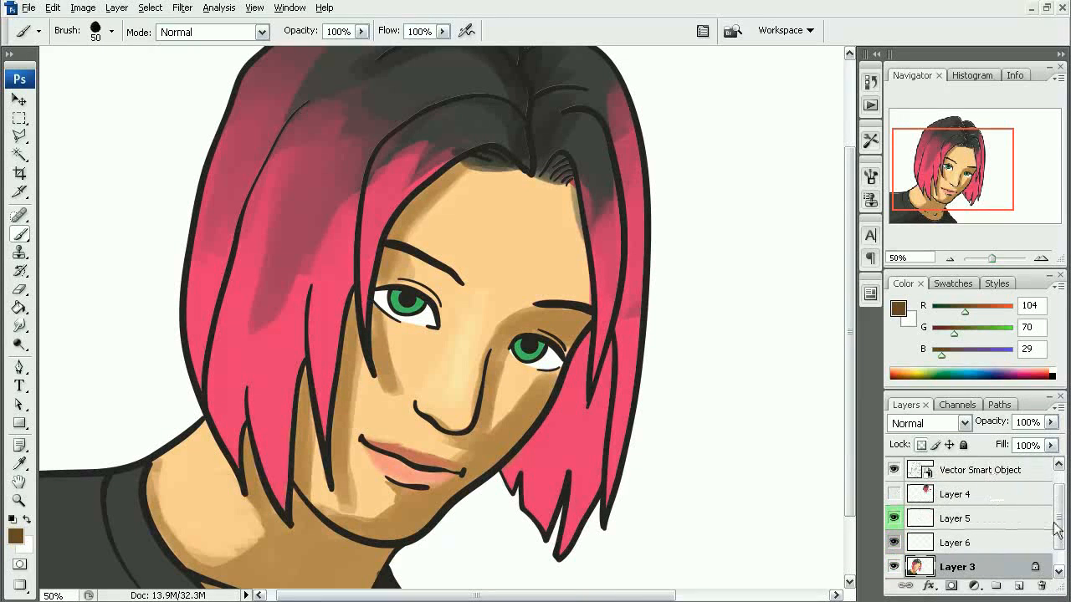
drag(1056, 527, 1029, 468)
alt+click(973, 480)
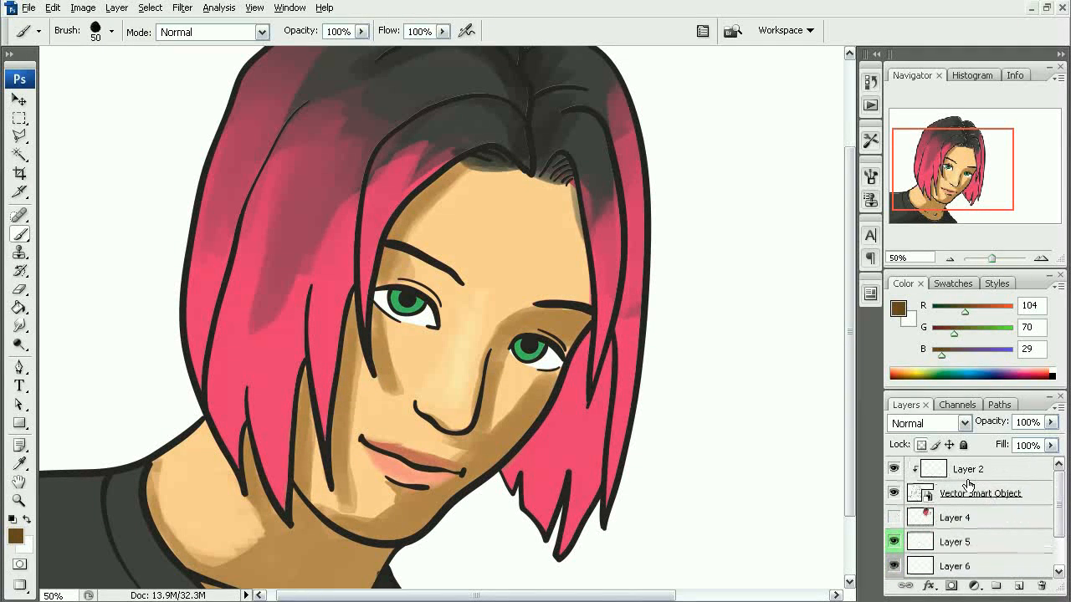
click(970, 473)
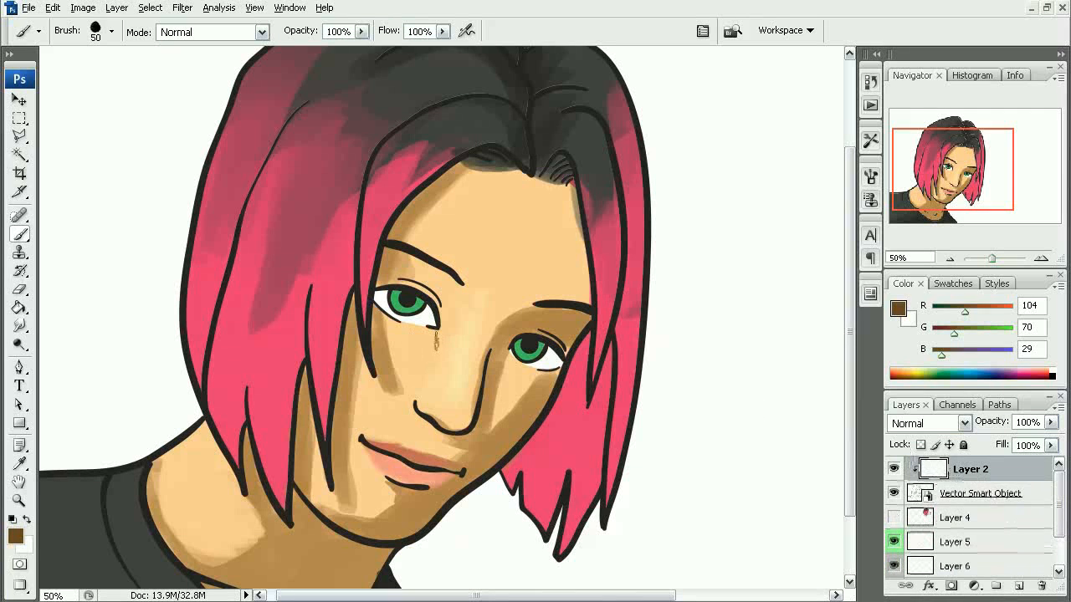
- Recolor the nose line and the right-hand jaw and cheek outline in dark brown with a 50 px brush
drag(434, 326, 431, 306)
drag(483, 393, 491, 351)
drag(489, 436, 508, 360)
drag(428, 465, 577, 311)
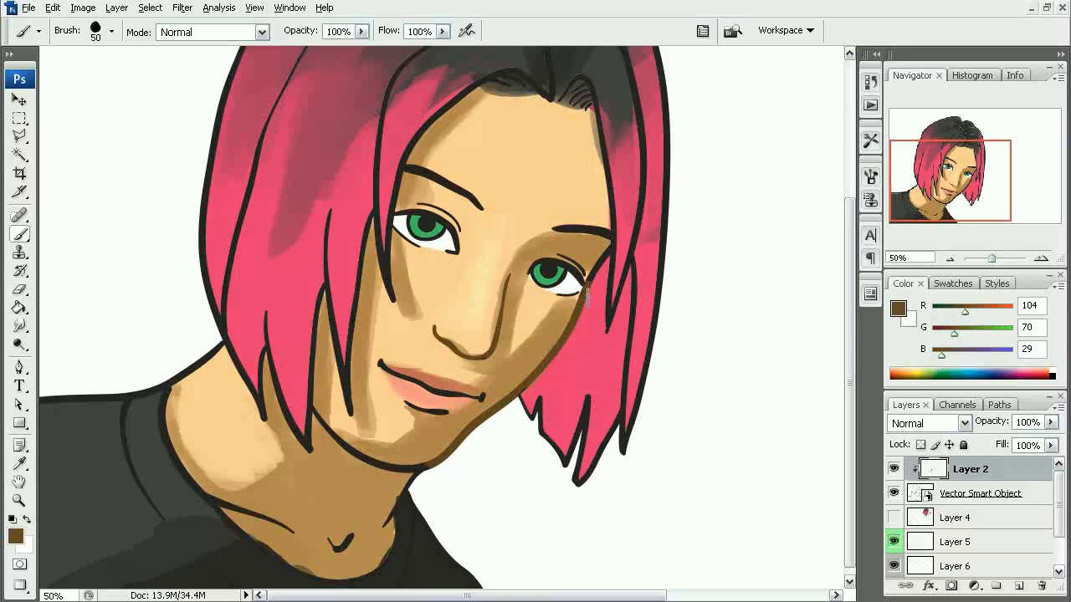
- Recolor both eyebrows in dark brown
drag(506, 226, 506, 291)
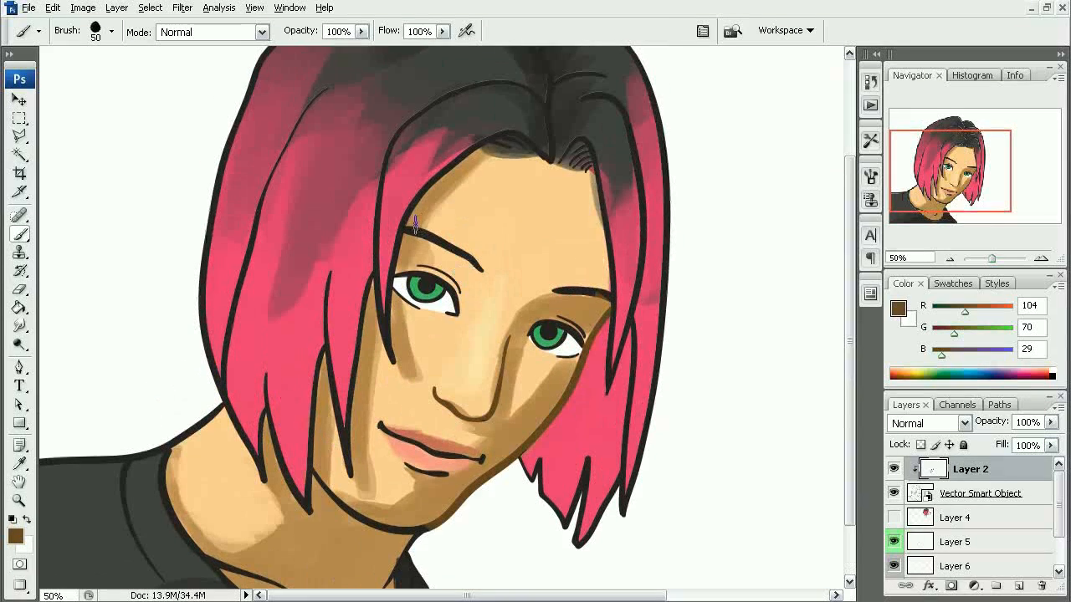
drag(424, 247, 456, 256)
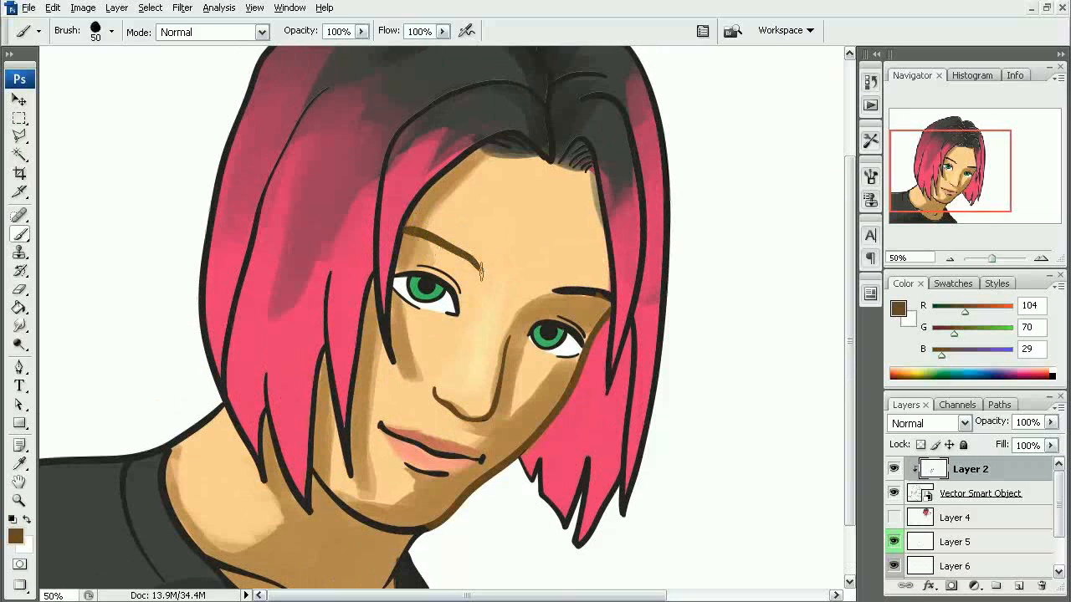
drag(555, 290, 591, 295)
- Erase the brown overspill from the hair outline beside the left-hand eyebrow with a 30 px eraser
drag(368, 183, 434, 306)
key(e)
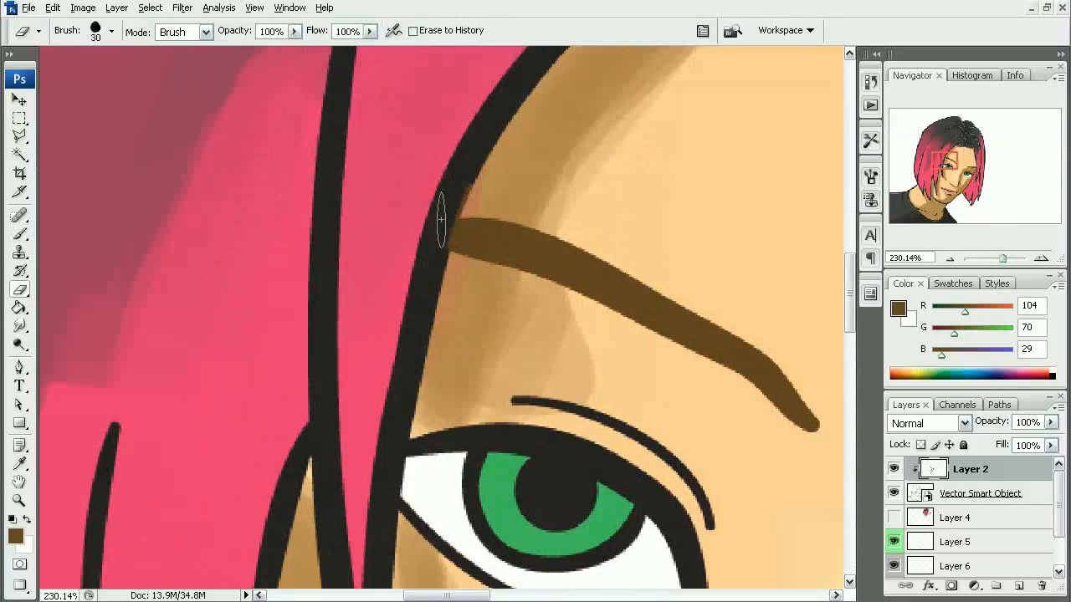
drag(434, 251, 461, 164)
key(ctrl+z)
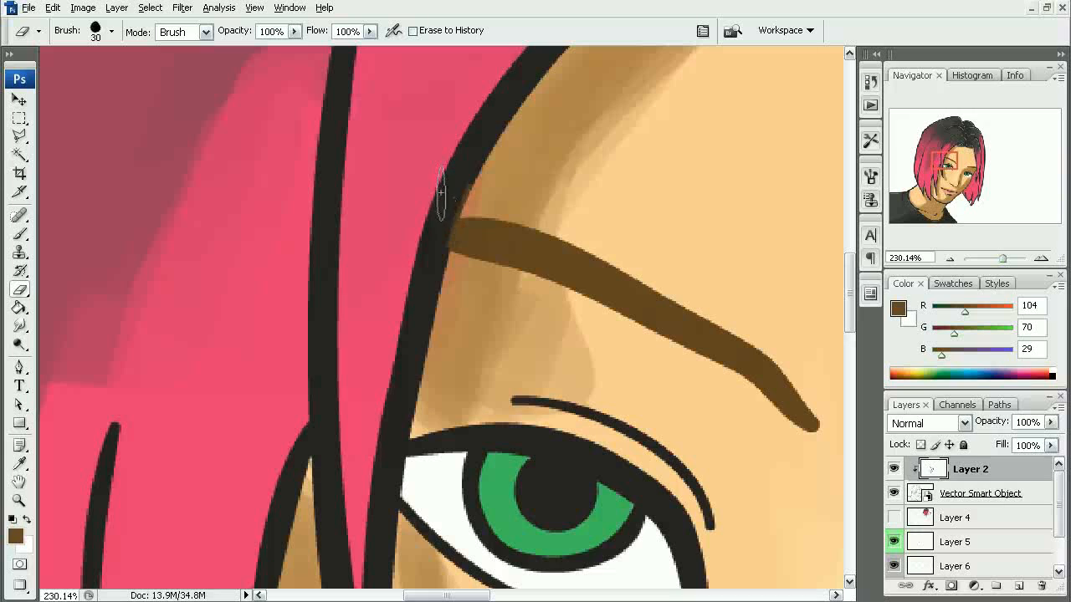
key(ctrl+z)
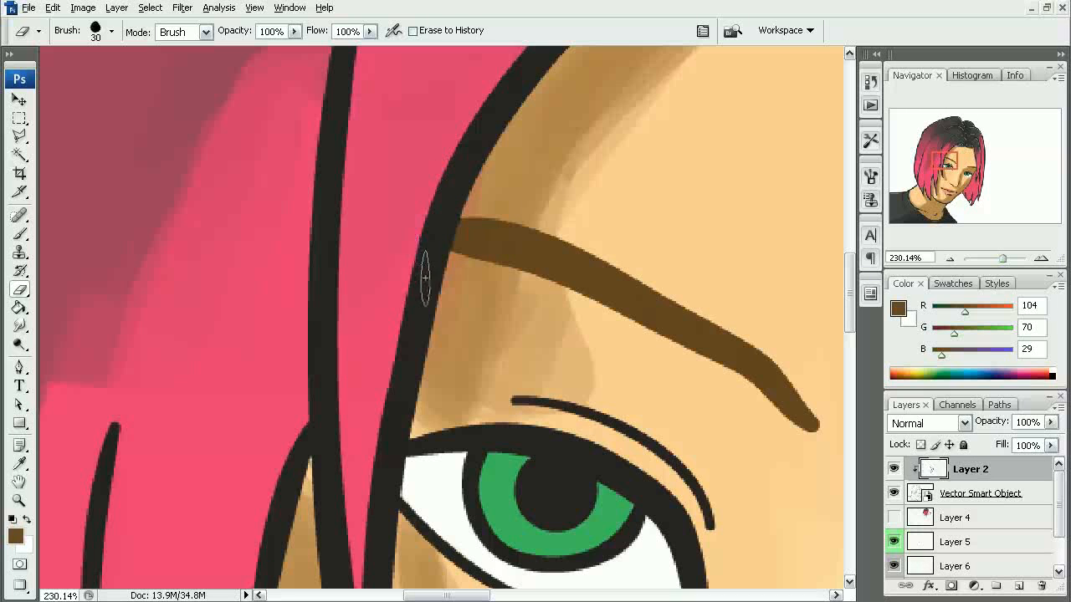
- Recolor the chin and left-hand jaw outline and the right-hand neck line in dark brown with a 50 px brush
key(ctrl+minus)
key(ctrl+minus)
key(ctrl+minus)
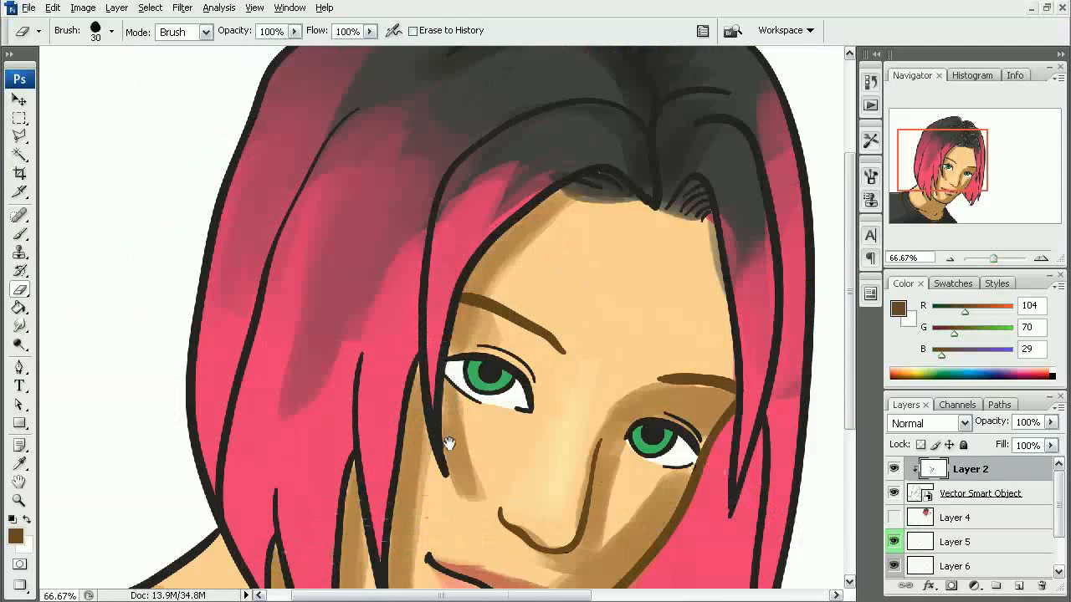
drag(449, 443, 434, 242)
key(b)
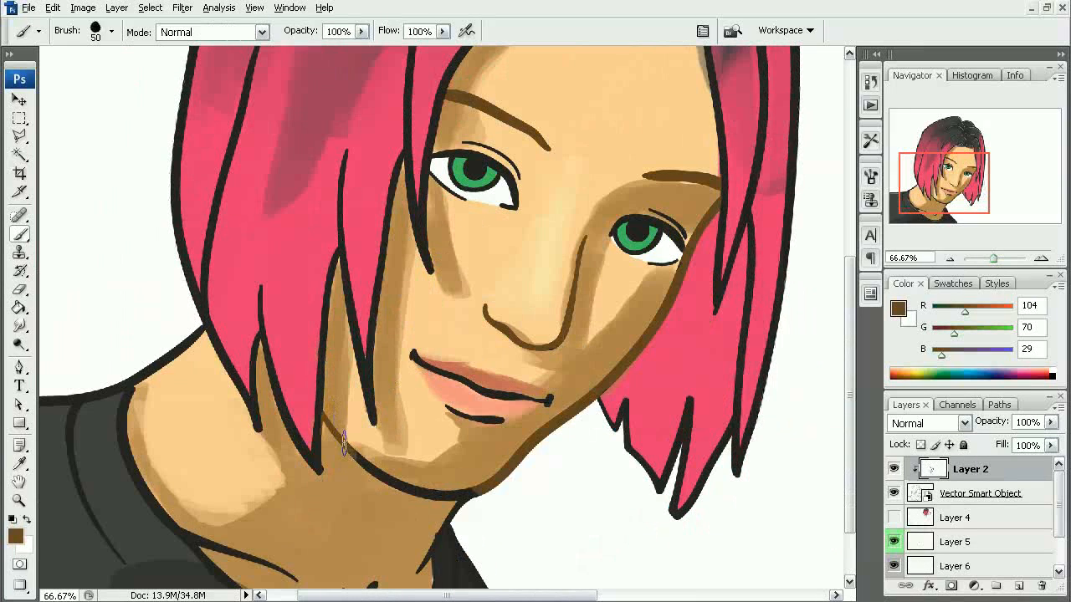
mouse_move(343, 444)
mouse_down()
mouse_move(399, 492)
mouse_move(458, 508)
mouse_move(454, 488)
mouse_move(481, 476)
mouse_move(426, 535)
mouse_up()
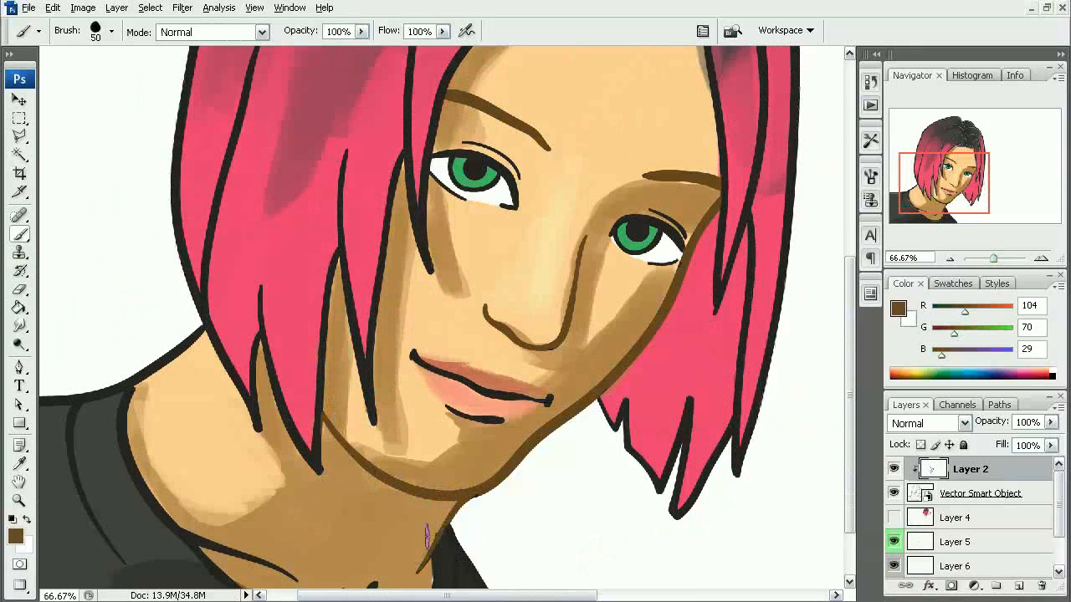
- Erase the brown overspill from the hair strand outline where it meets the left-hand jaw line
drag(292, 403, 355, 505)
key(e)
mouse_move(464, 191)
mouse_down()
mouse_move(438, 198)
mouse_move(430, 240)
mouse_up()
key(b)
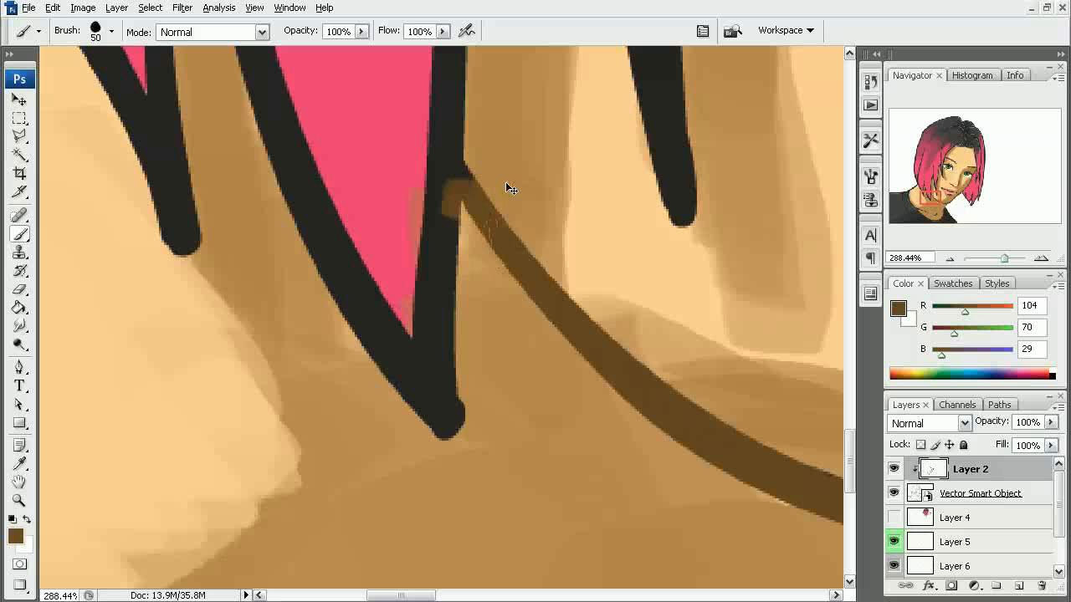
- Recolor the remaining neck lines and the throat notch in dark brown
alt+click(504, 269)
alt+click(504, 272)
alt+click(499, 284)
alt+click(498, 285)
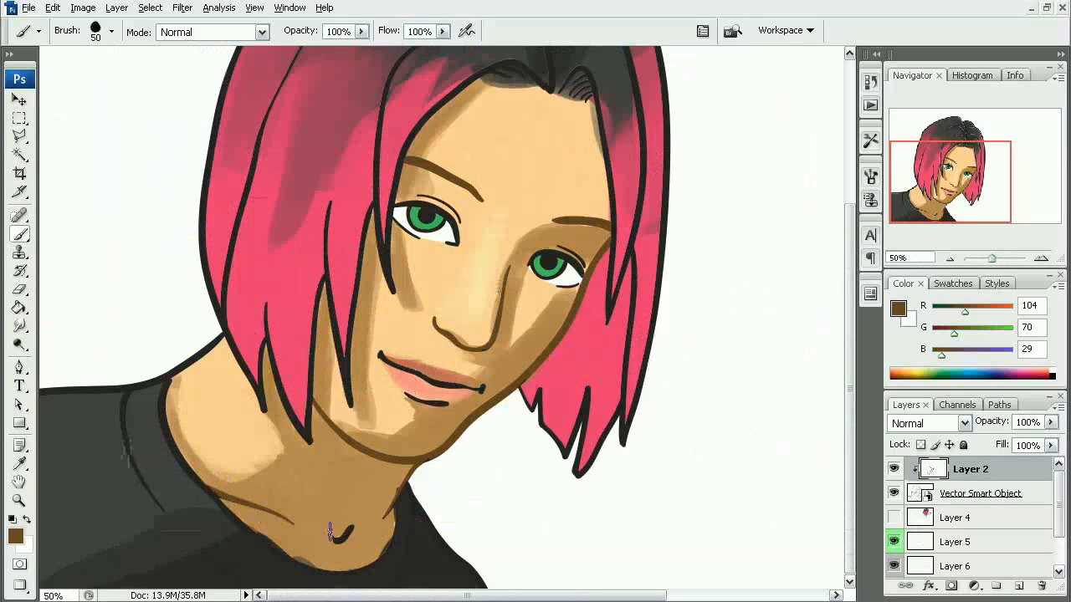
drag(398, 474, 369, 553)
mouse_move(398, 380)
mouse_down()
mouse_move(390, 399)
mouse_move(303, 466)
mouse_up()
mouse_move(389, 343)
mouse_down()
mouse_move(381, 370)
mouse_move(401, 356)
mouse_up()
drag(402, 452, 381, 301)
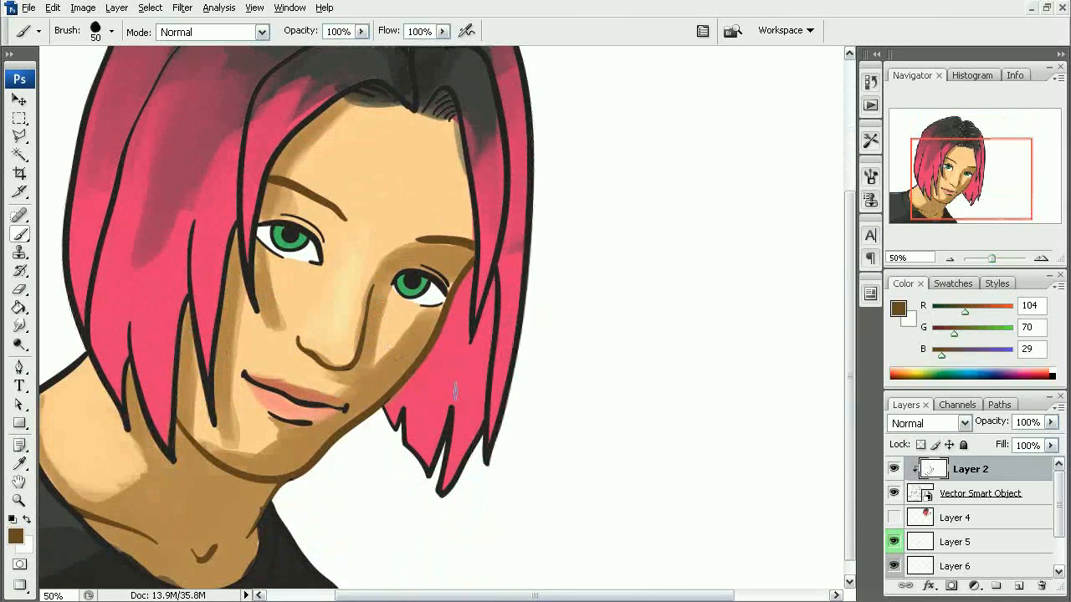
- Recolor the outlines of the right-hand pink hair in dark crimson (125, 3, 48) with an 80 px brush
alt+click(449, 375)
click(19, 537)
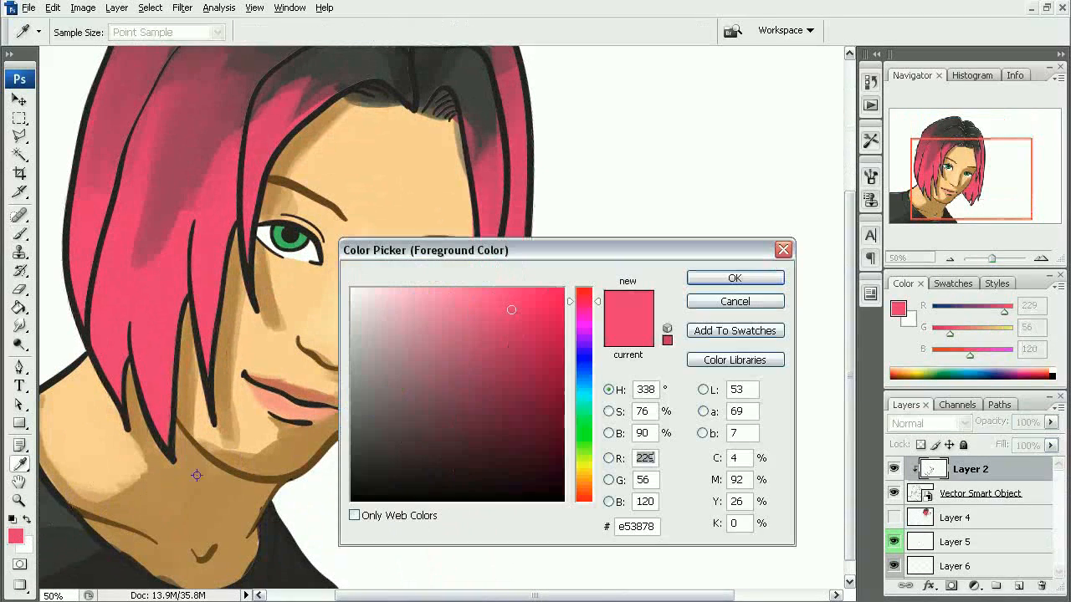
drag(529, 344, 562, 397)
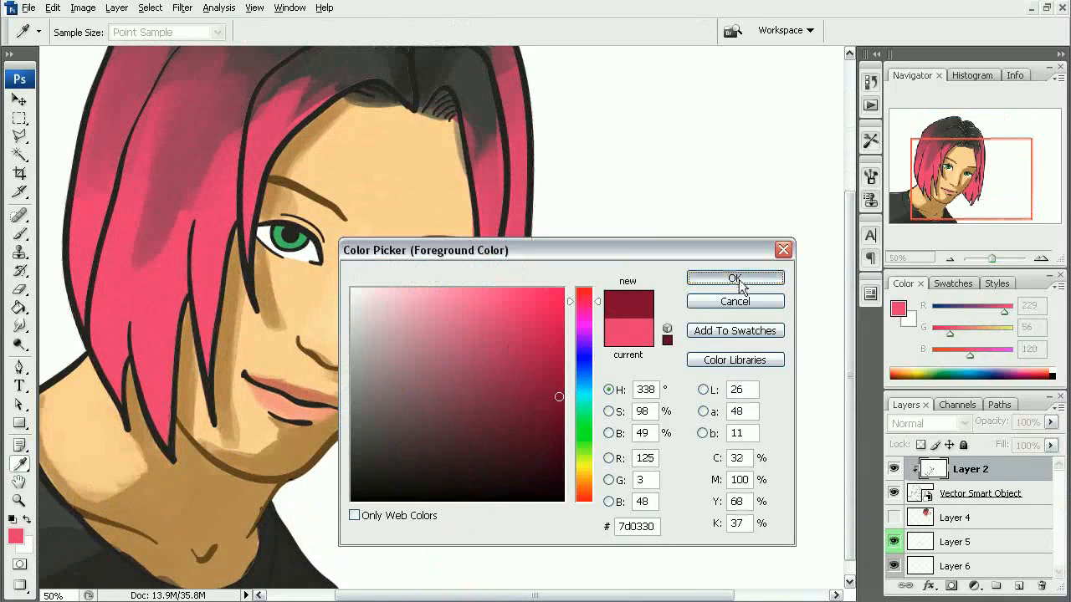
click(736, 278)
key(bracketright)
mouse_move(477, 445)
mouse_down()
mouse_move(457, 414)
mouse_move(389, 454)
mouse_move(407, 412)
mouse_up()
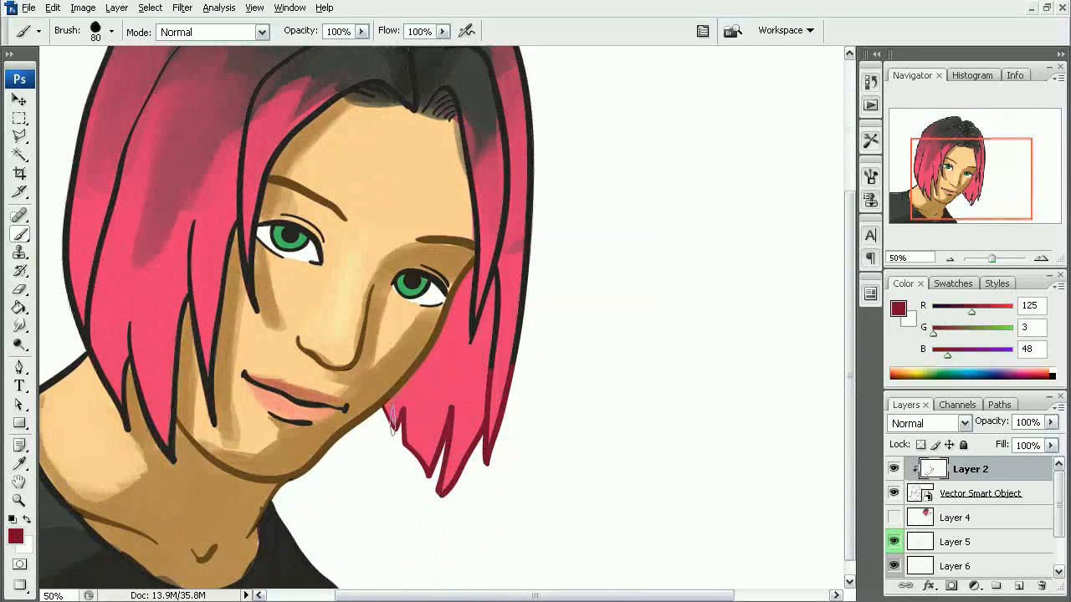
mouse_move(527, 219)
mouse_down()
mouse_move(507, 380)
mouse_move(492, 305)
mouse_move(473, 293)
mouse_move(479, 318)
mouse_move(530, 145)
mouse_move(526, 346)
mouse_up()
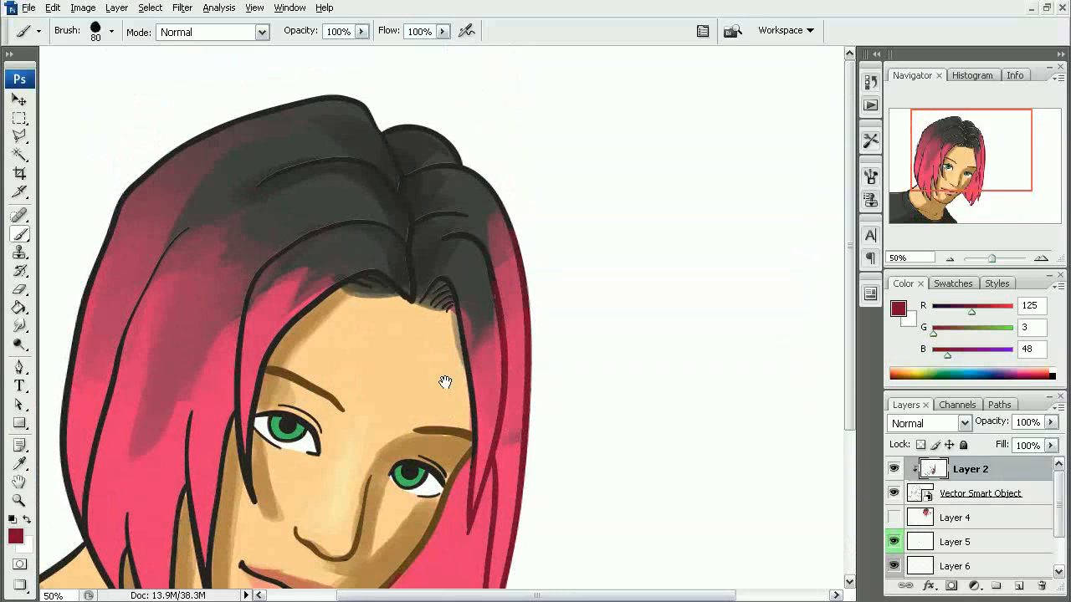
mouse_move(444, 382)
mouse_down()
mouse_move(547, 302)
mouse_move(489, 345)
mouse_up()
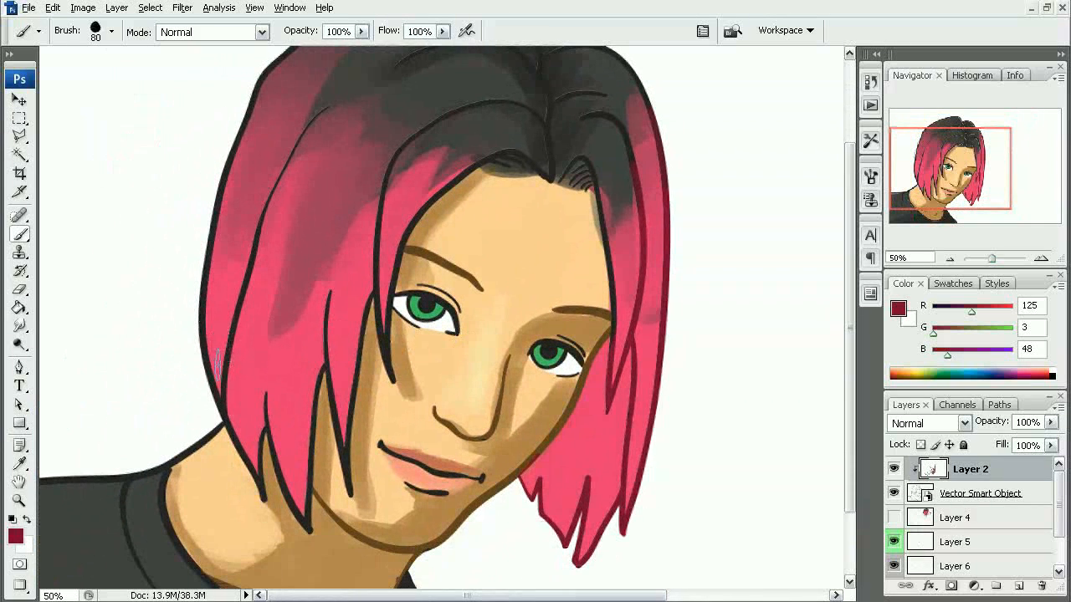
- Recolor the left-hand outer hair outline and the long strand line beside it in dark crimson
mouse_move(217, 380)
mouse_down()
mouse_move(203, 326)
mouse_move(202, 361)
mouse_move(225, 182)
mouse_up()
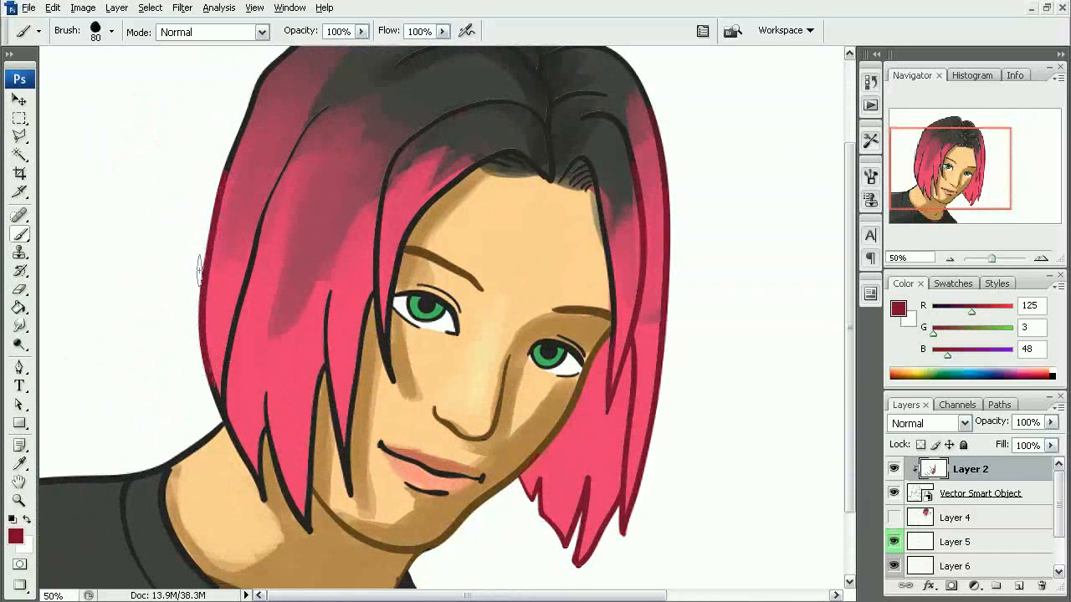
mouse_move(207, 356)
mouse_down()
mouse_move(225, 397)
mouse_move(246, 264)
mouse_up()
mouse_move(234, 189)
mouse_down()
mouse_move(238, 121)
mouse_move(230, 336)
mouse_up()
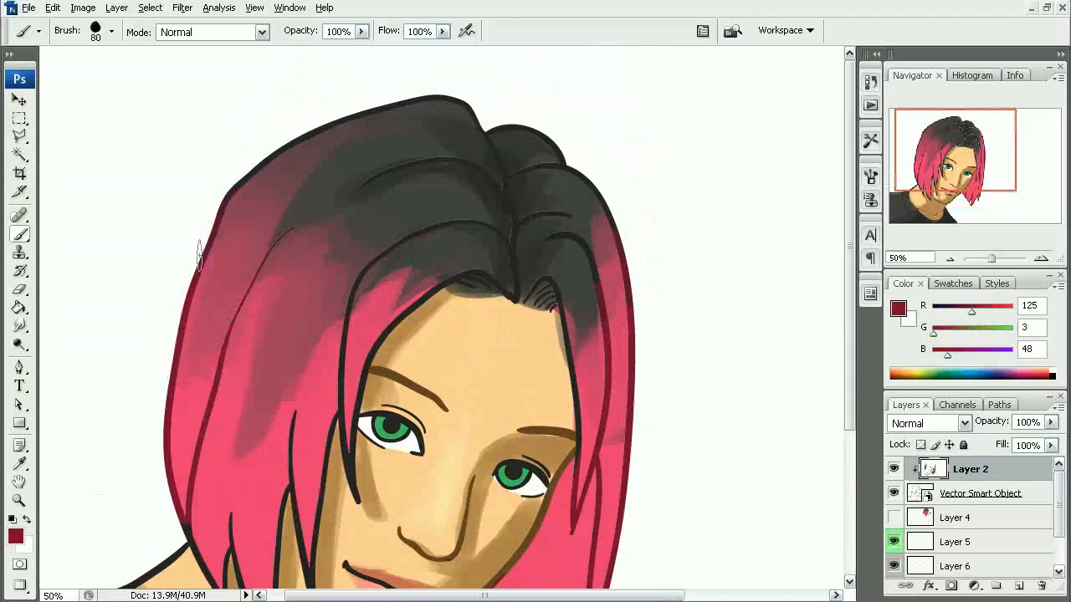
- Recolor the outlines of the hair strands framing the left-hand side of the face in dark crimson
drag(270, 403, 255, 223)
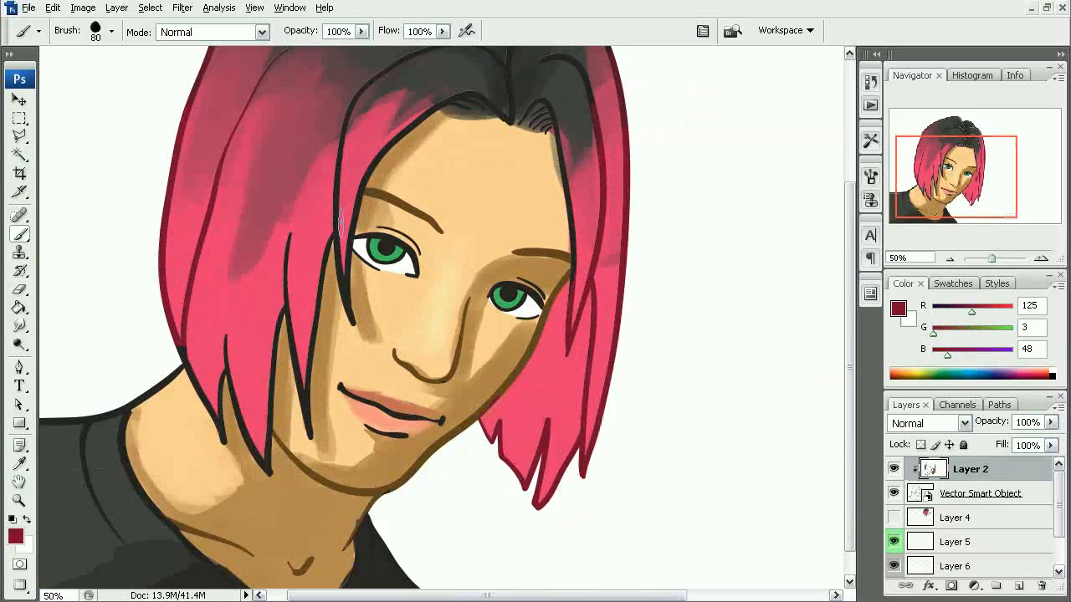
drag(338, 278, 327, 330)
drag(340, 386, 316, 268)
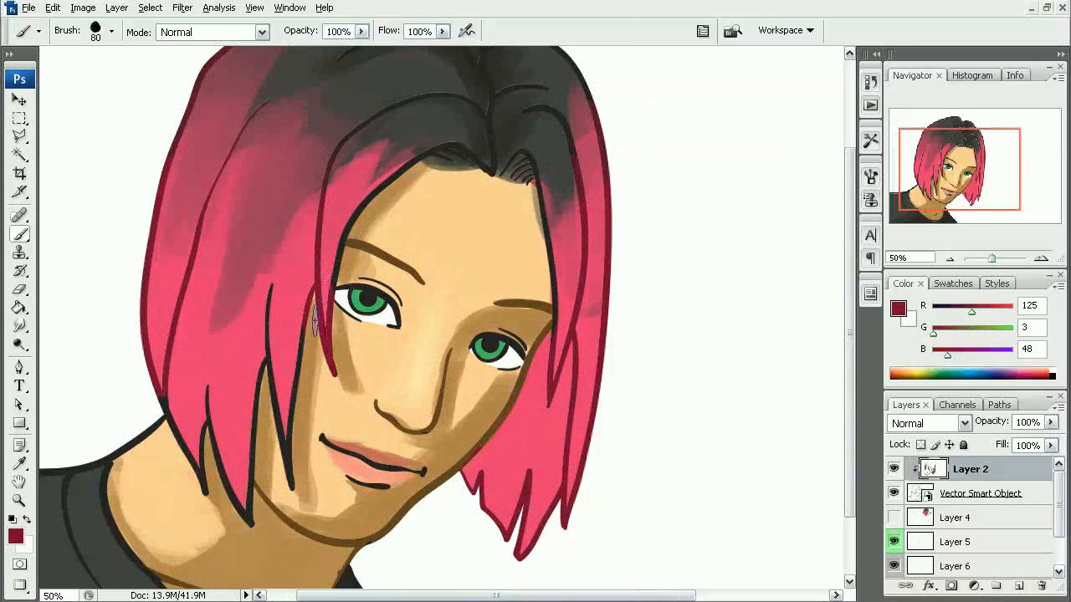
mouse_move(315, 322)
mouse_down()
mouse_move(288, 387)
mouse_move(289, 495)
mouse_up()
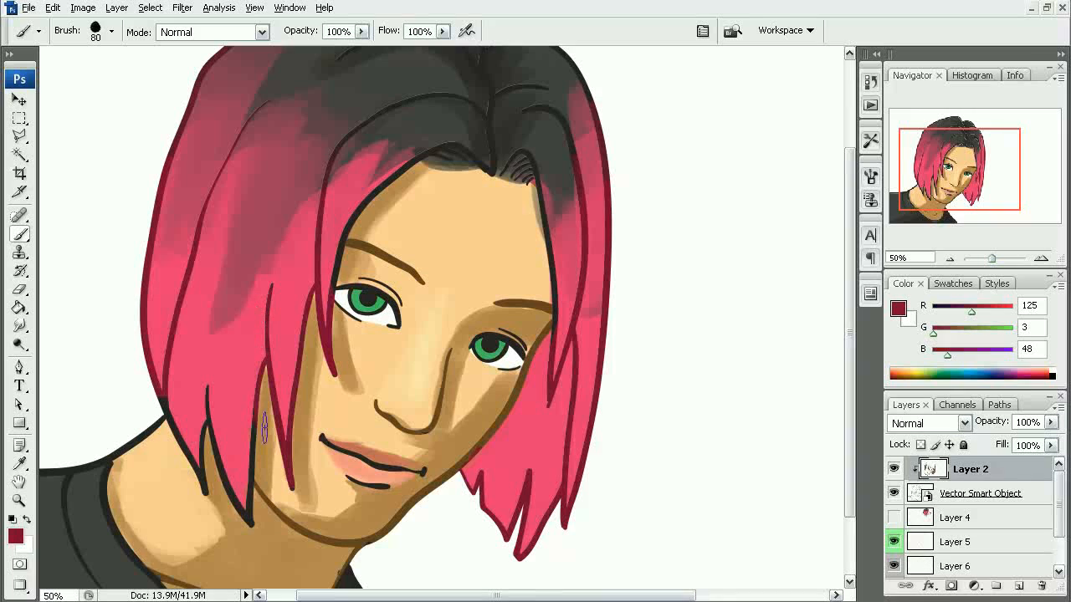
- Recolor the remaining black outlines of the lower left-hand hair tips above the shoulder in dark crimson
drag(131, 351, 237, 492)
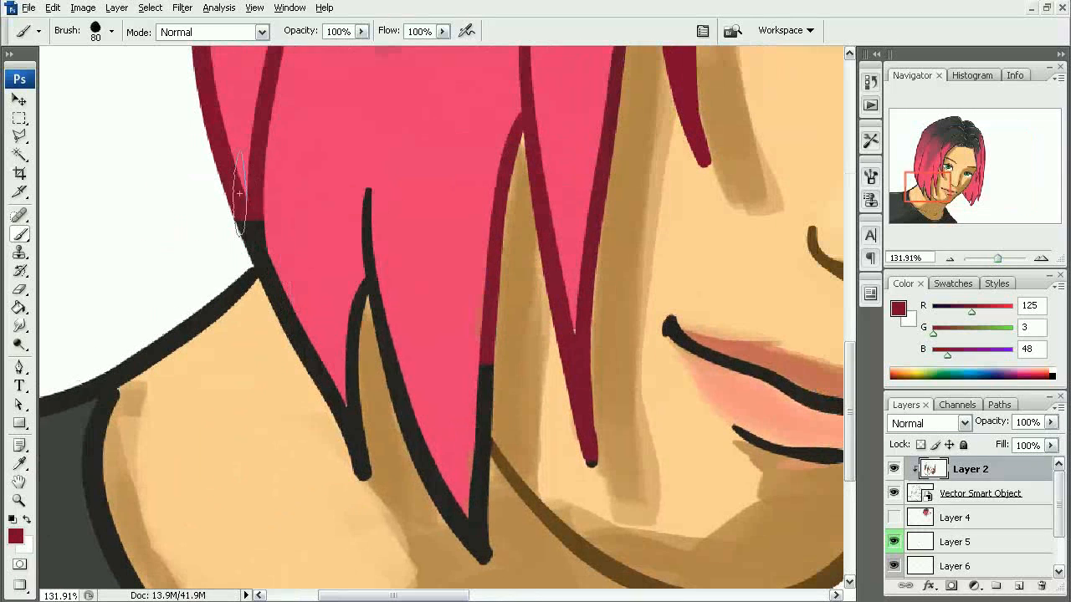
mouse_move(239, 193)
mouse_down()
mouse_move(269, 233)
mouse_move(361, 470)
mouse_move(349, 401)
mouse_move(374, 361)
mouse_move(402, 411)
mouse_move(365, 381)
mouse_up()
drag(403, 453, 416, 310)
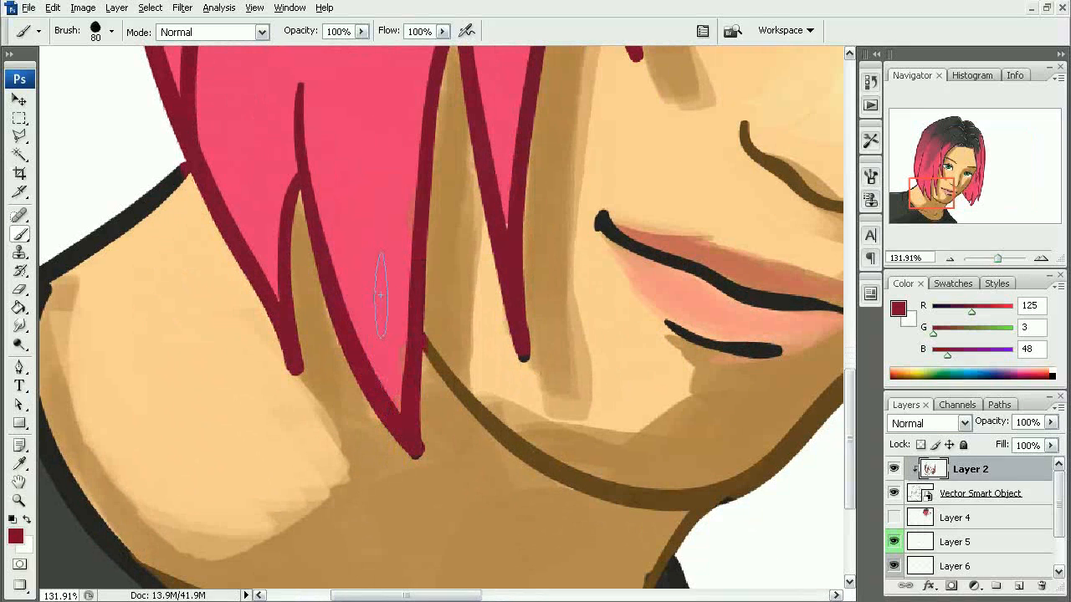
- Recolor the bare shoulder line between collar and hair in brown sampled from the jaw outline, and resample the crimson hair outline
ctrl+alt+click(328, 382)
mouse_move(345, 318)
mouse_down()
mouse_move(337, 399)
mouse_move(301, 417)
mouse_up()
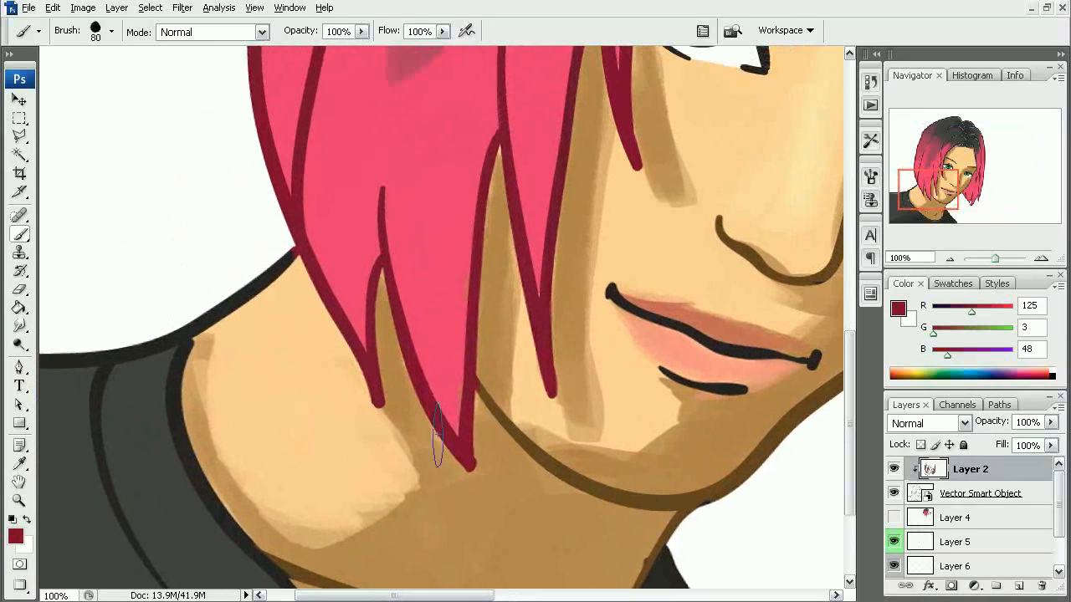
alt+click(552, 477)
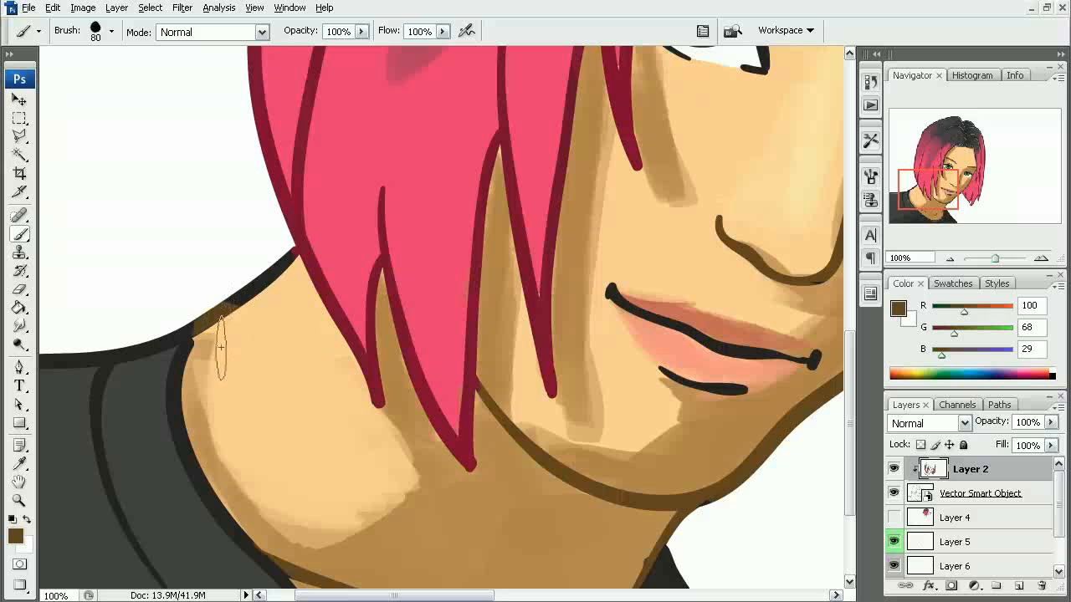
drag(202, 316, 288, 245)
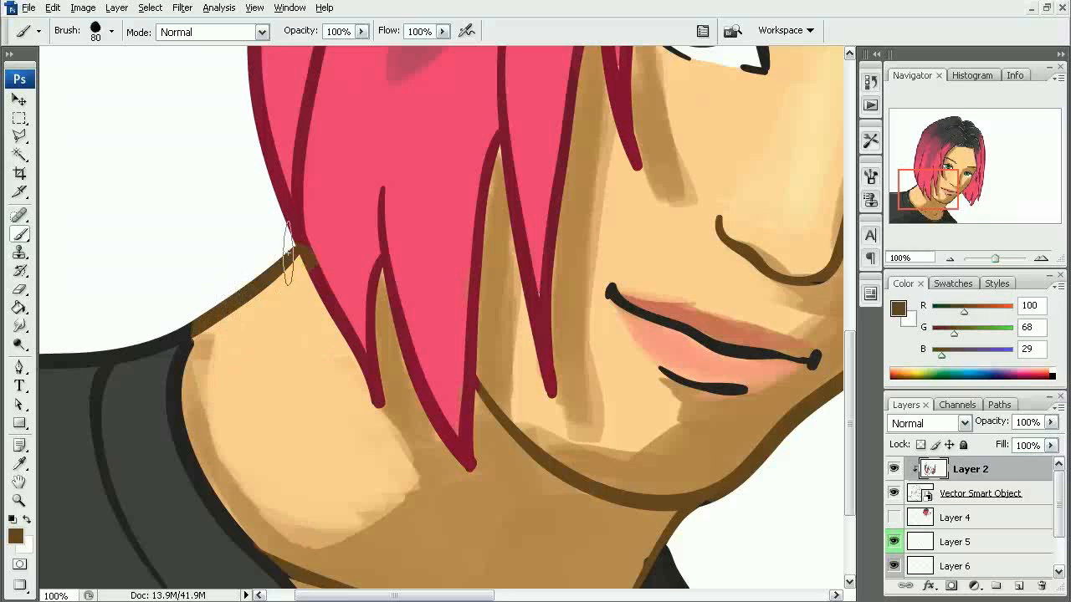
alt+click(328, 285)
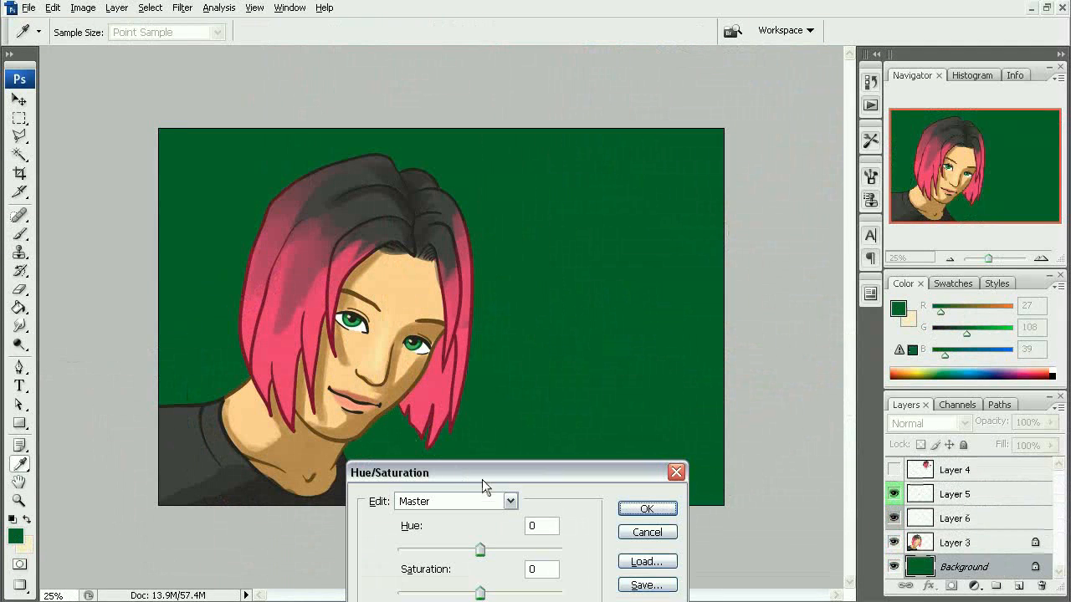
- Adjust the green Background layer with Hue/Saturation, using Saturation -70 and Lightness +20
drag(482, 479, 667, 159)
drag(666, 286, 605, 287)
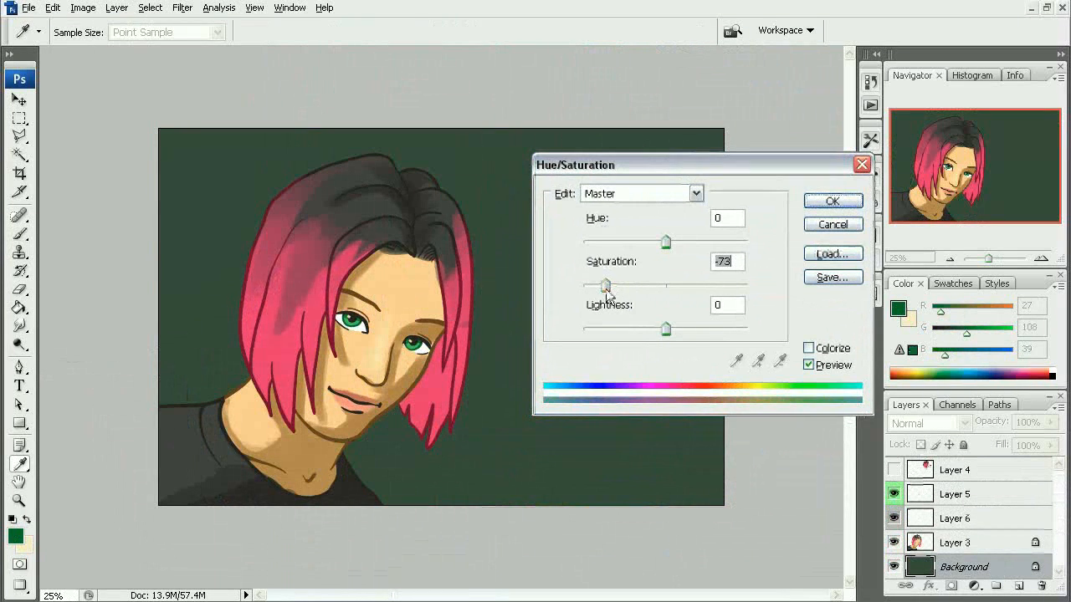
drag(666, 329, 637, 339)
drag(606, 287, 583, 286)
drag(633, 329, 683, 343)
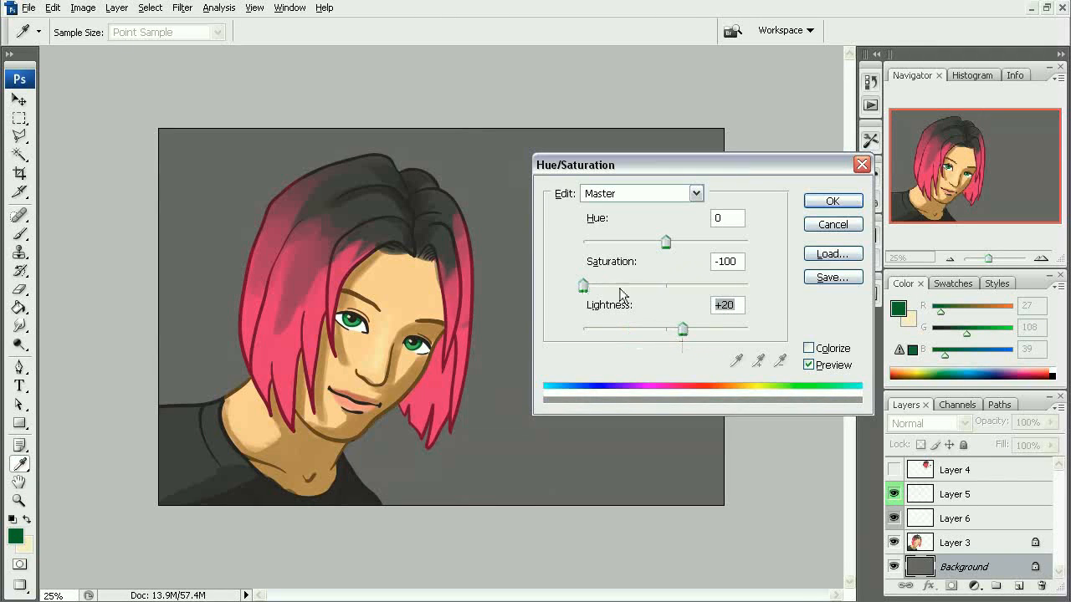
drag(584, 286, 607, 305)
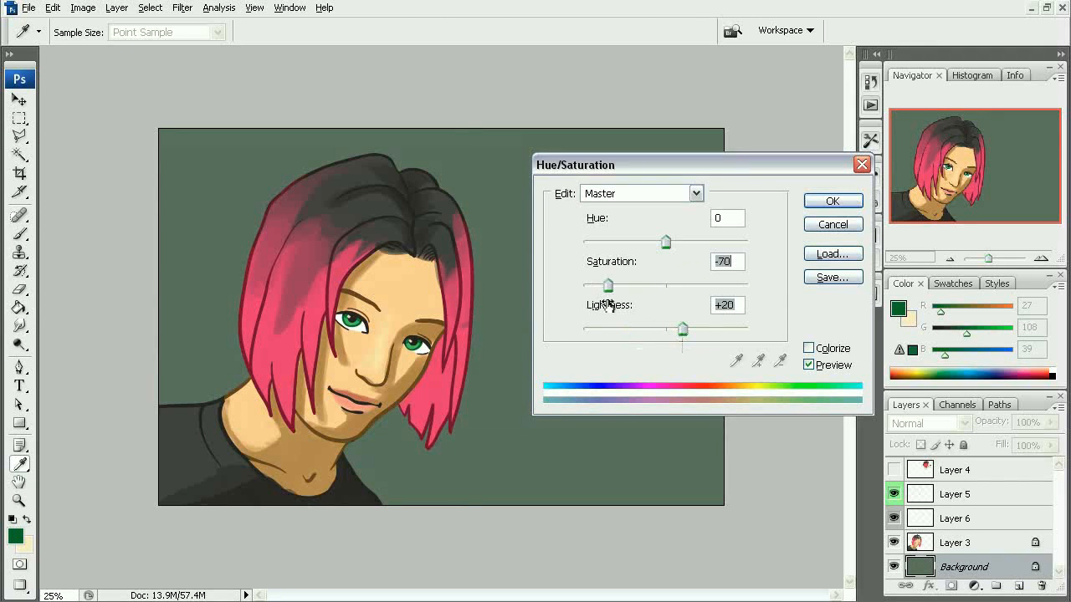
click(832, 201)
key(g)
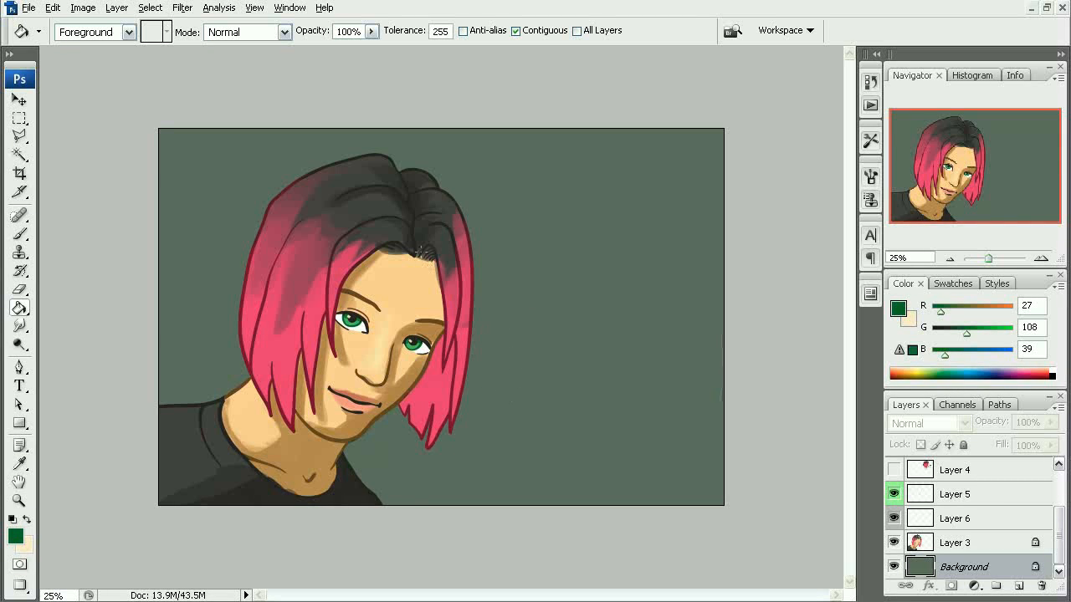
- Move all the layers above Background into a new layer group and collapse the group
drag(1060, 547, 1061, 488)
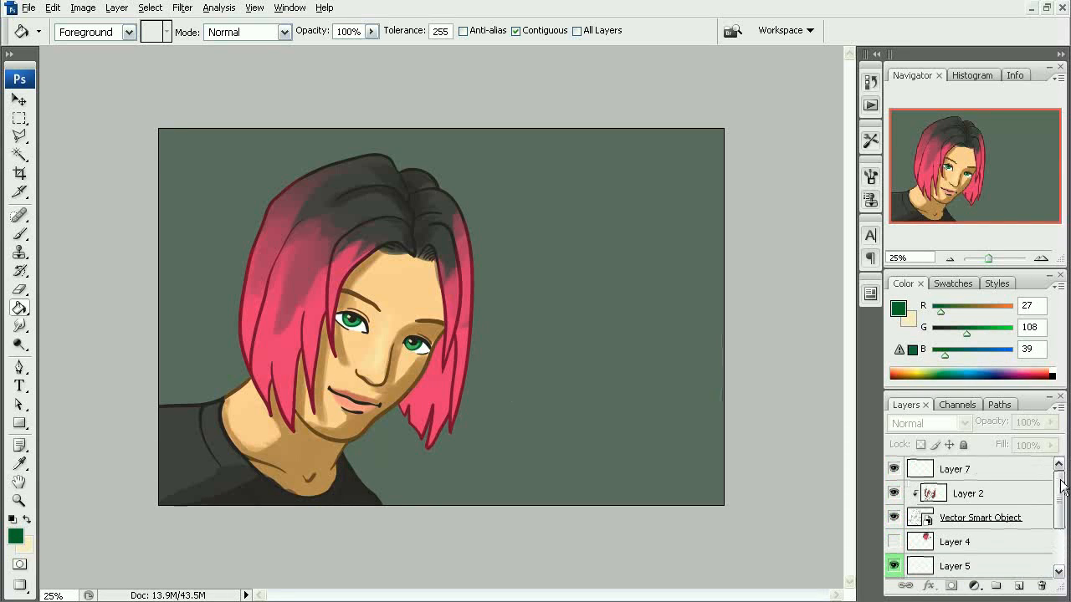
drag(948, 478, 996, 587)
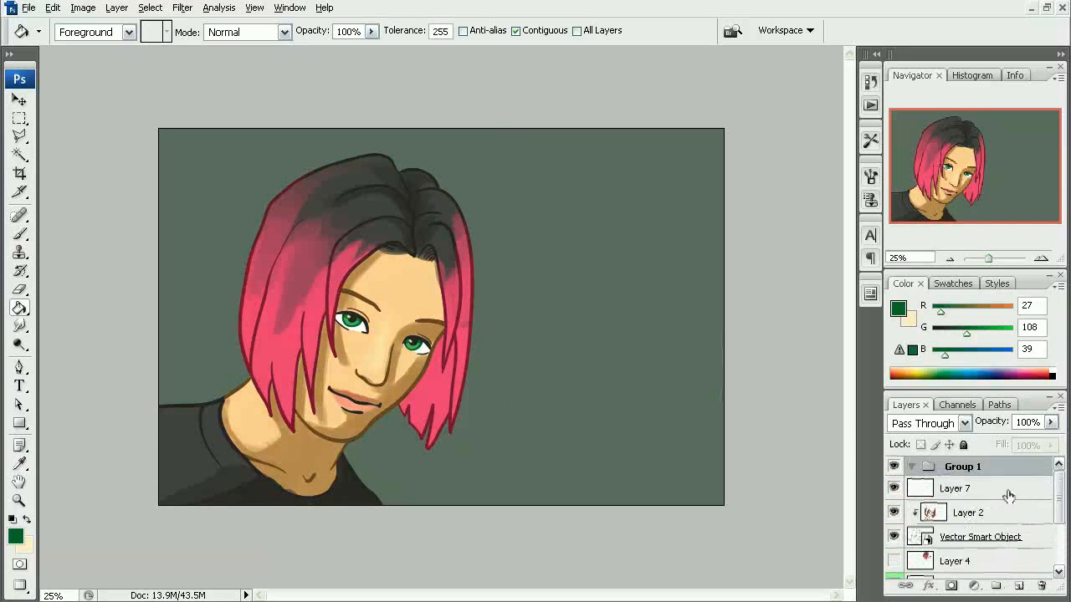
mouse_move(1060, 507)
mouse_down()
mouse_move(1060, 552)
mouse_move(1061, 495)
mouse_up()
shift+click(995, 538)
drag(969, 494, 966, 470)
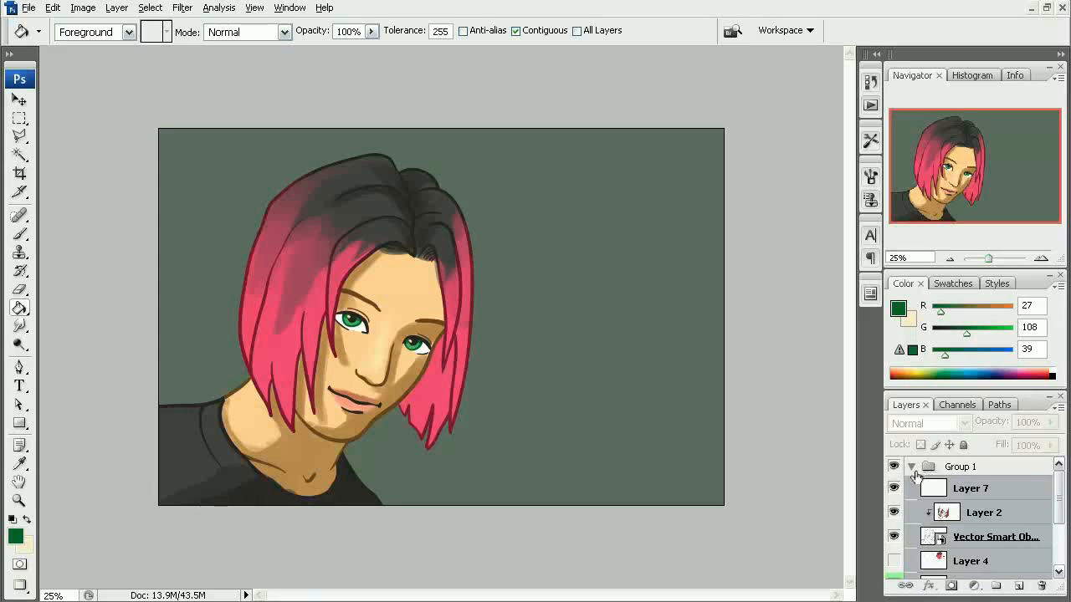
click(913, 466)
- Scale the portrait group to 160.8% in width and height and reposition it at X 1974.6 px, Y 770.5 px
key(ctrl+t)
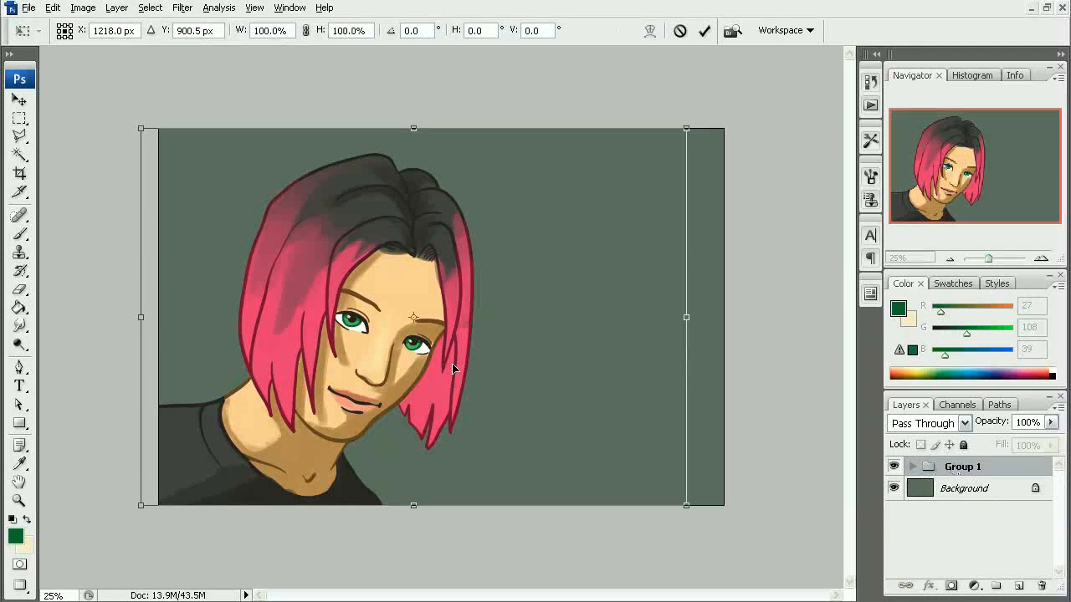
ctrl+alt+click(607, 461)
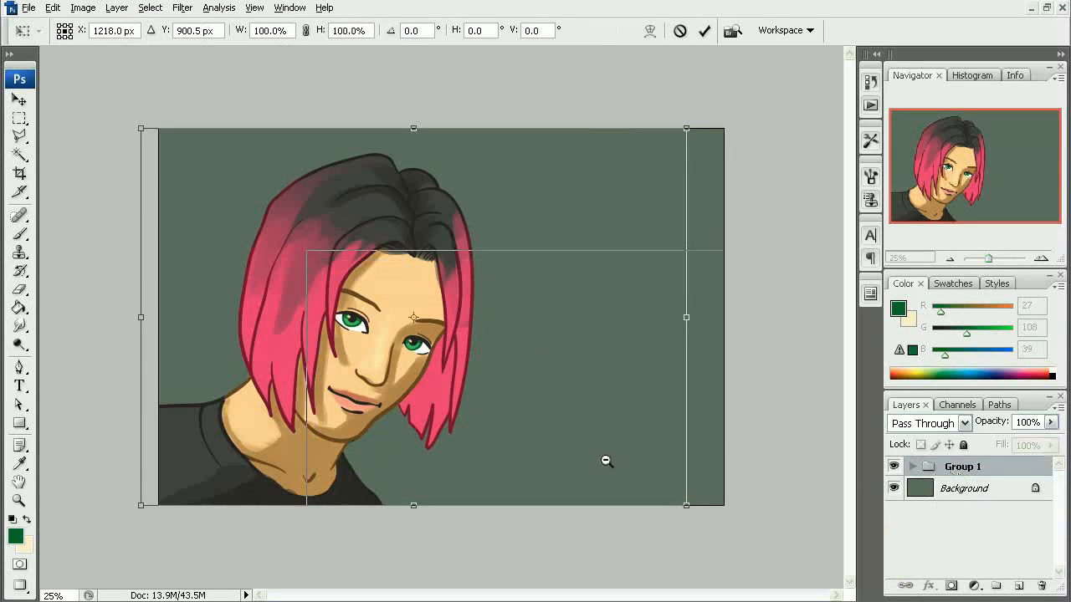
drag(605, 445, 826, 598)
drag(486, 383, 487, 313)
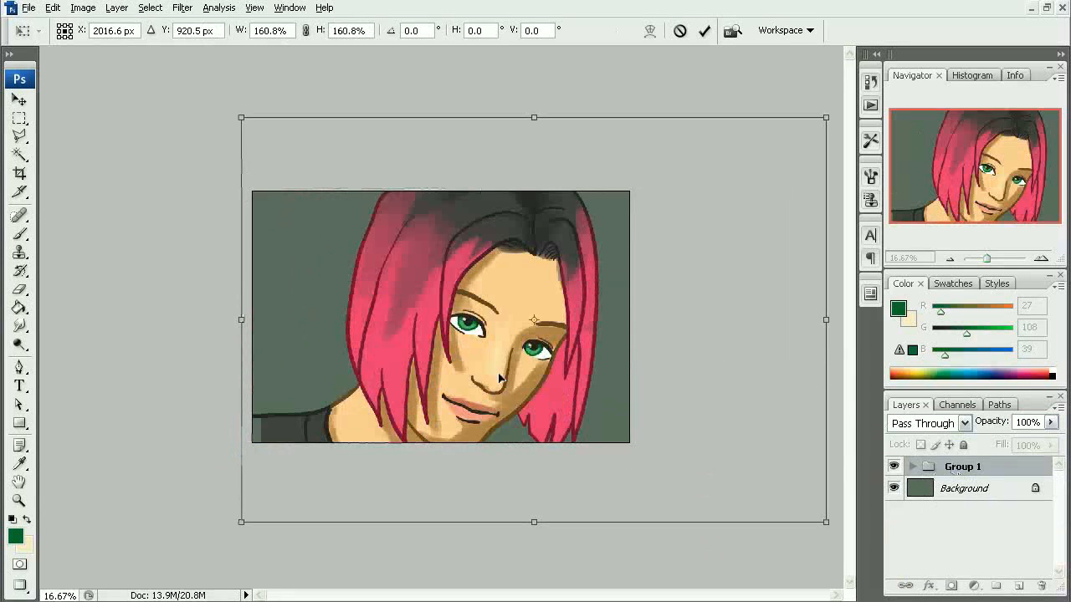
drag(495, 383, 488, 362)
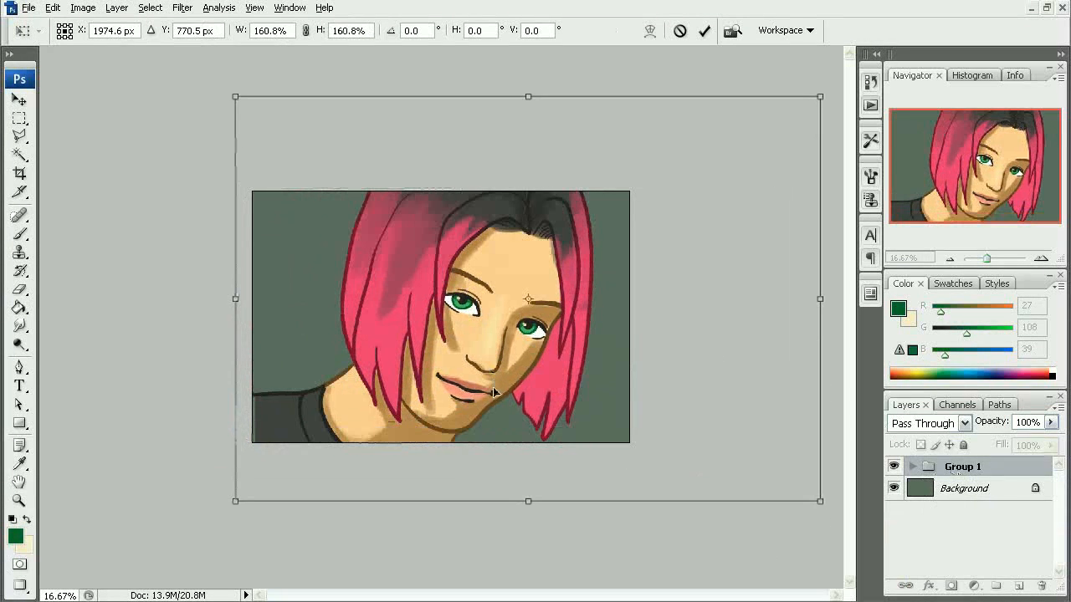
key(Return)
drag(406, 321, 475, 406)
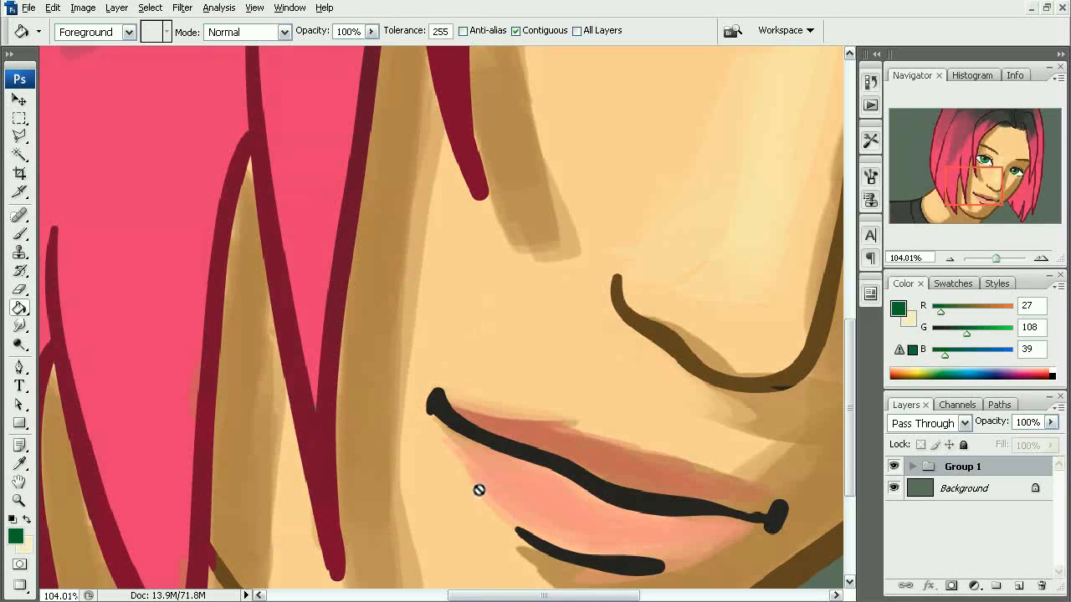
alt+click(393, 329)
alt+click(407, 335)
alt+click(406, 334)
alt+click(407, 337)
alt+click(407, 337)
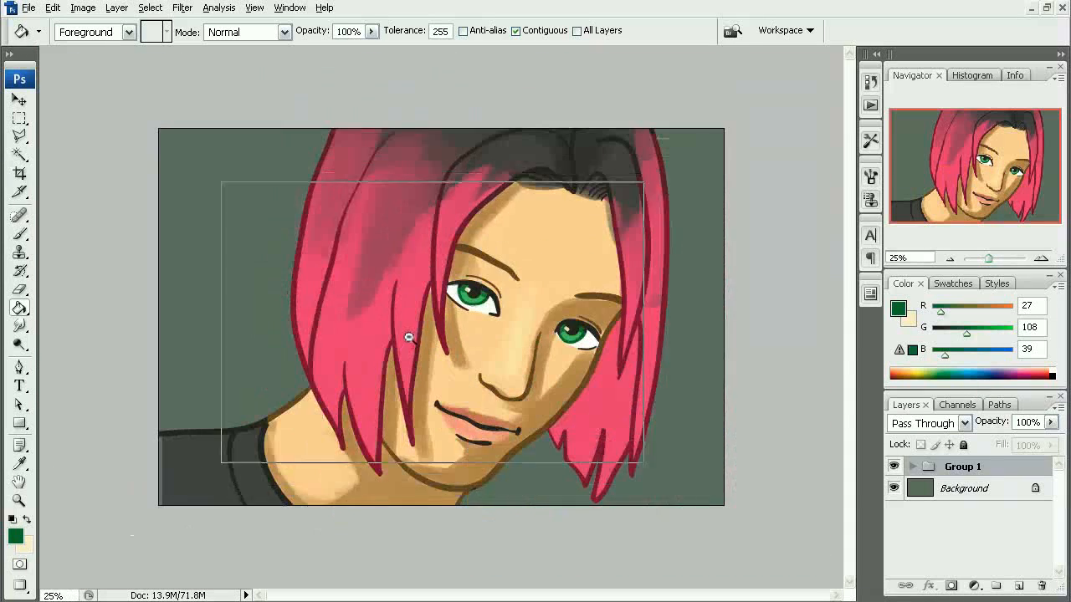
alt+click(406, 337)
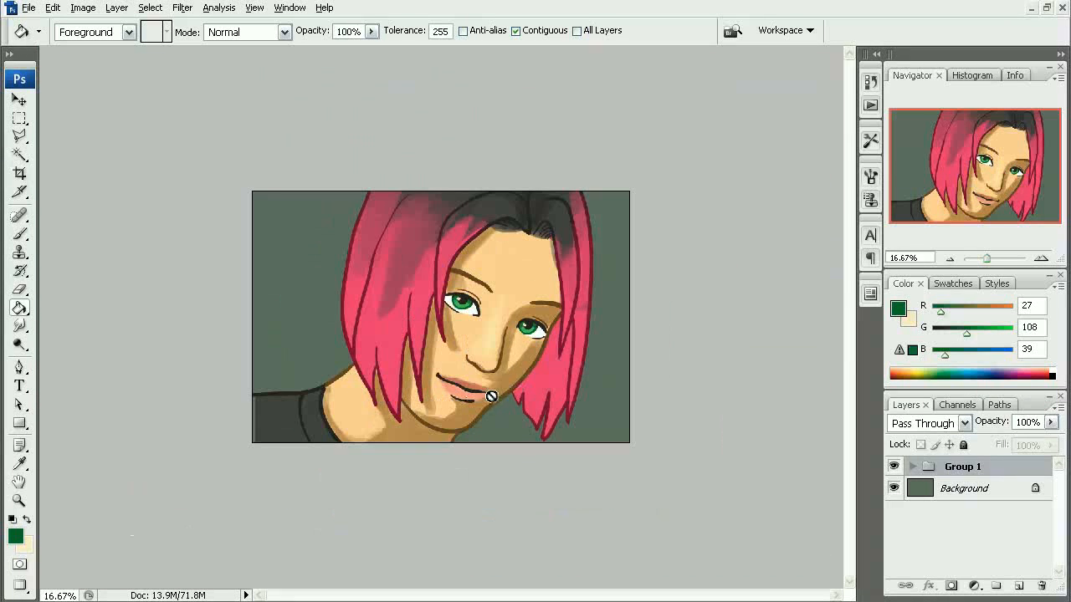